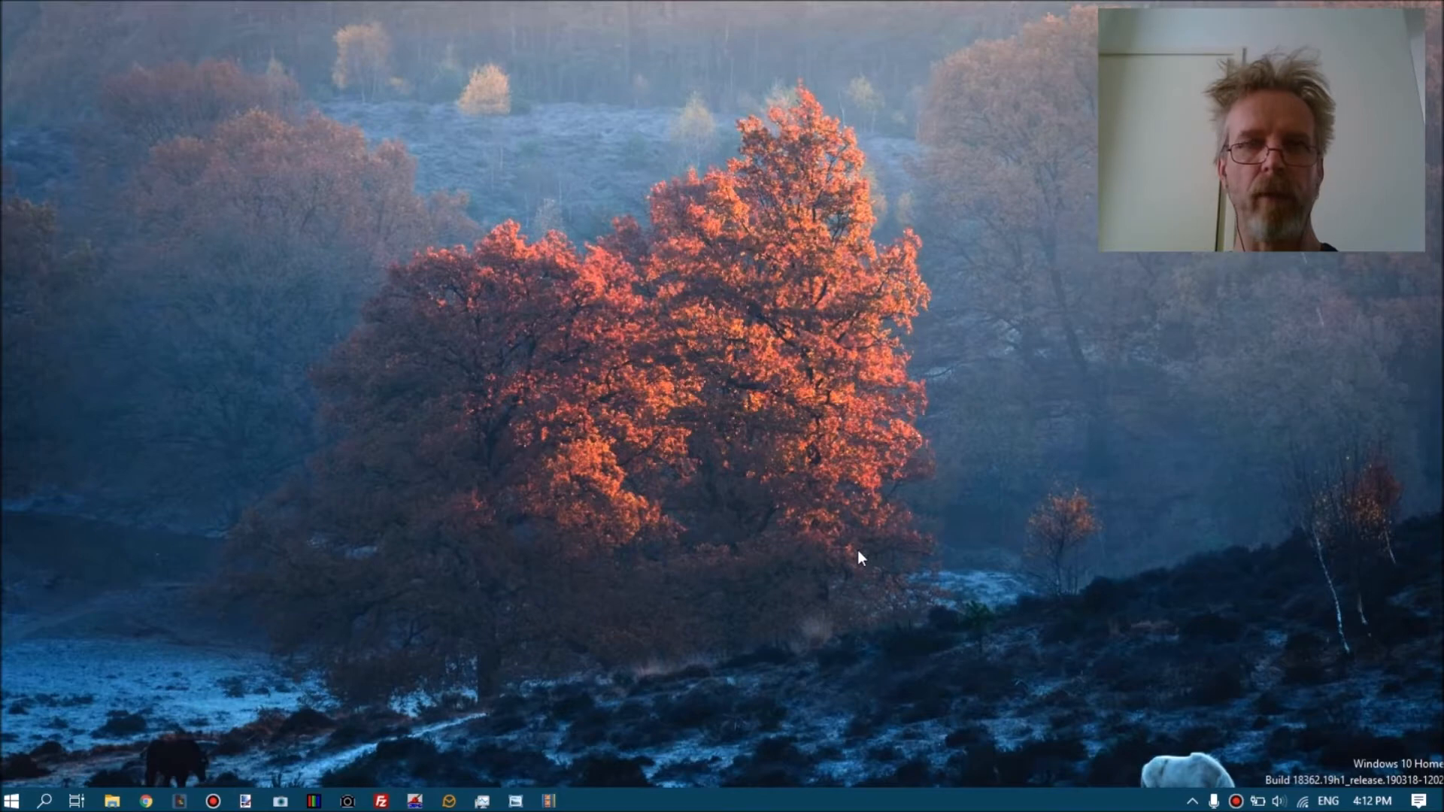
# View the JPEG structure diagram, and open IMG_5093.JPG from the no SOS folder to check whether the picture displays.
pyautogui.click(515, 801)
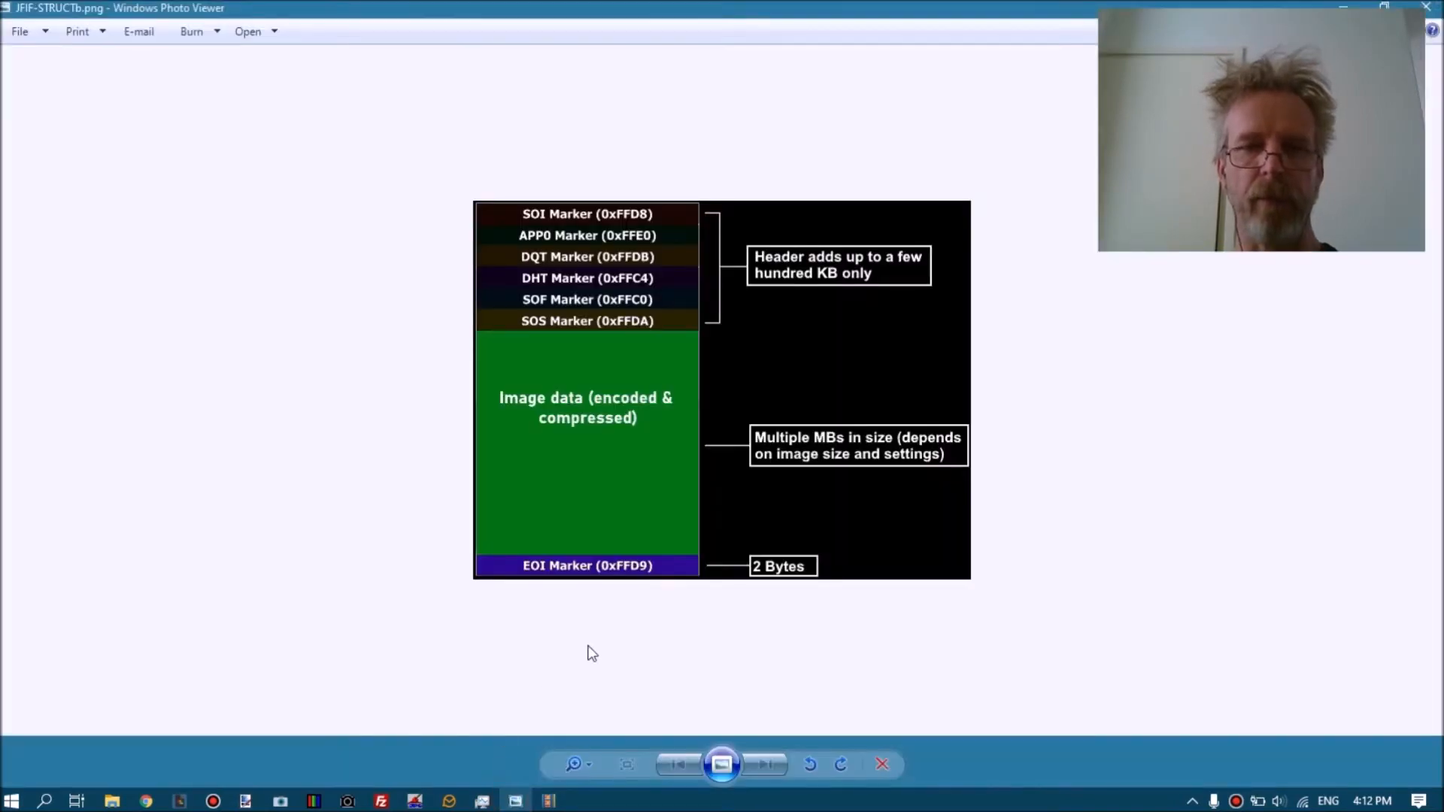
pyautogui.click(1341, 5)
pyautogui.moveTo(113, 804)
pyautogui.click(97, 761)
pyautogui.click(353, 267)
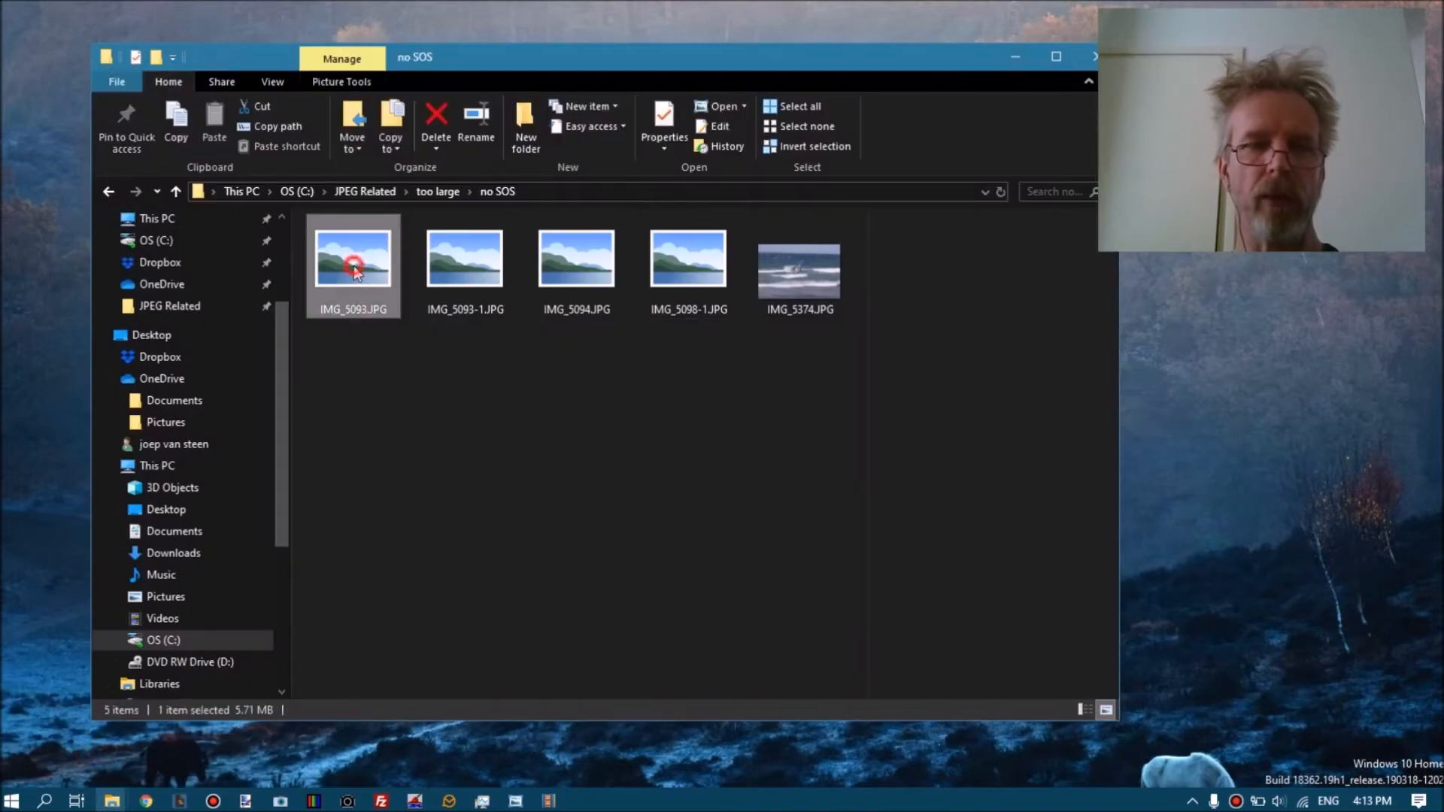
pyautogui.doubleClick(353, 268)
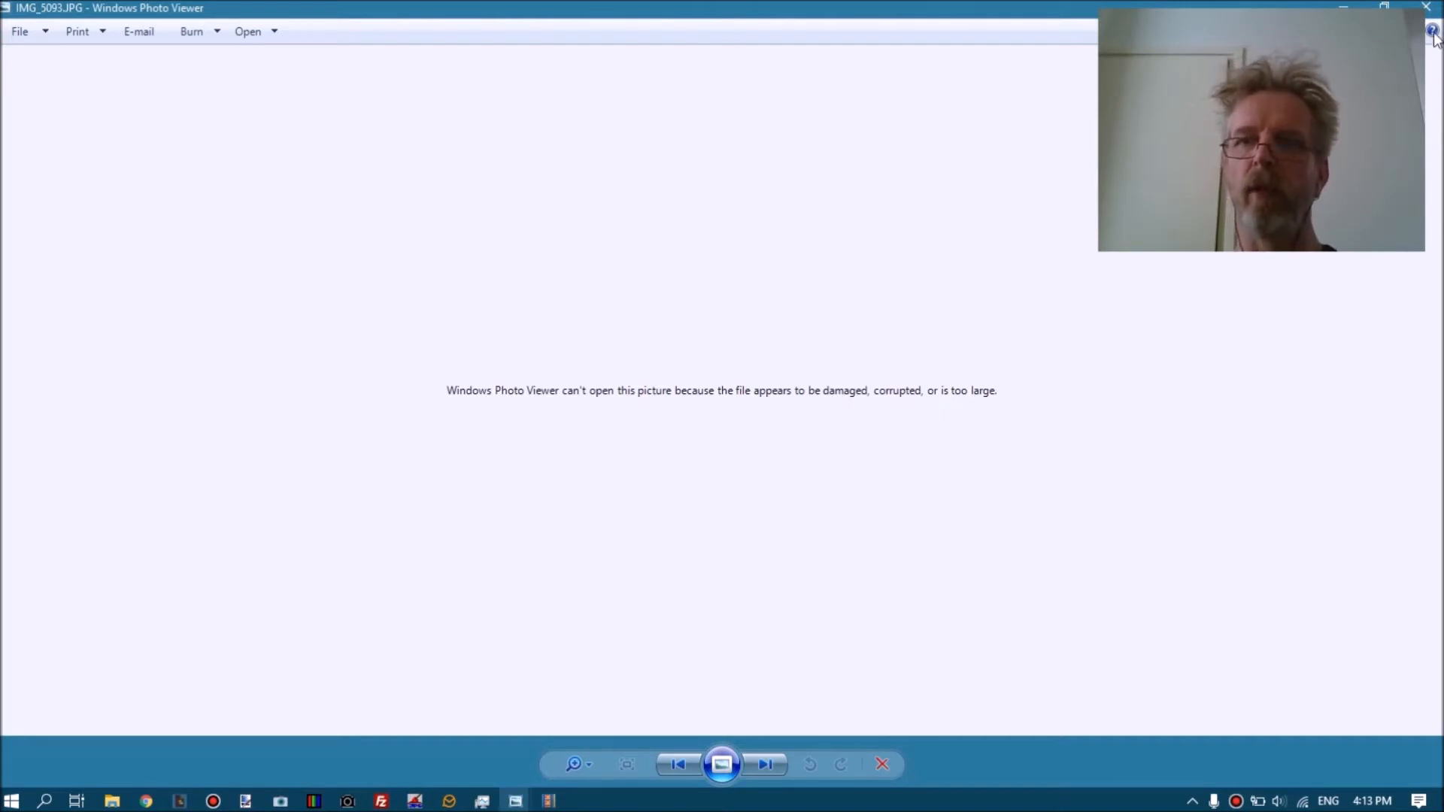
pyautogui.click(1426, 6)
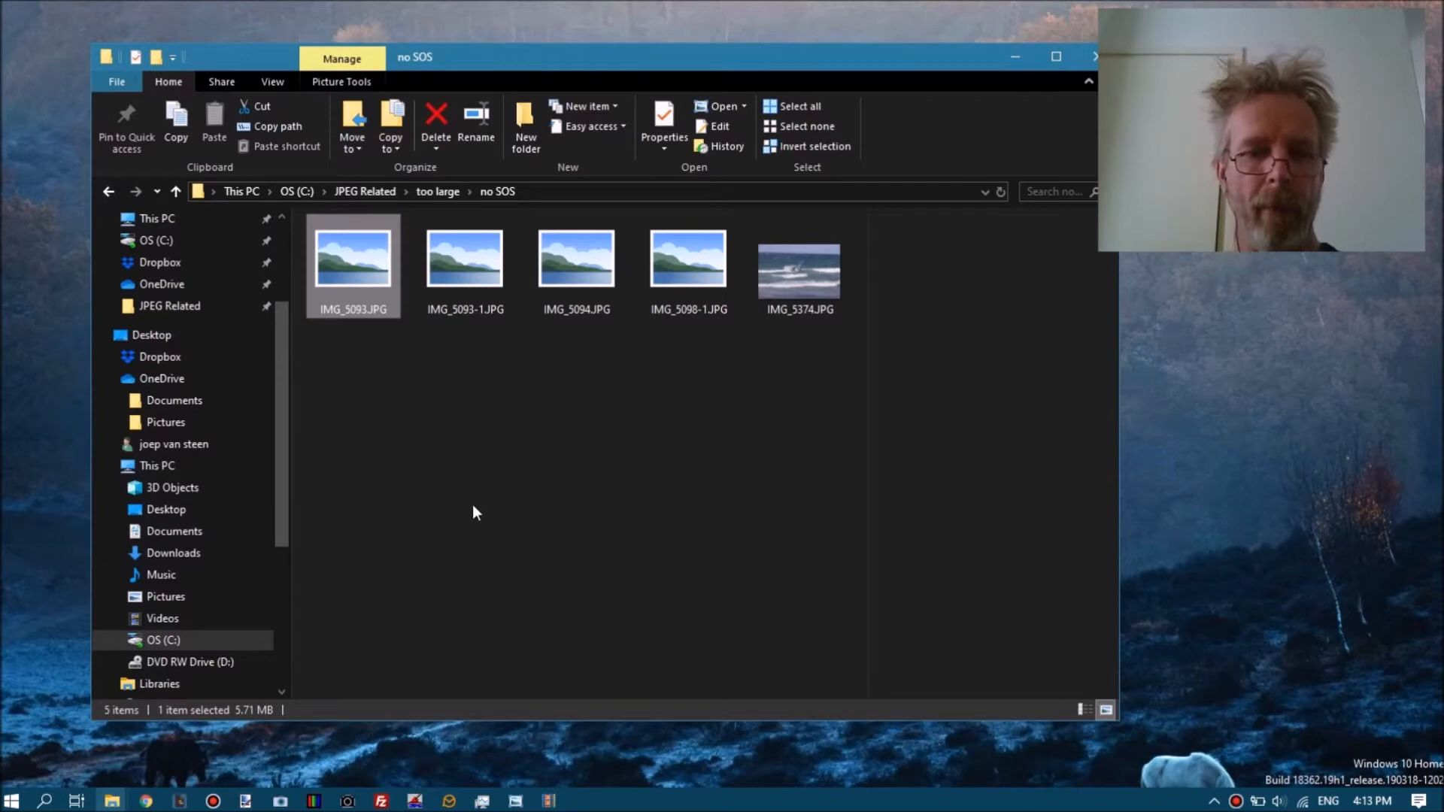
# Start JPEG-Repair and select the Repair (header) tool.
pyautogui.click(314, 801)
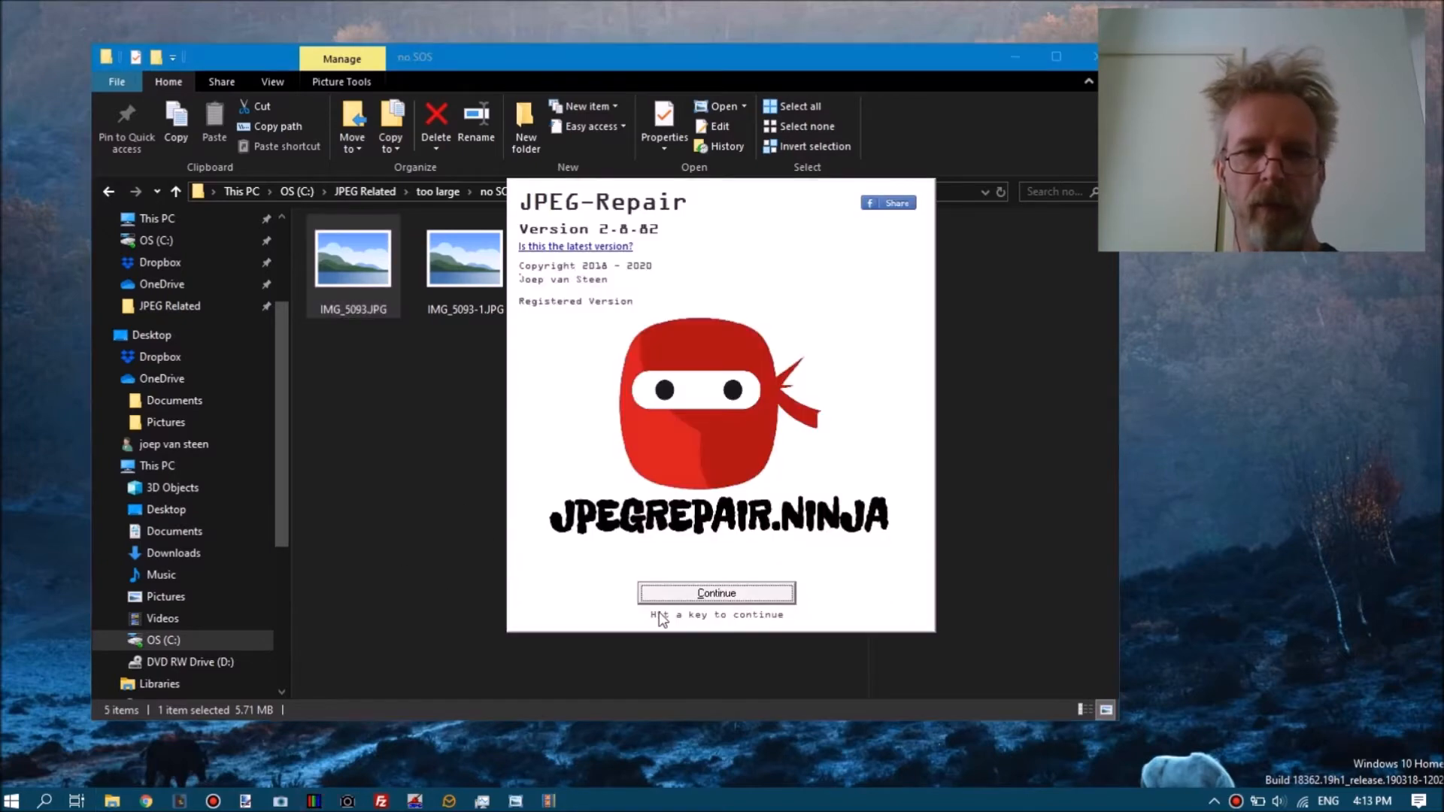
pyautogui.click(684, 593)
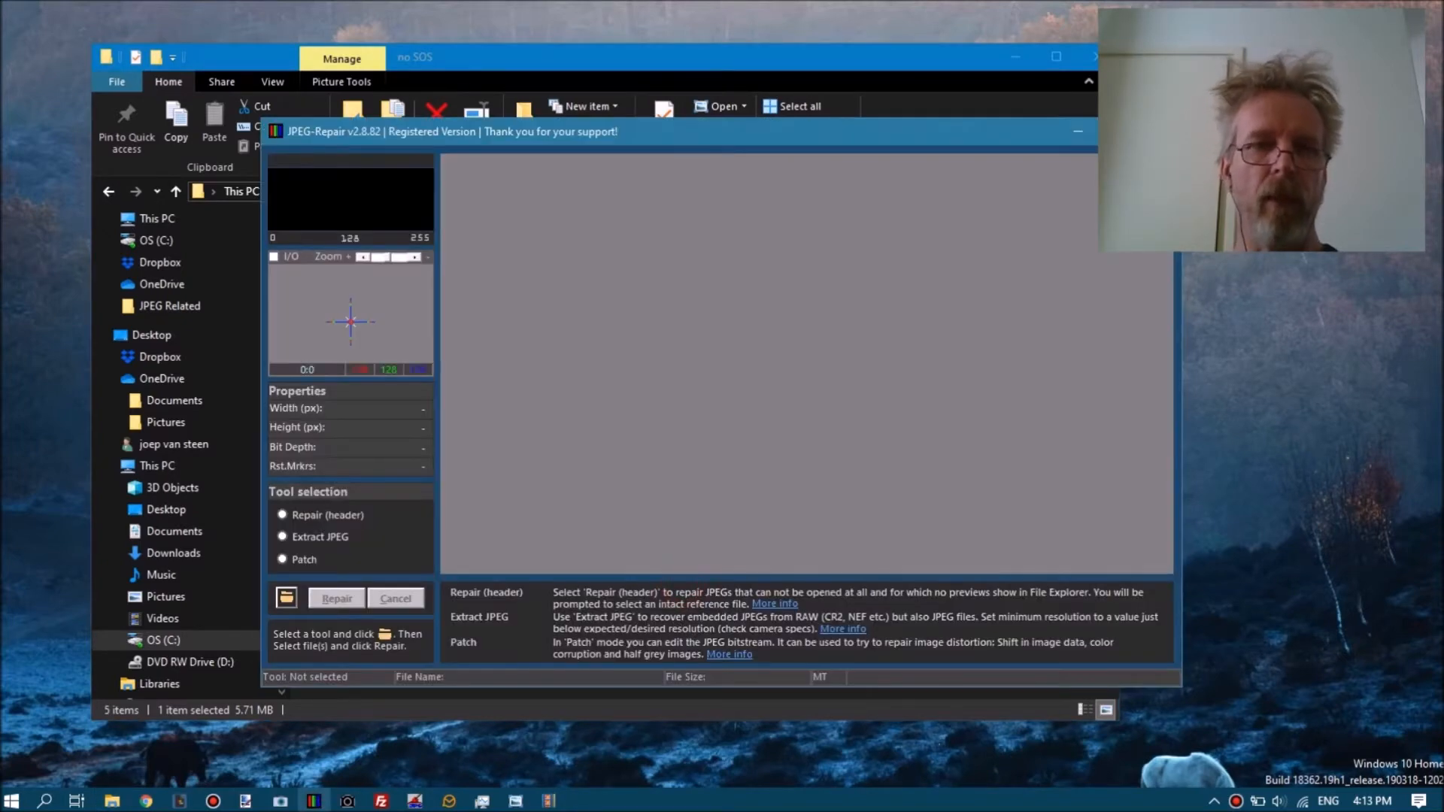
pyautogui.click(314, 518)
# Load IMG_5093.JPG and IMG_5094.JPG from C:\JPEG Related\too large\no SOS as the corrupted files.
pyautogui.click(287, 597)
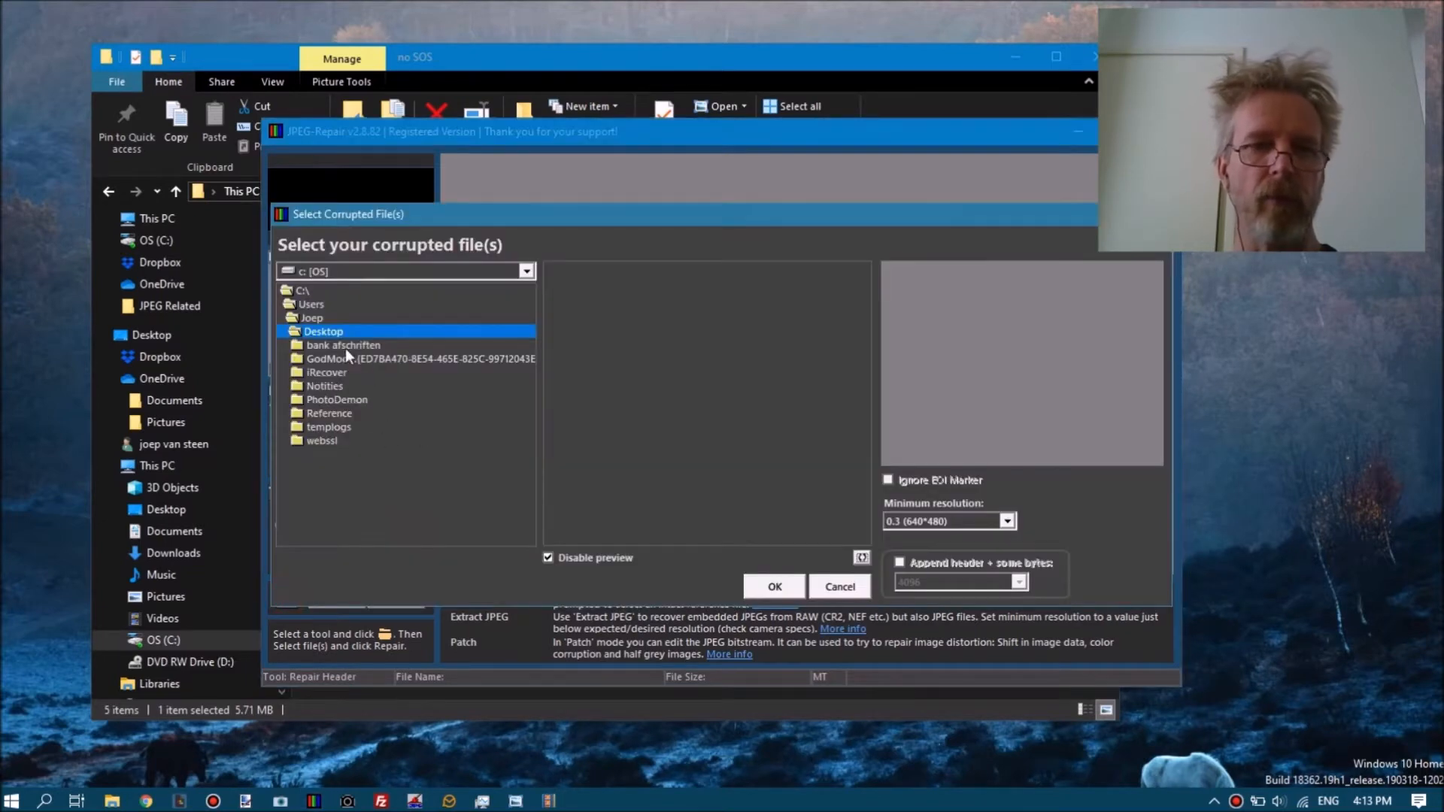
pyautogui.doubleClick(318, 292)
pyautogui.moveTo(524, 331); pyautogui.dragTo(508, 527)
pyautogui.doubleClick(351, 413)
pyautogui.doubleClick(318, 525)
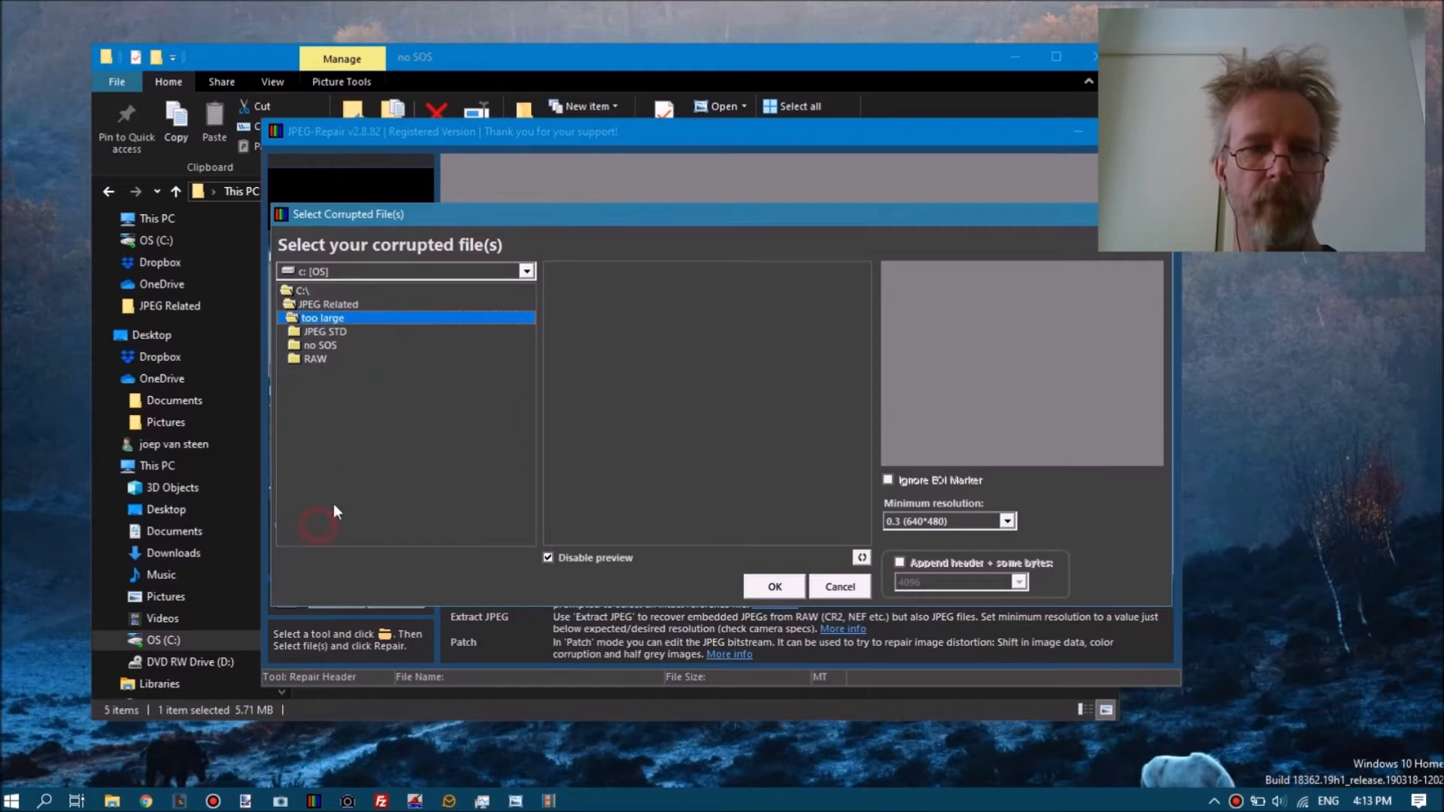
pyautogui.doubleClick(318, 344)
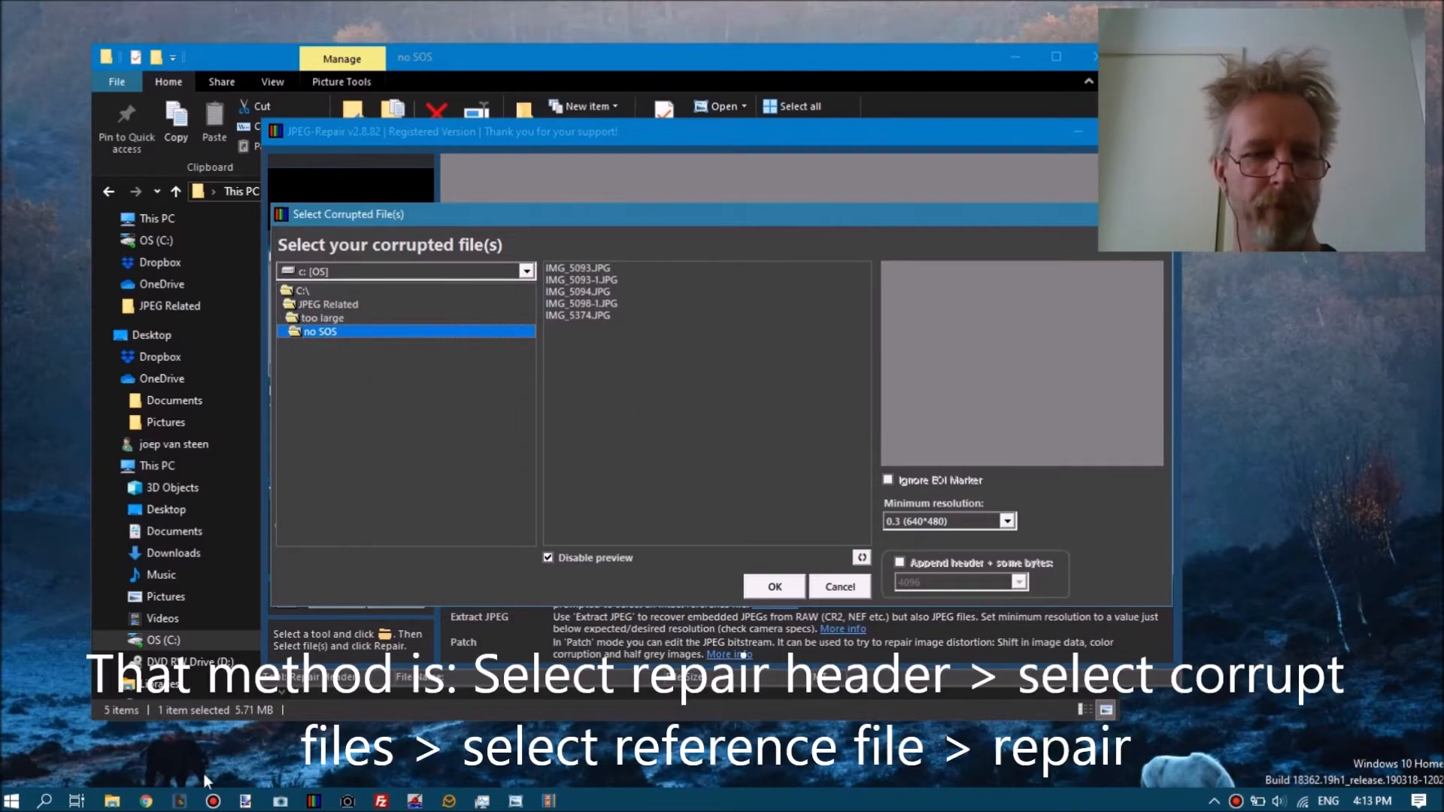
pyautogui.click(594, 269)
pyautogui.keyDown('ctrl'); pyautogui.click(602, 291); pyautogui.keyUp('ctrl')
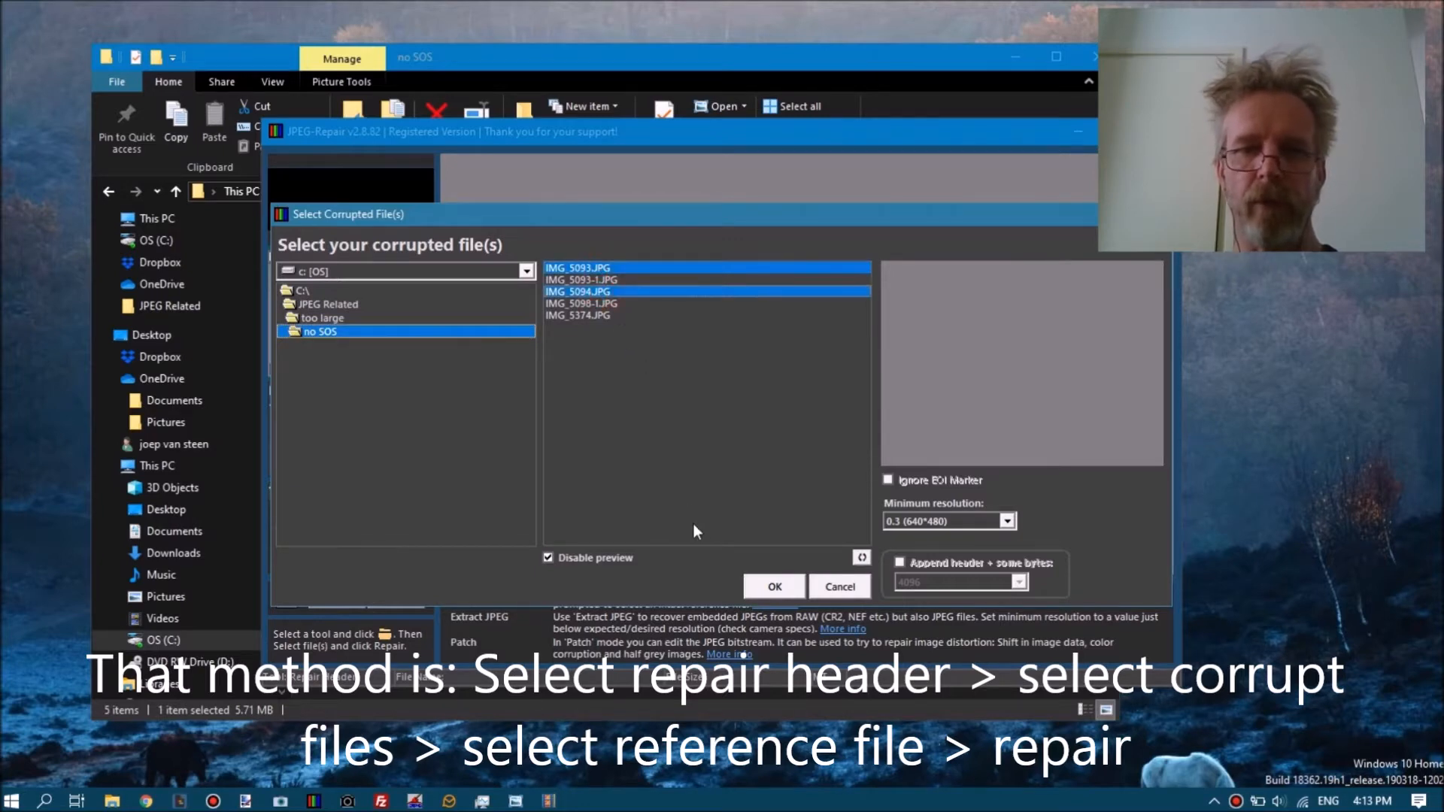
pyautogui.click(769, 591)
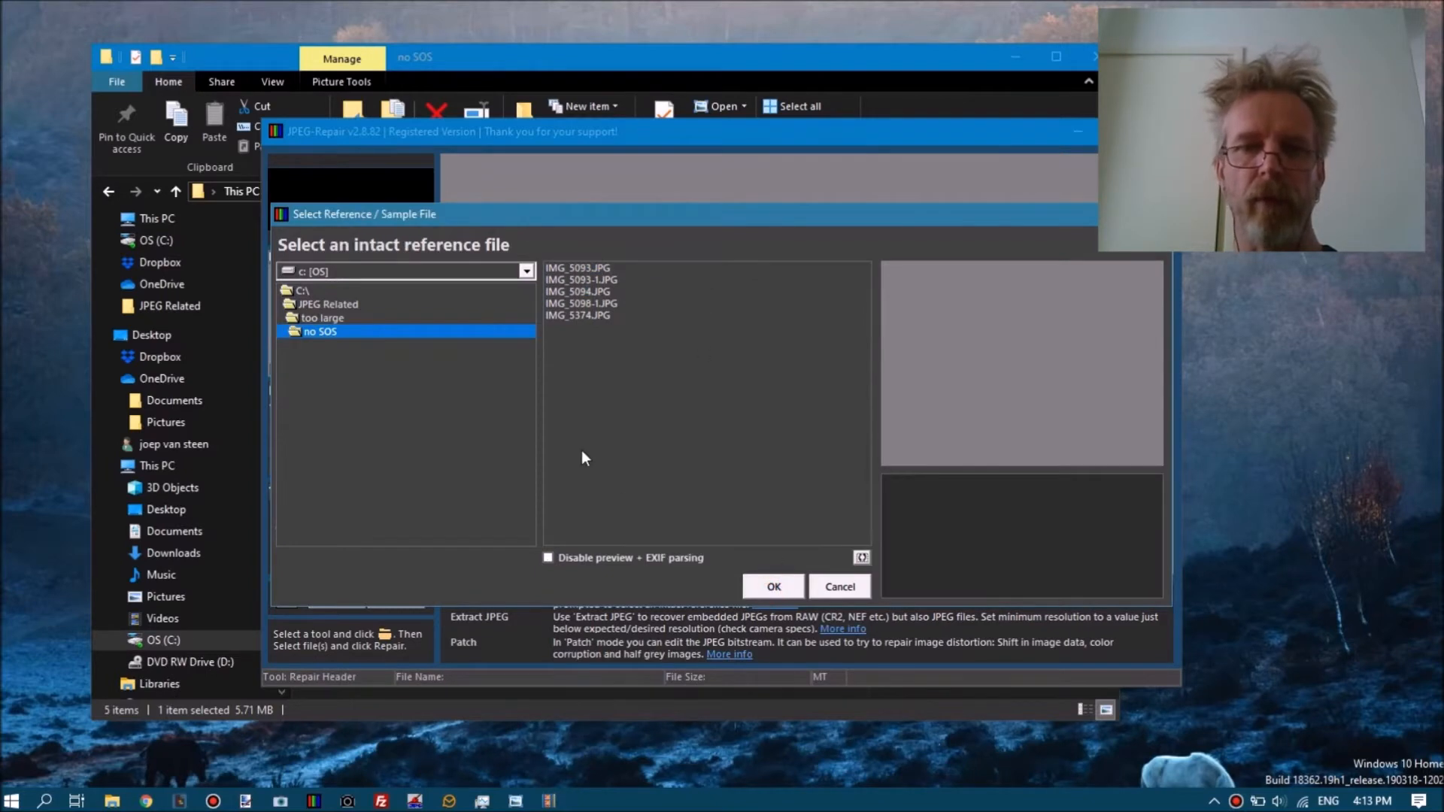
# Choose IMG_5374.JPG as the intact reference file and run the header repair on the loaded files.
pyautogui.click(581, 314)
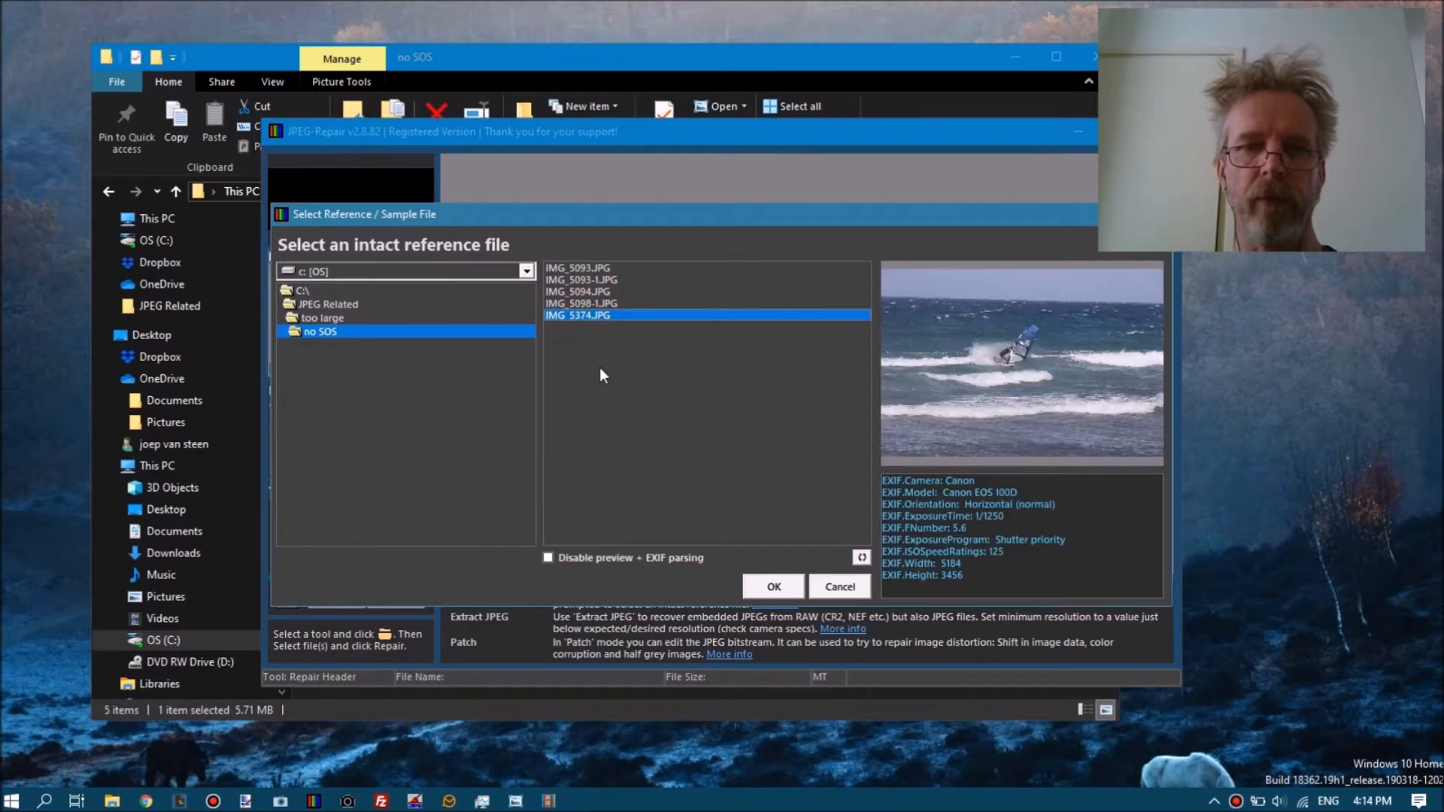
pyautogui.click(755, 593)
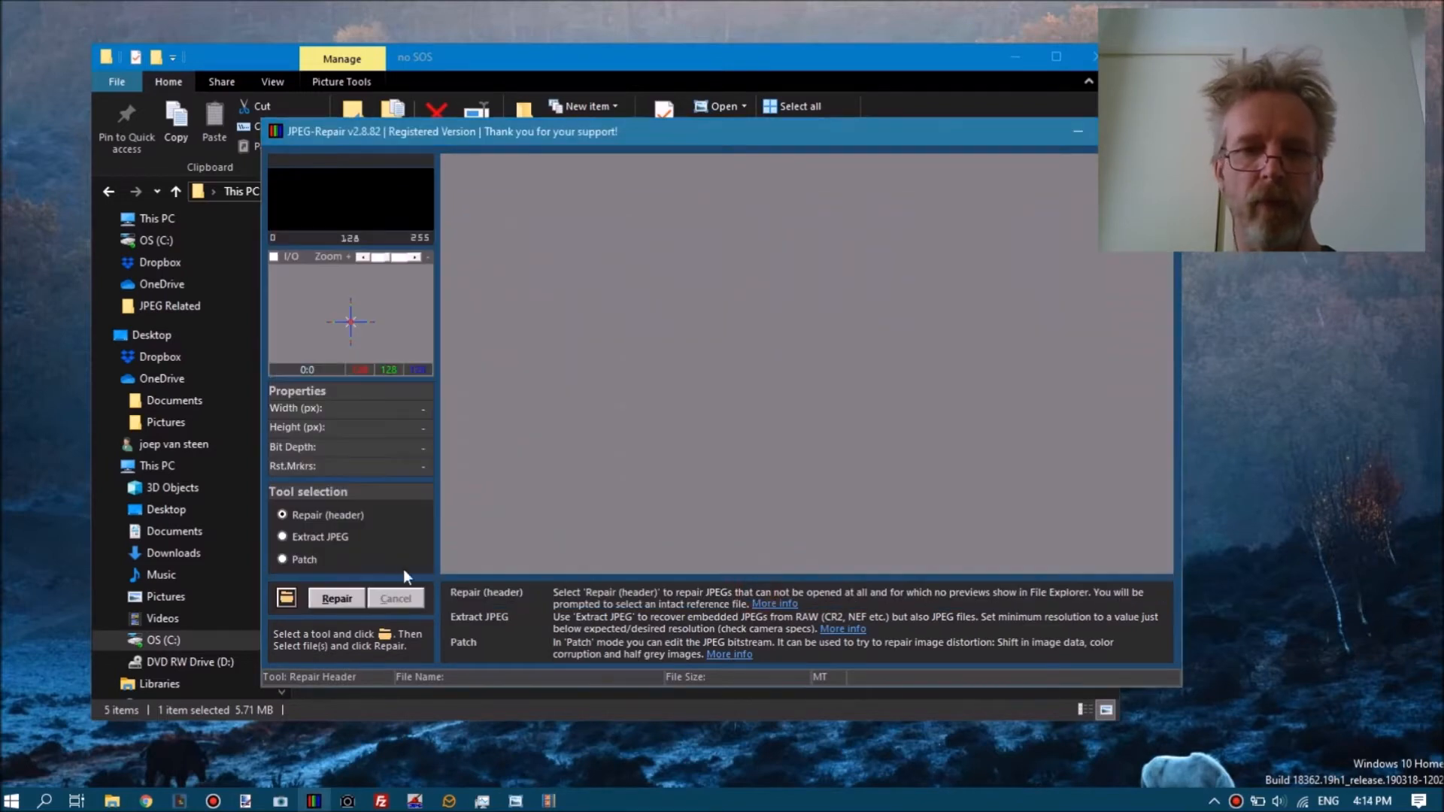
pyautogui.click(327, 598)
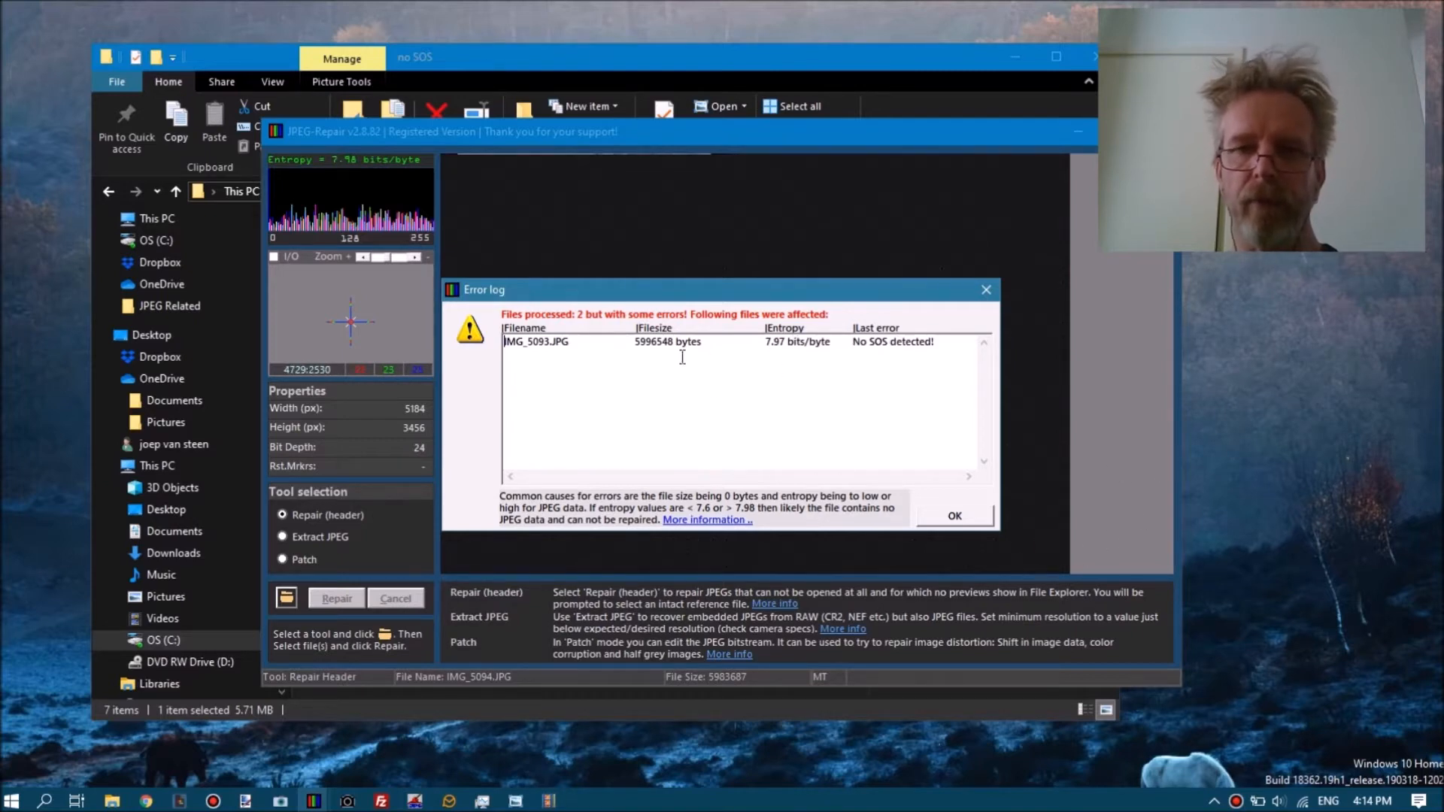
# Examine the entropy and last error reported for IMG_5093.JPG in the error log, and close JPEG-Repair.
pyautogui.moveTo(543, 342); pyautogui.dragTo(945, 346)
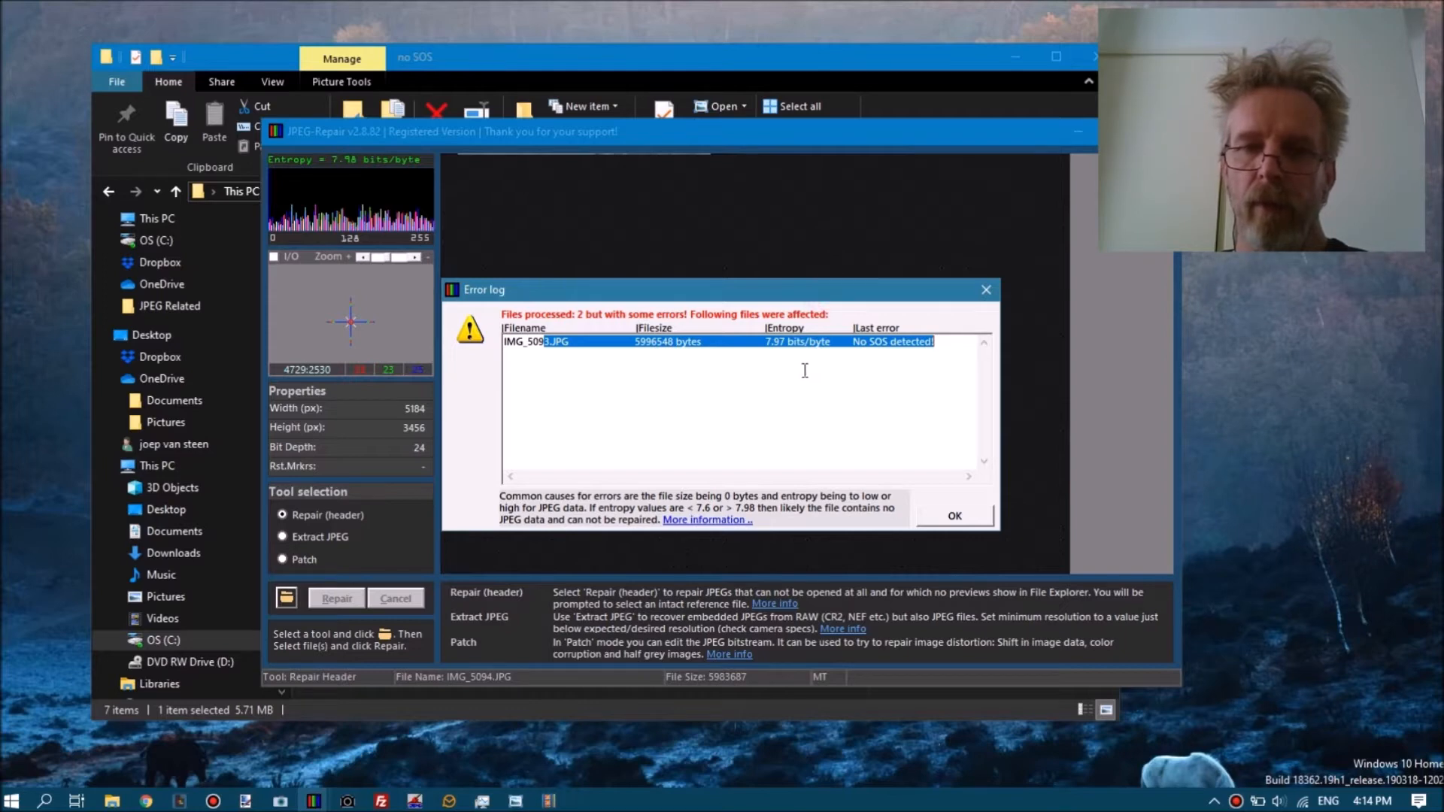
pyautogui.moveTo(784, 342); pyautogui.dragTo(765, 344)
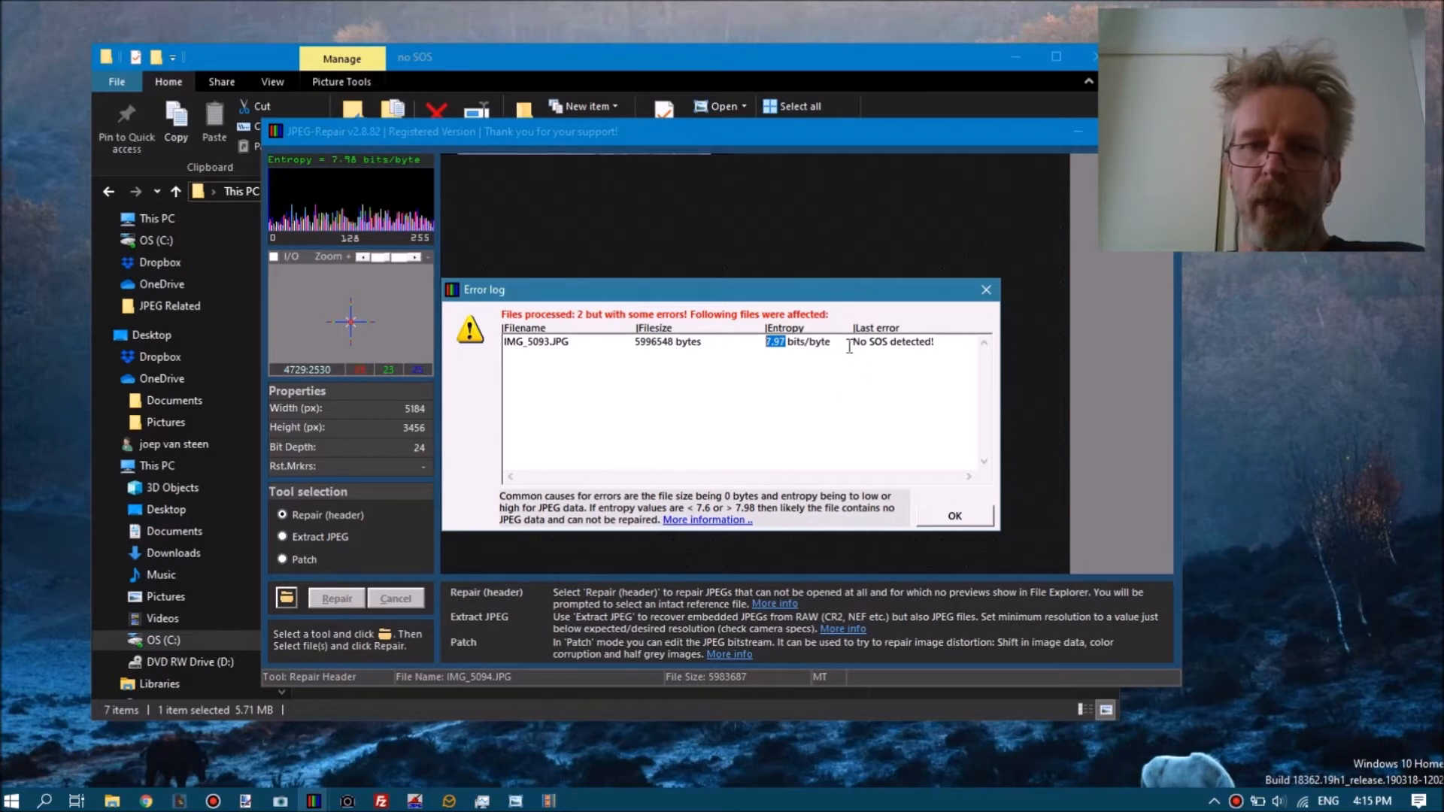
pyautogui.moveTo(859, 343); pyautogui.dragTo(914, 343)
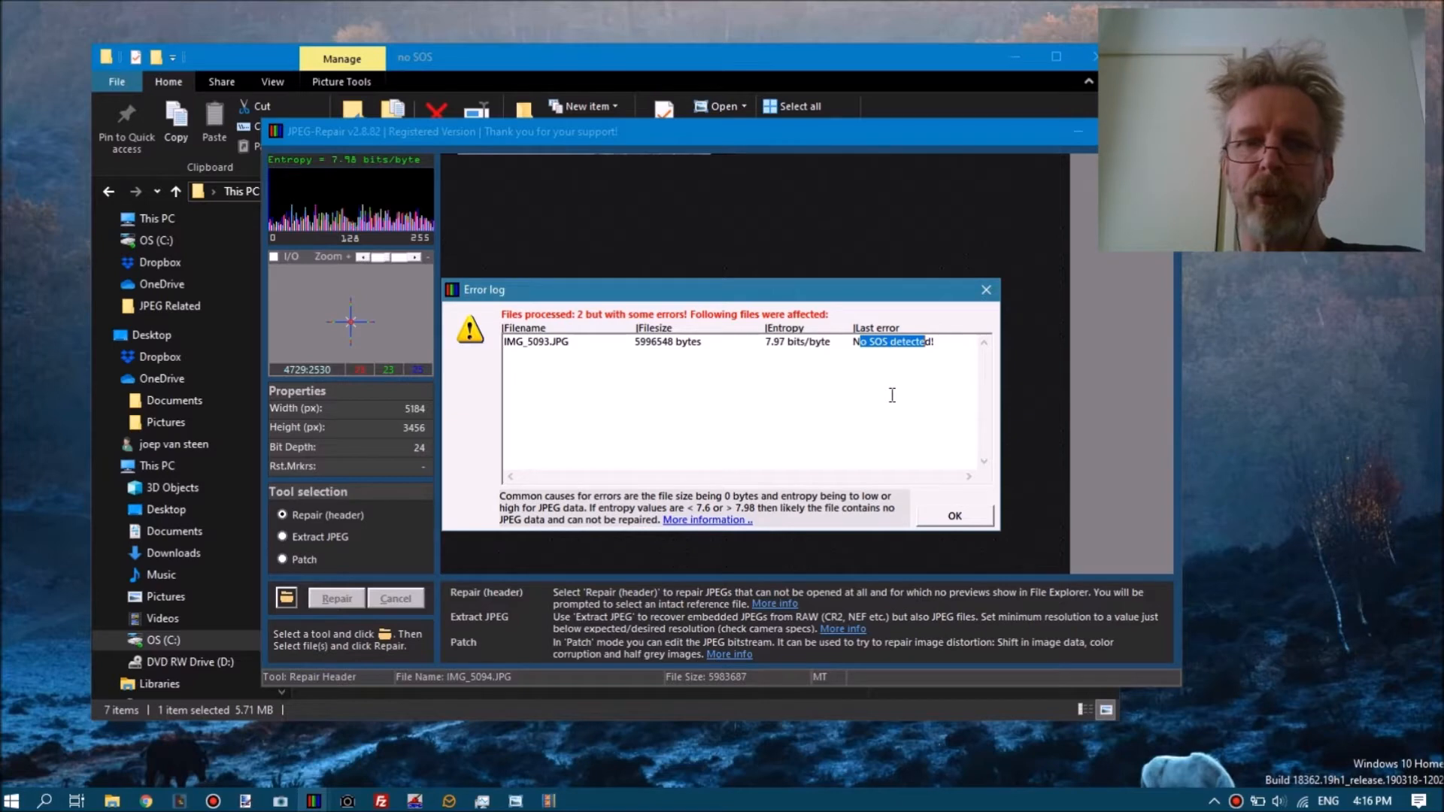
pyautogui.click(802, 350)
pyautogui.moveTo(757, 344); pyautogui.dragTo(802, 347)
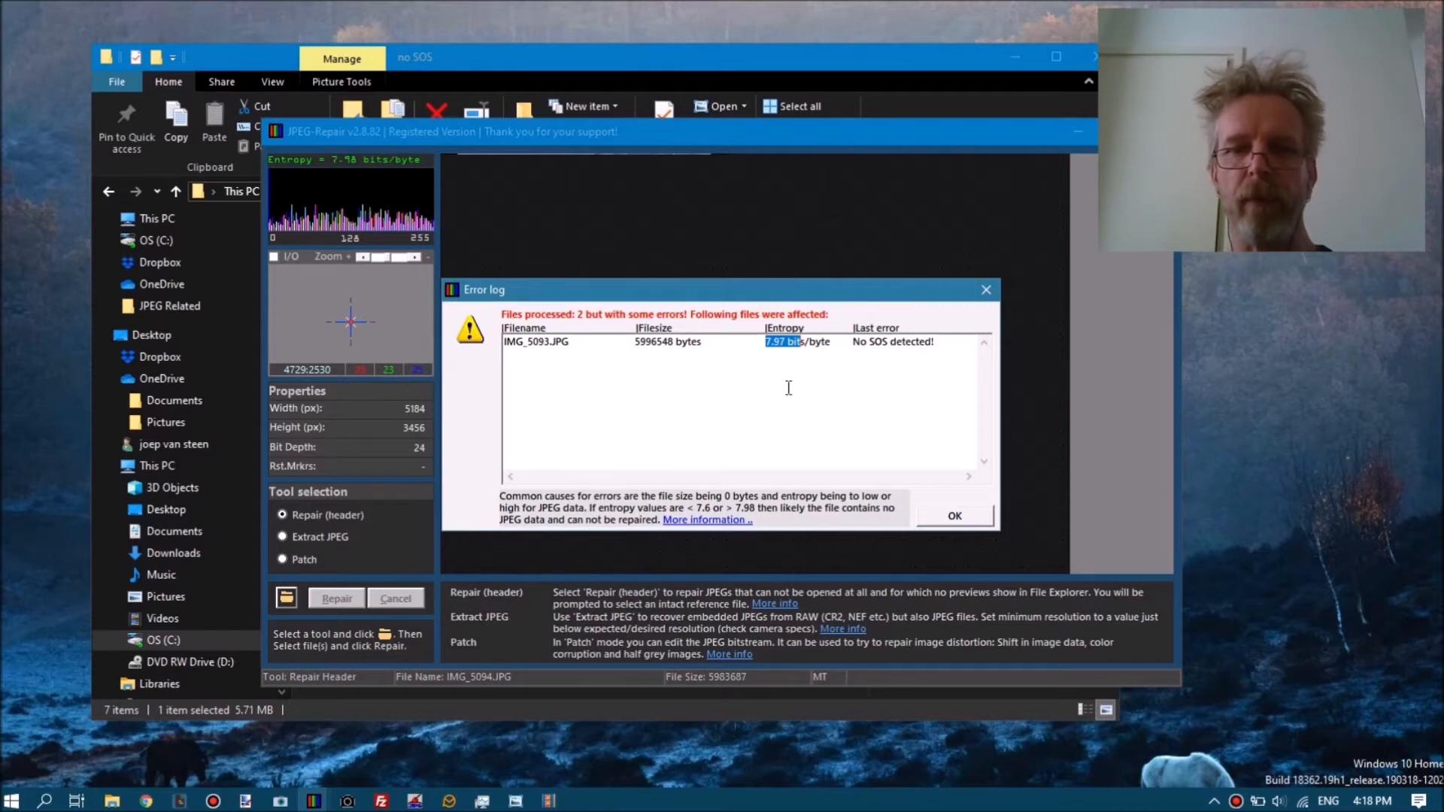
pyautogui.click(950, 517)
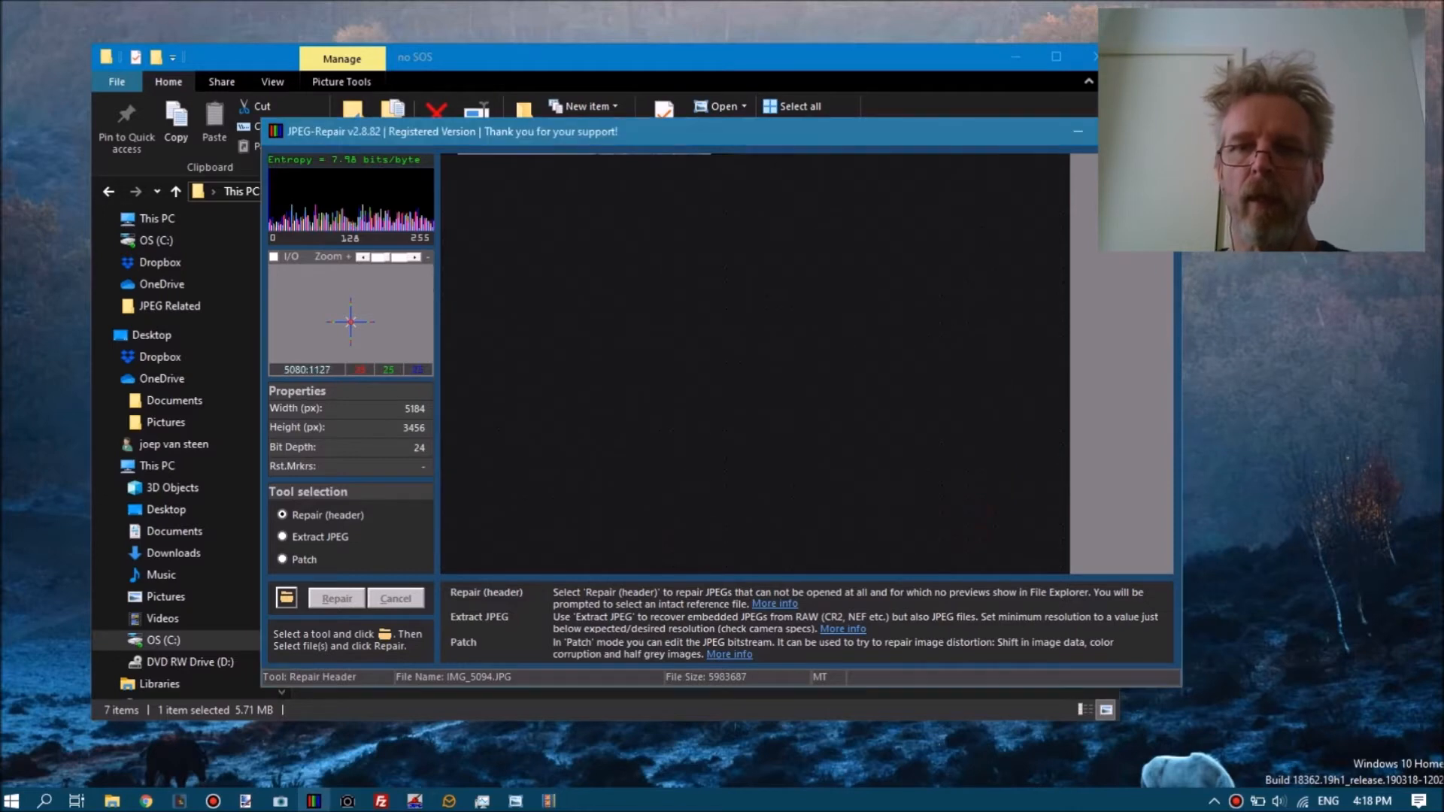
pyautogui.click(1159, 132)
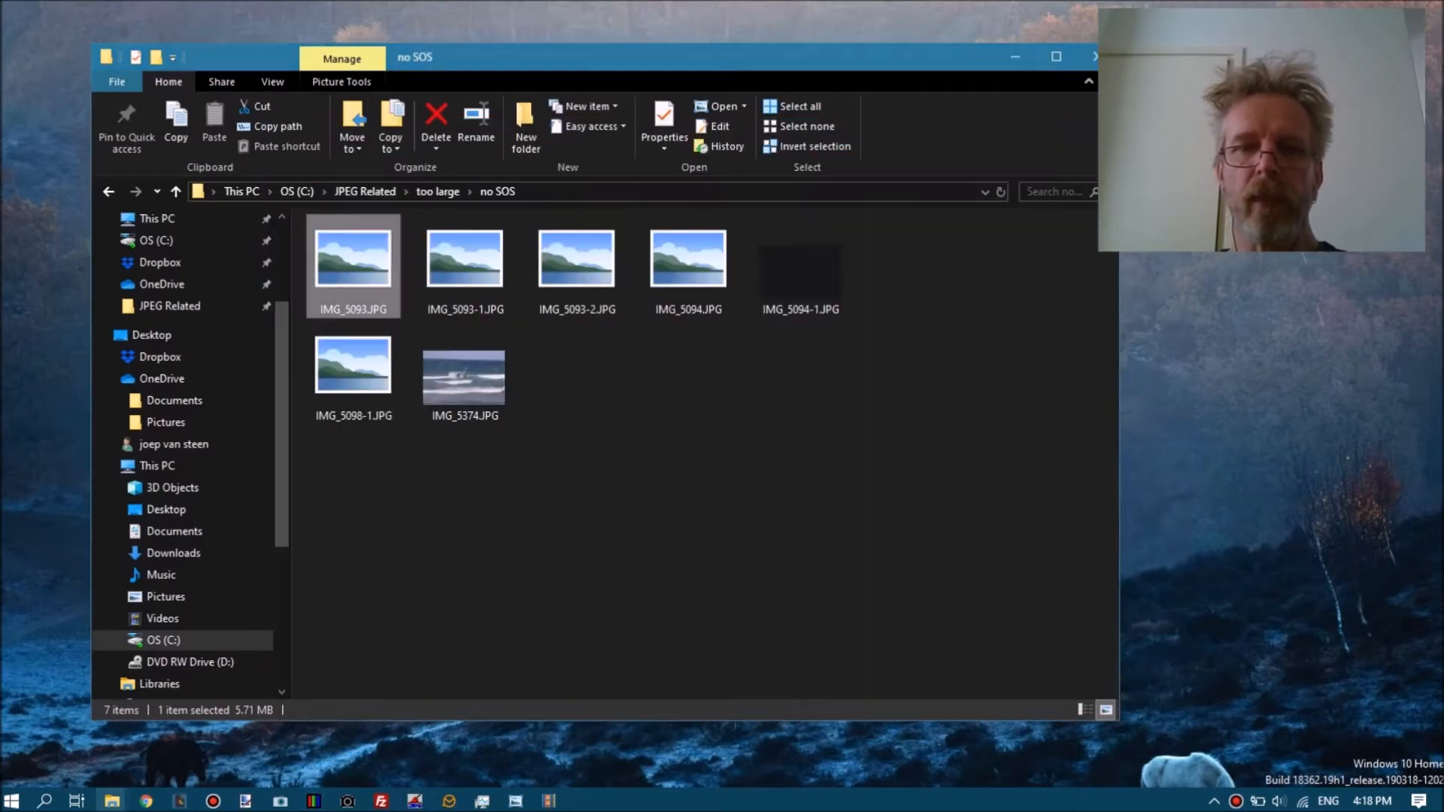
# Delete IMG_5094-1.JPG, IMG_5093-1.JPG and IMG_5093-2.JPG from the no SOS folder.
pyautogui.click(797, 315)
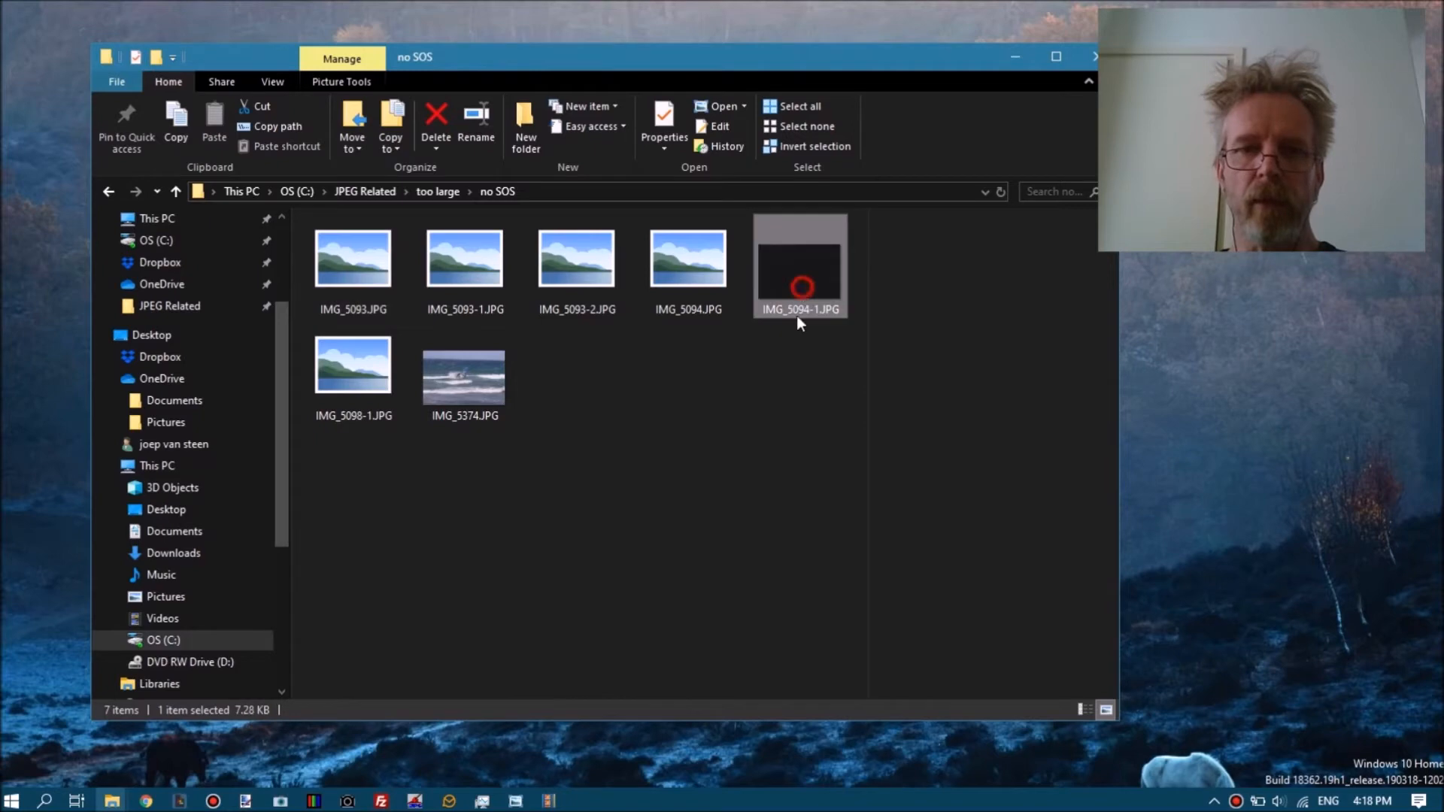
pyautogui.click(435, 115)
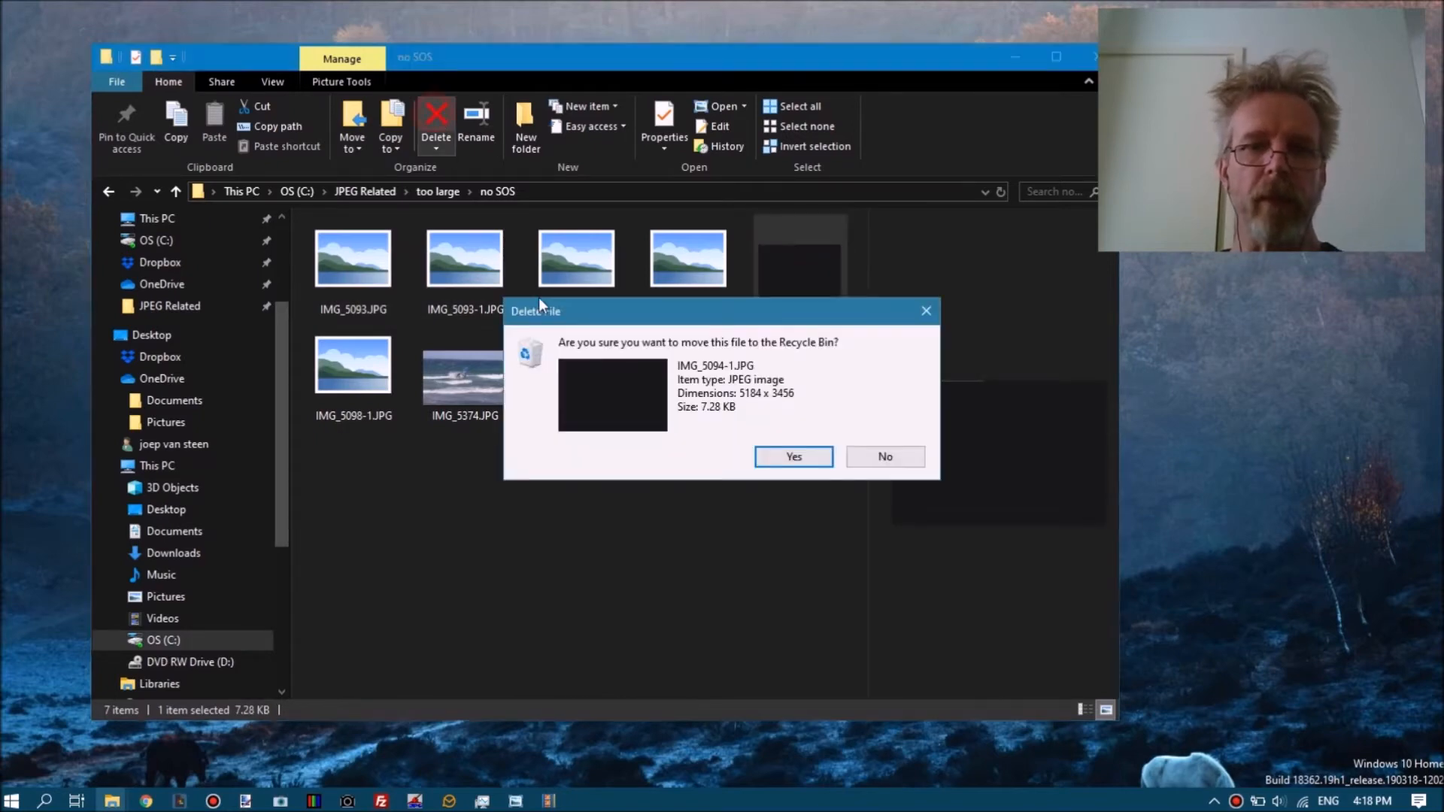
pyautogui.click(782, 460)
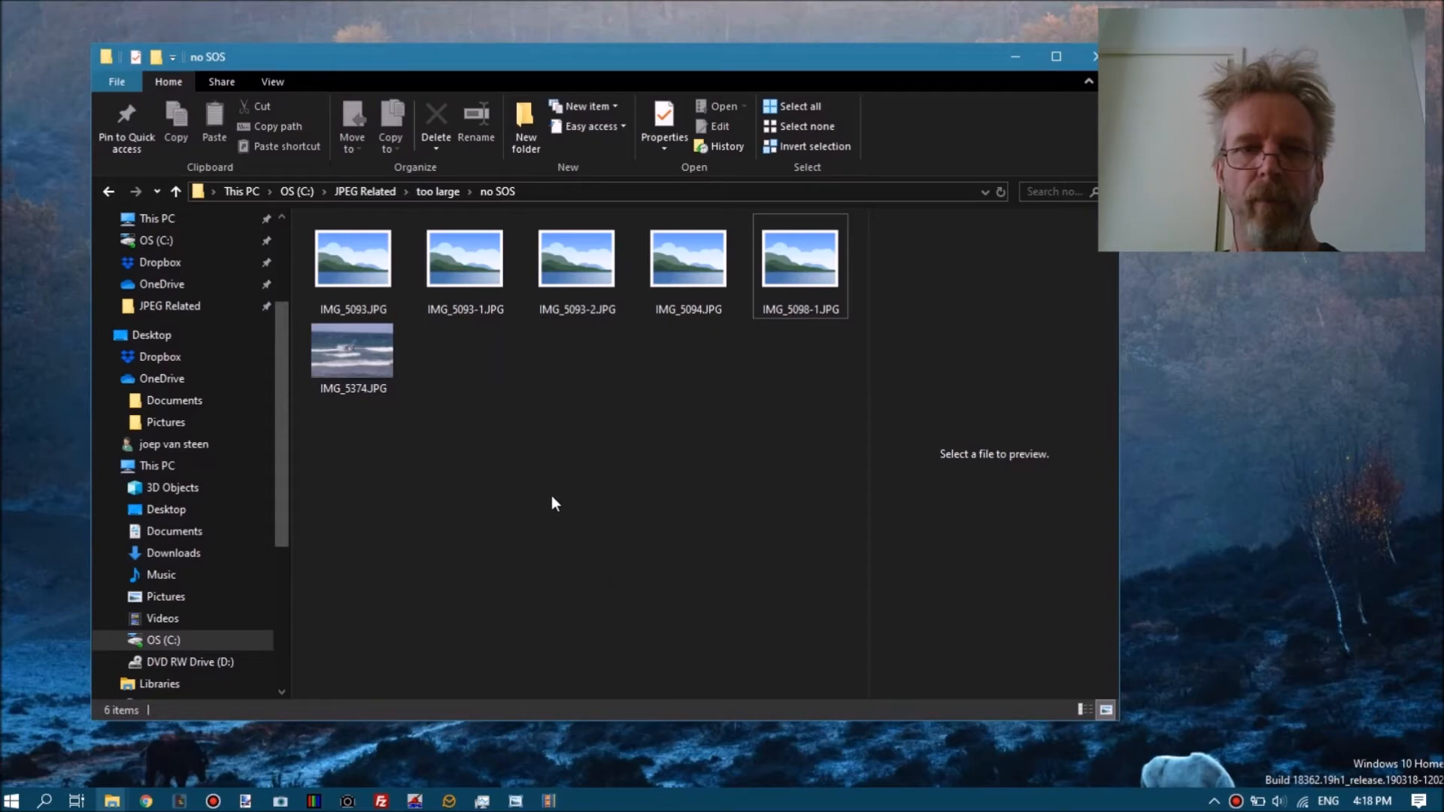
pyautogui.click(480, 291)
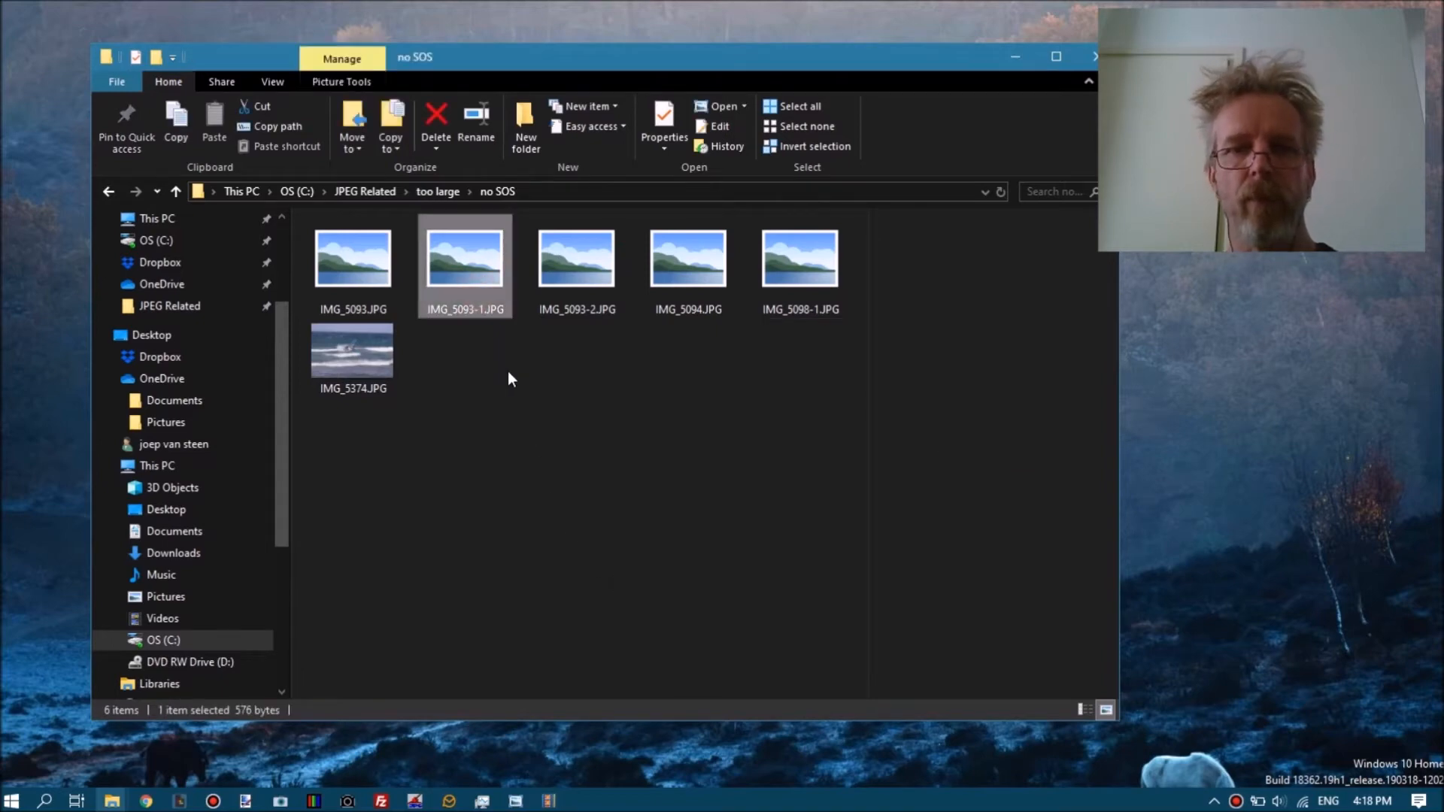
pyautogui.click(580, 294)
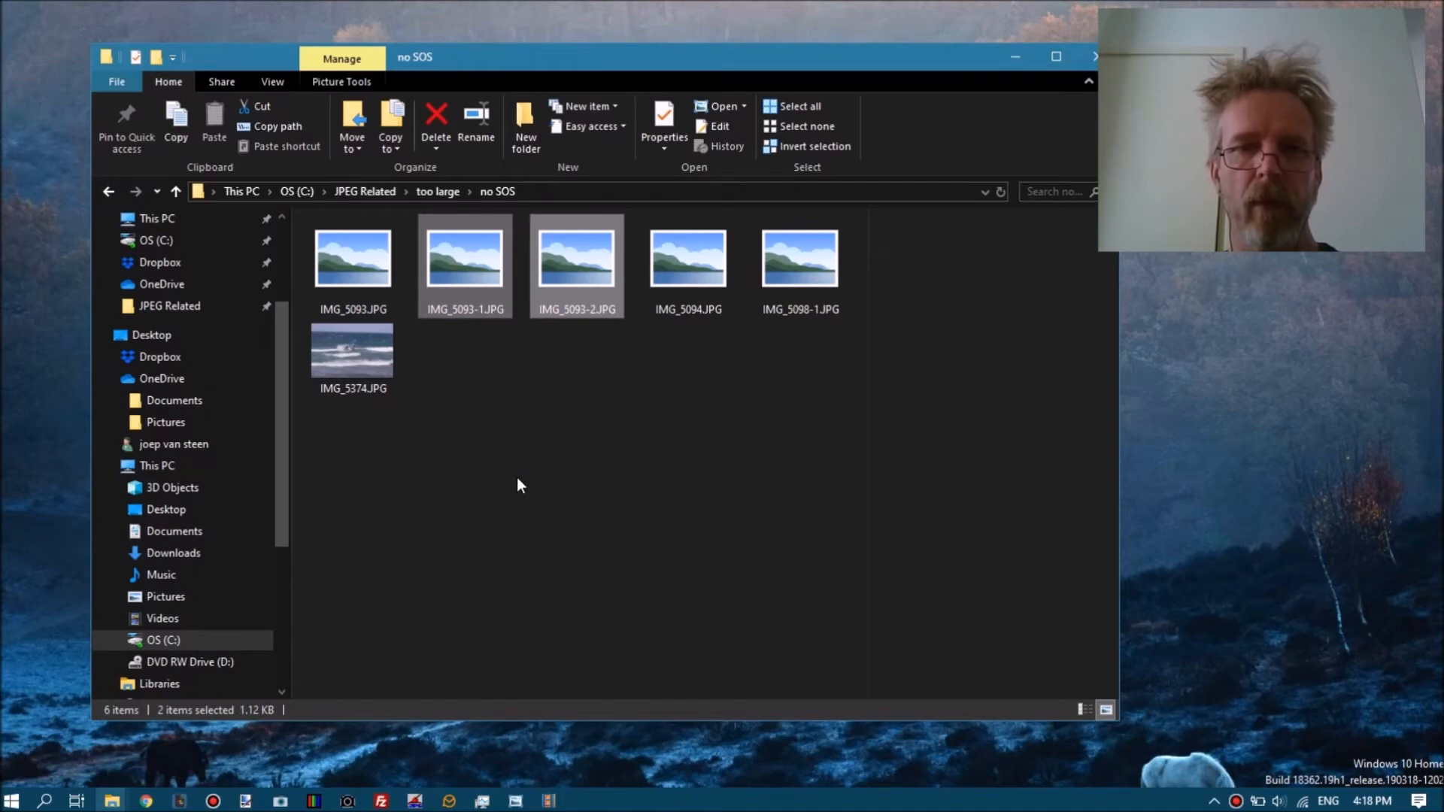
pyautogui.click(443, 134)
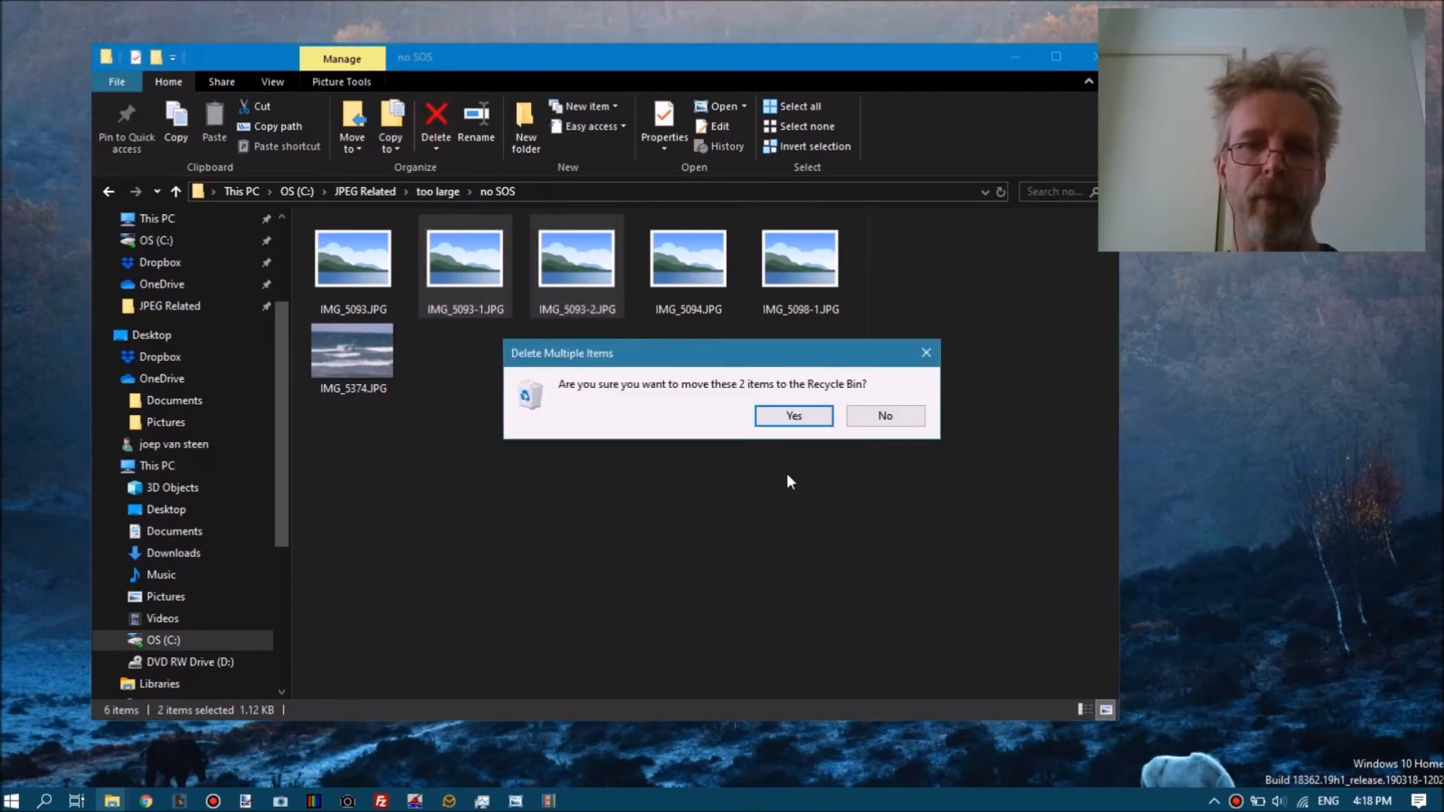
pyautogui.click(765, 422)
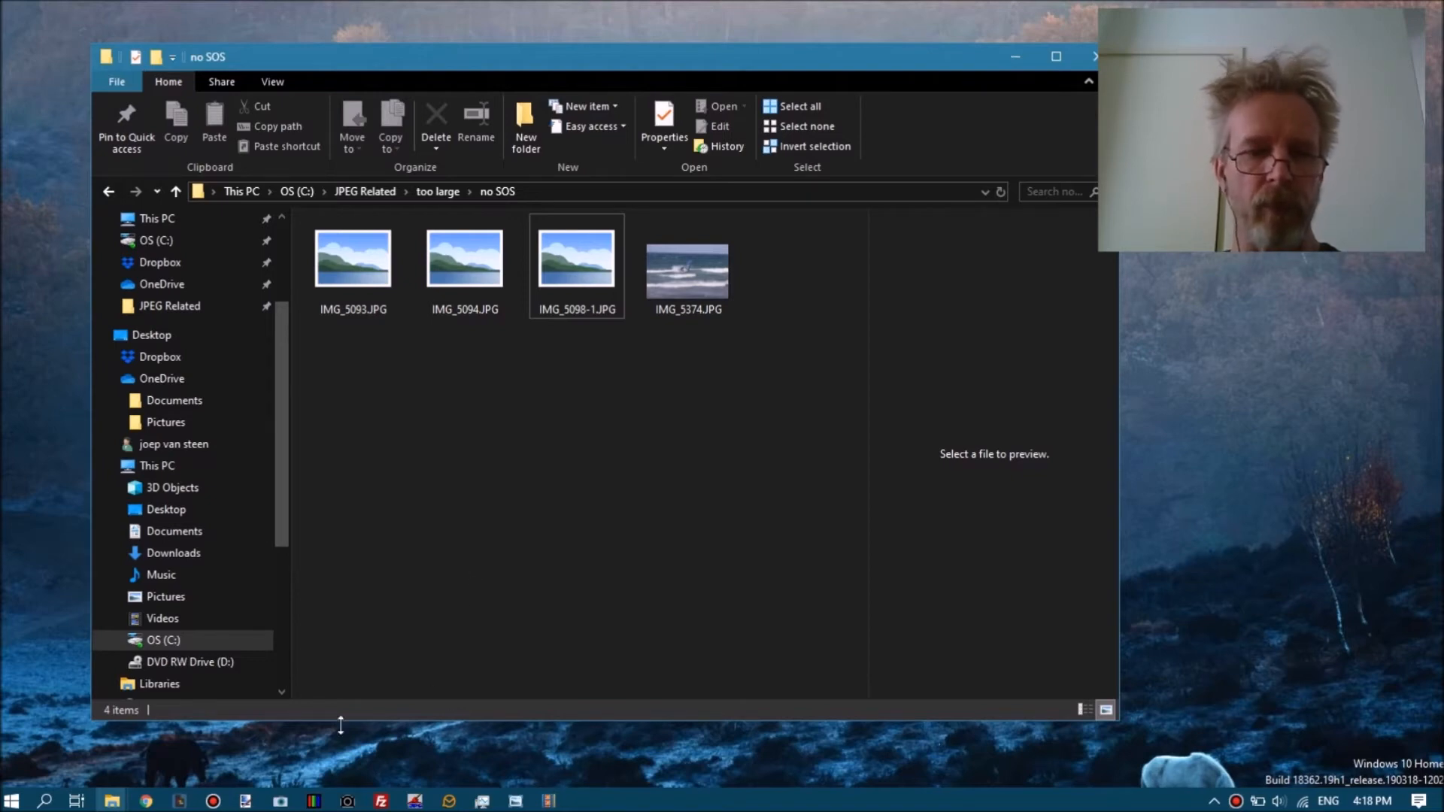
# Restart JPEG-Repair and select the Patch tool, consulting the JPEG structure diagram beforehand.
pyautogui.click(314, 801)
pyautogui.click(698, 598)
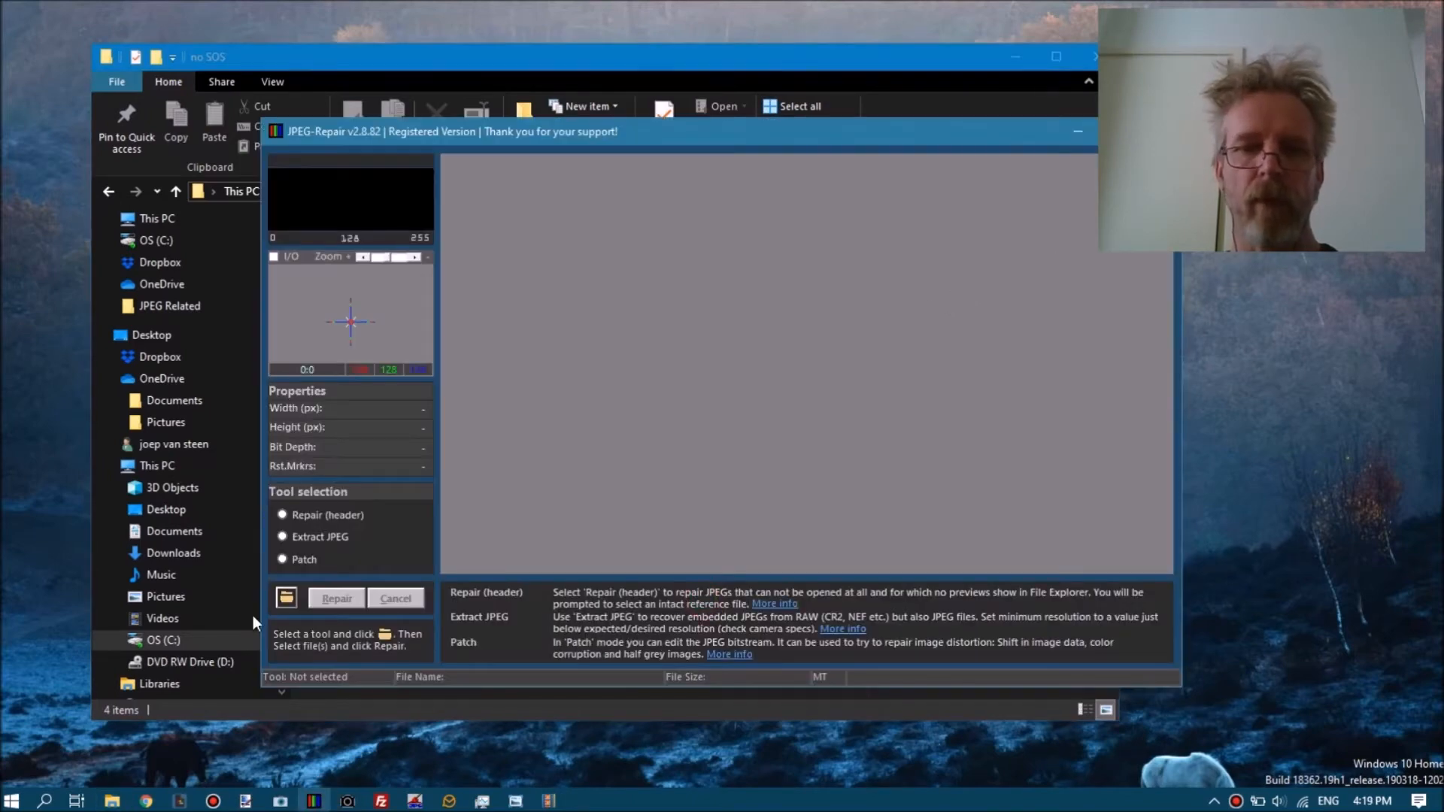
pyautogui.click(516, 801)
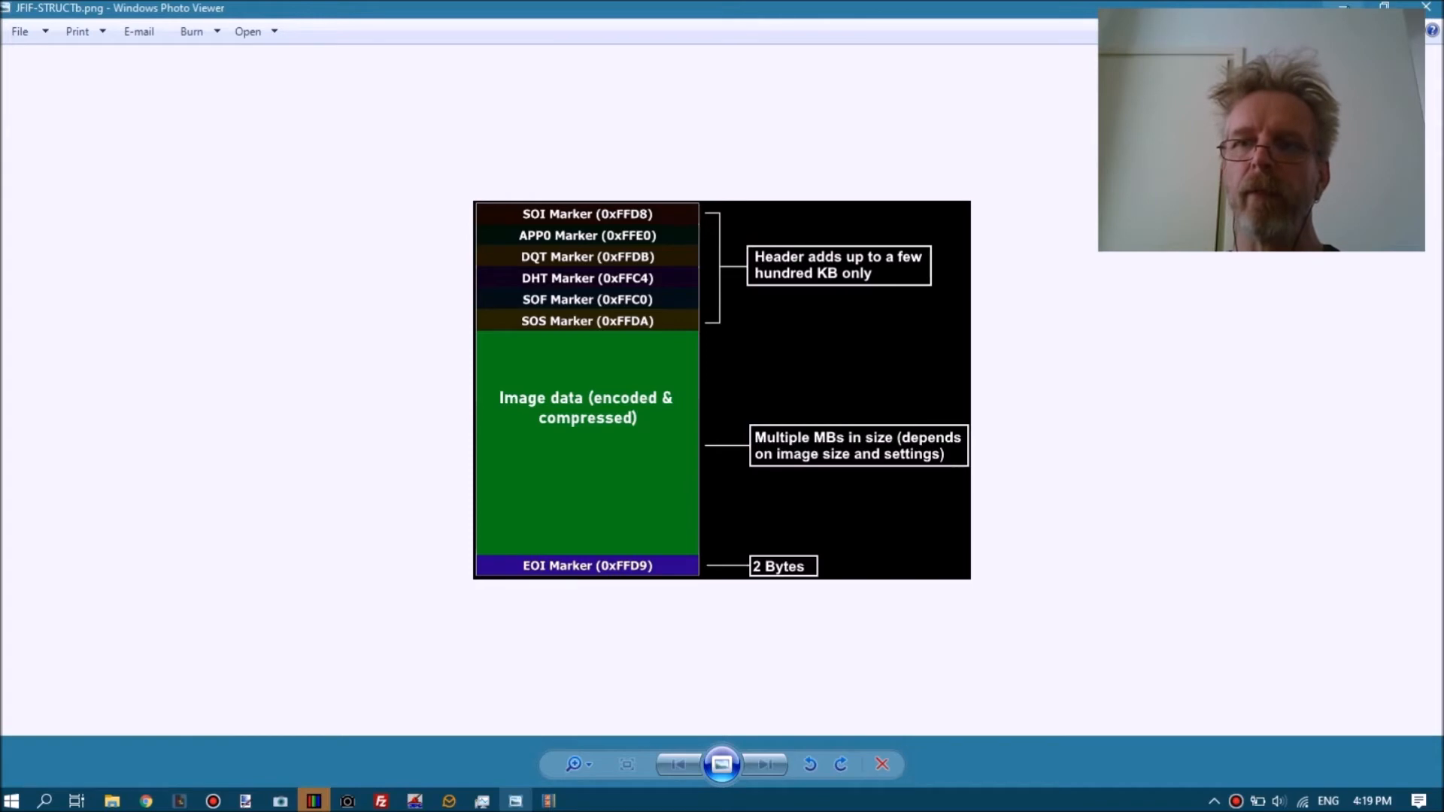
pyautogui.click(1344, 6)
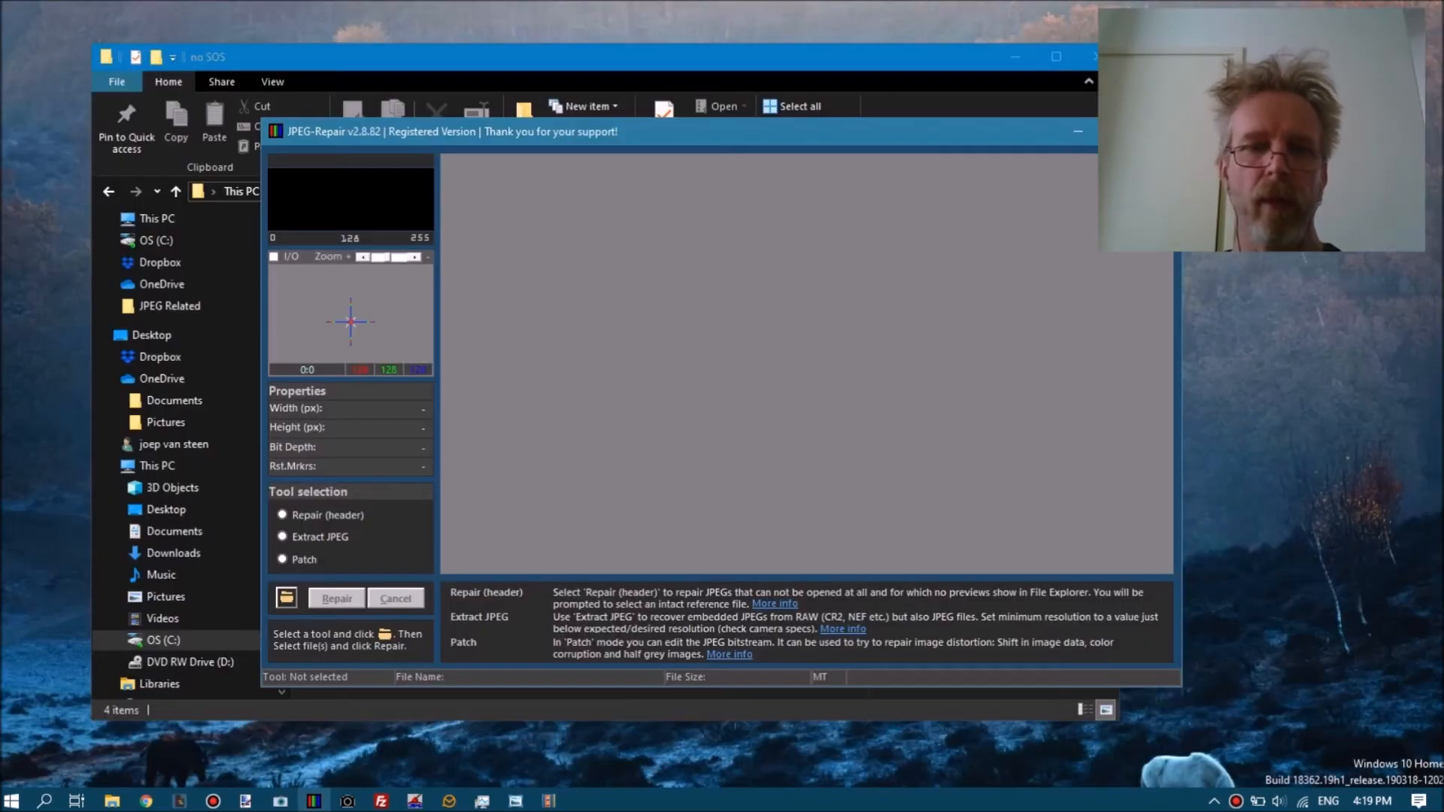
pyautogui.click(300, 561)
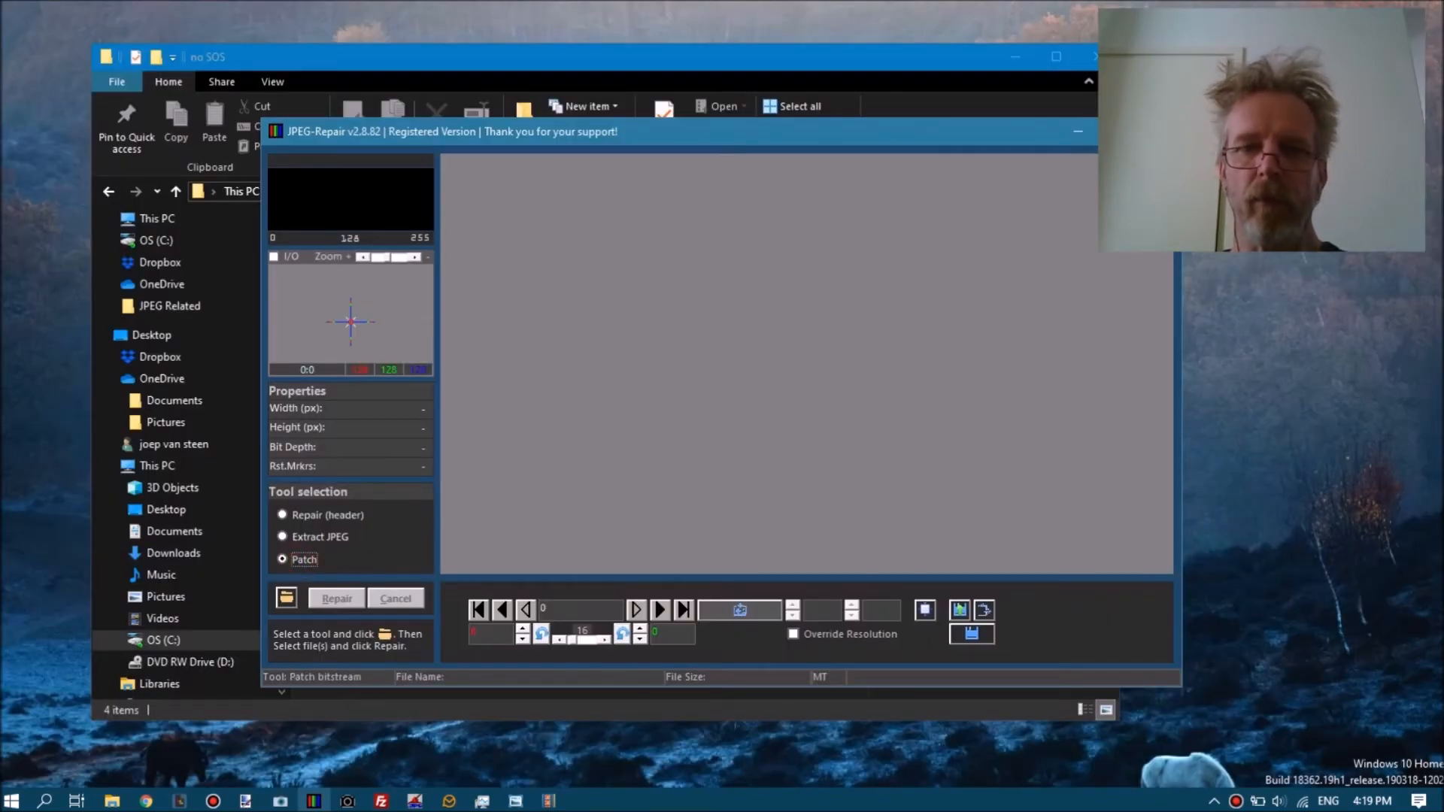
# Browse for the corrupted file in the no SOS folder under C:\JPEG Related\too large.
pyautogui.click(285, 600)
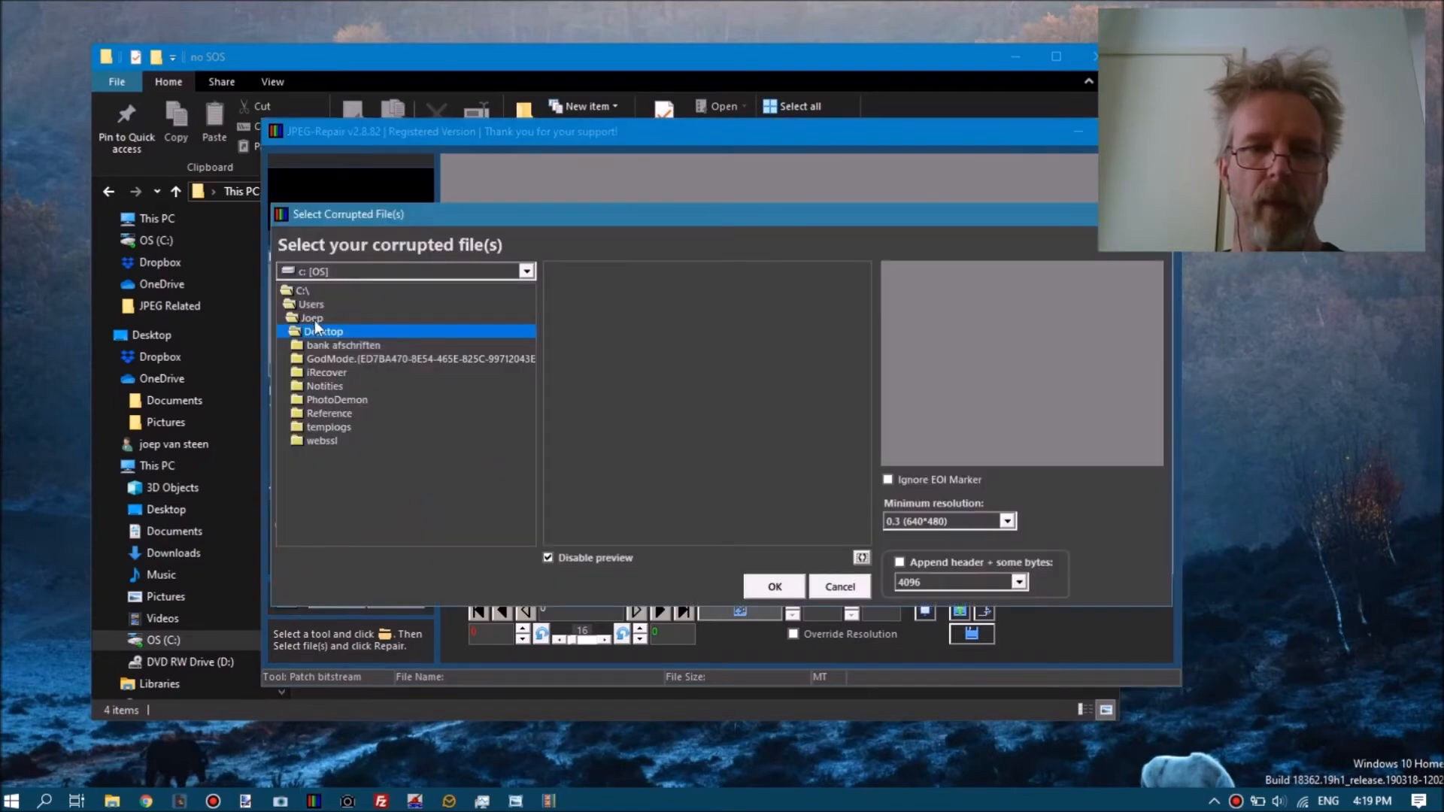
pyautogui.doubleClick(302, 291)
pyautogui.moveTo(529, 335); pyautogui.dragTo(523, 407)
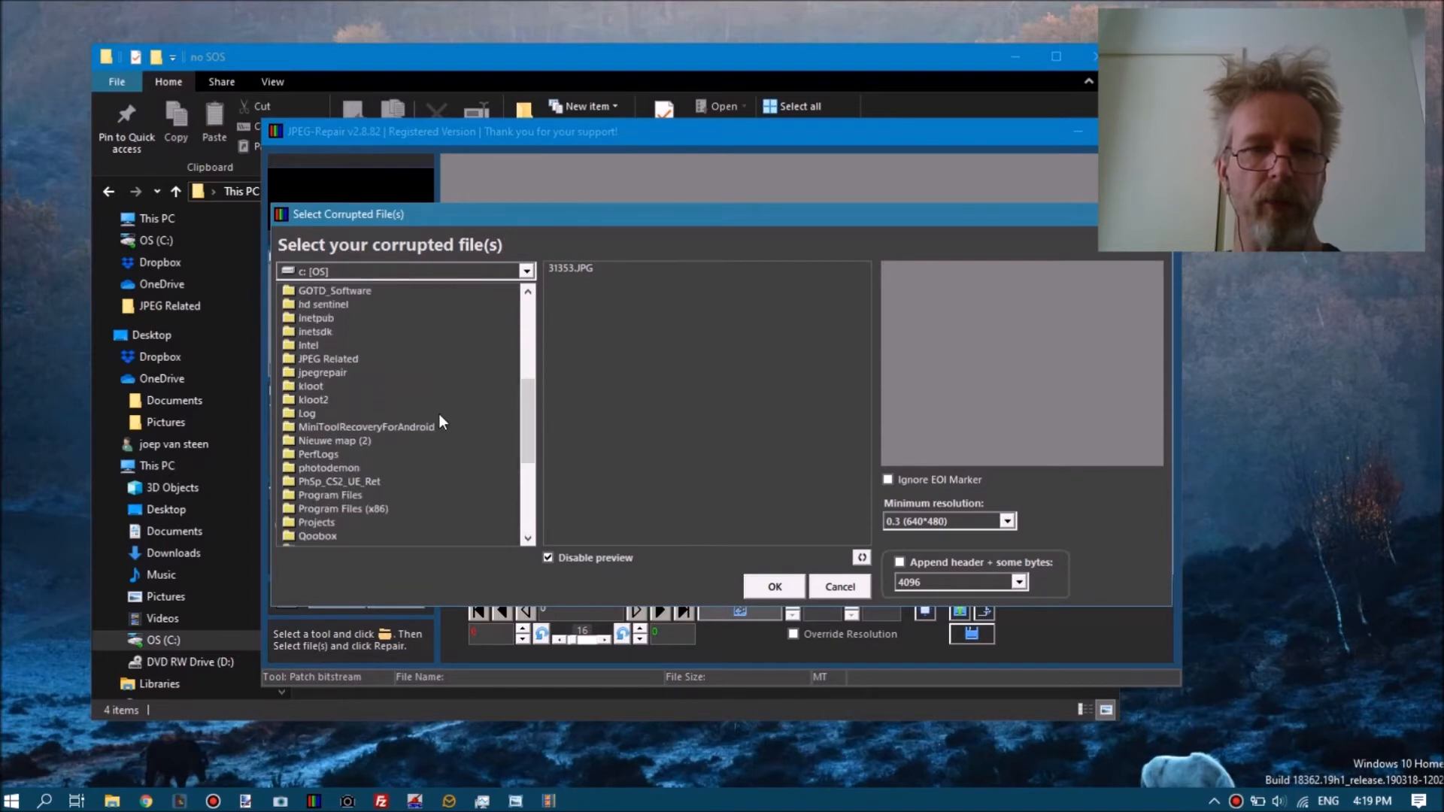
pyautogui.doubleClick(346, 366)
pyautogui.moveTo(530, 355); pyautogui.dragTo(521, 485)
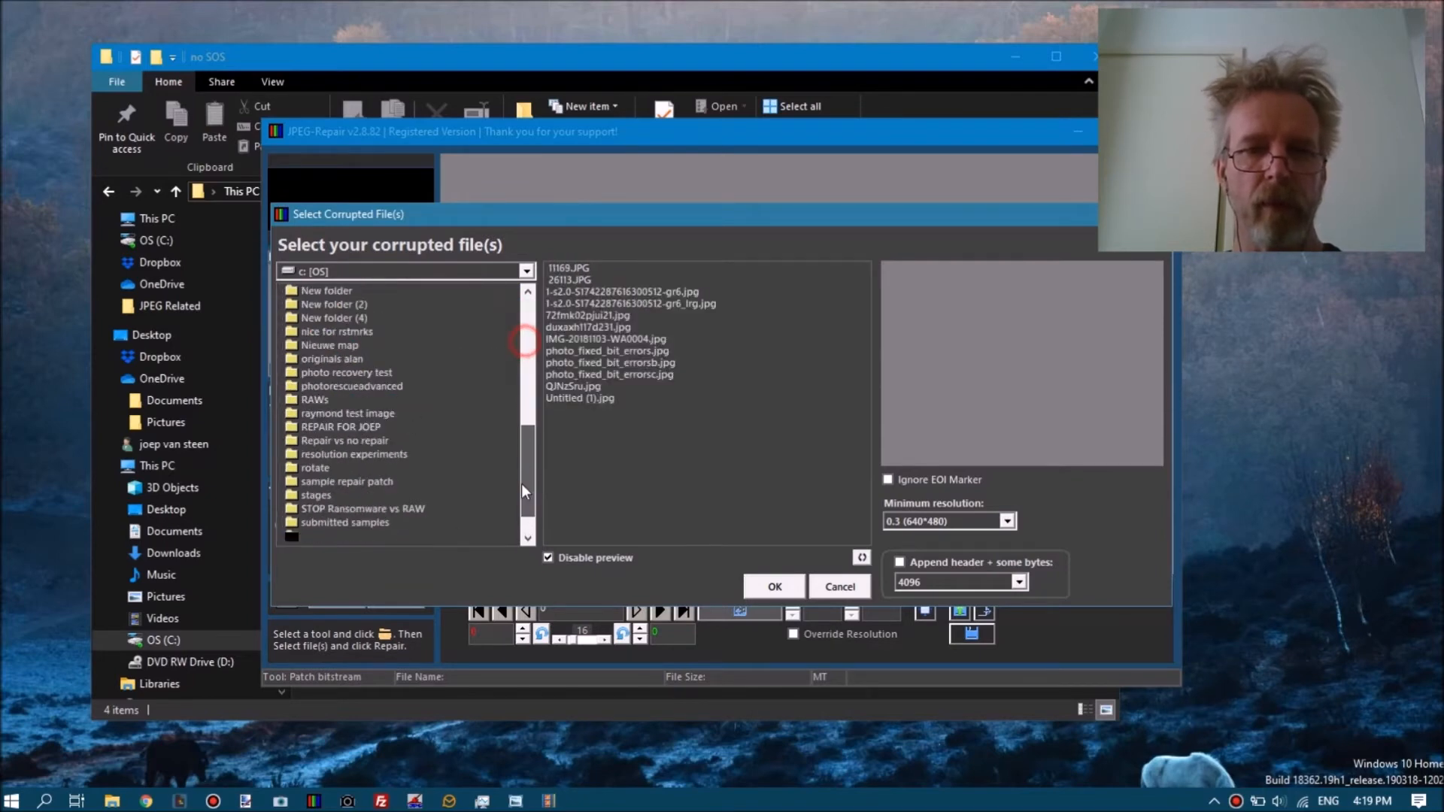
pyautogui.doubleClick(325, 521)
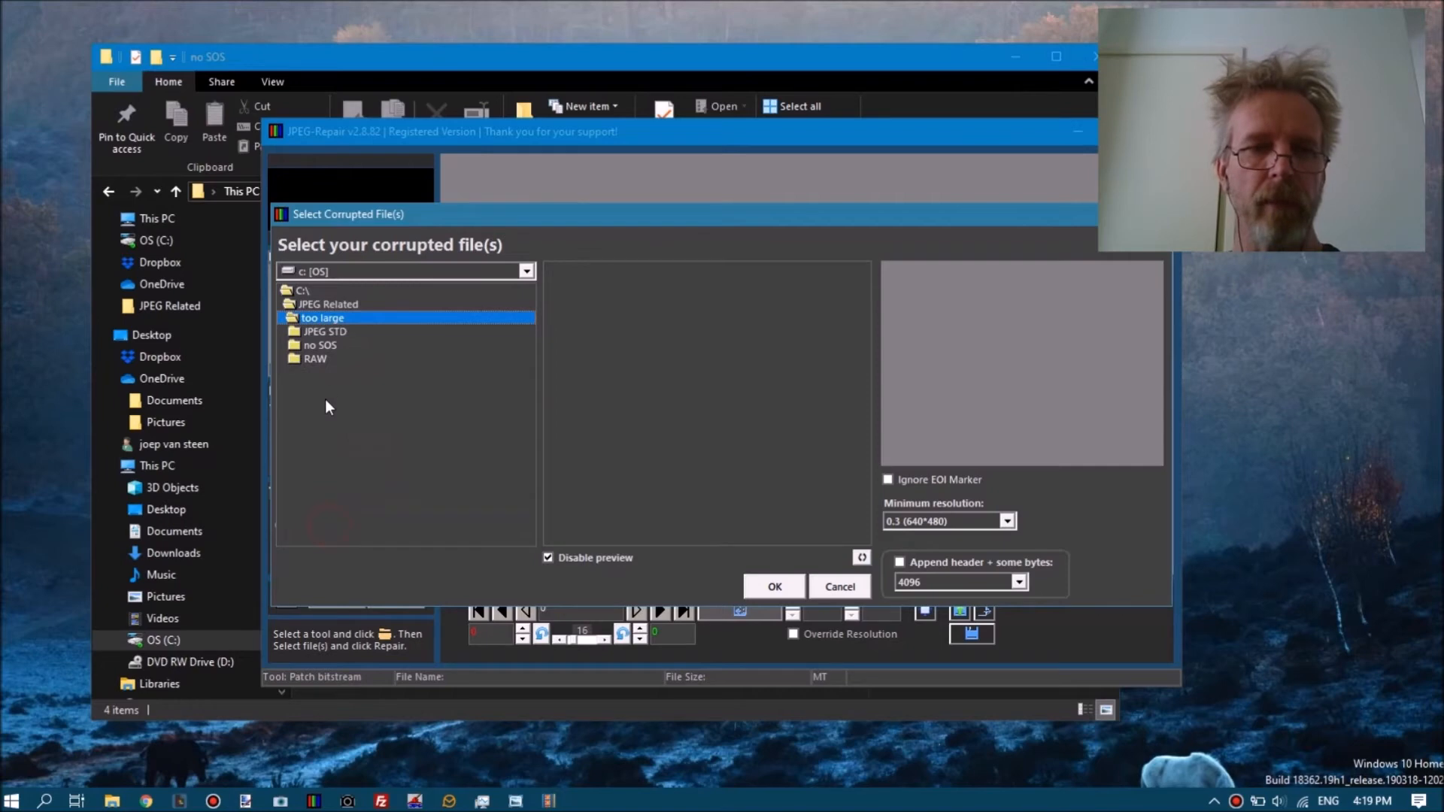
pyautogui.doubleClick(323, 345)
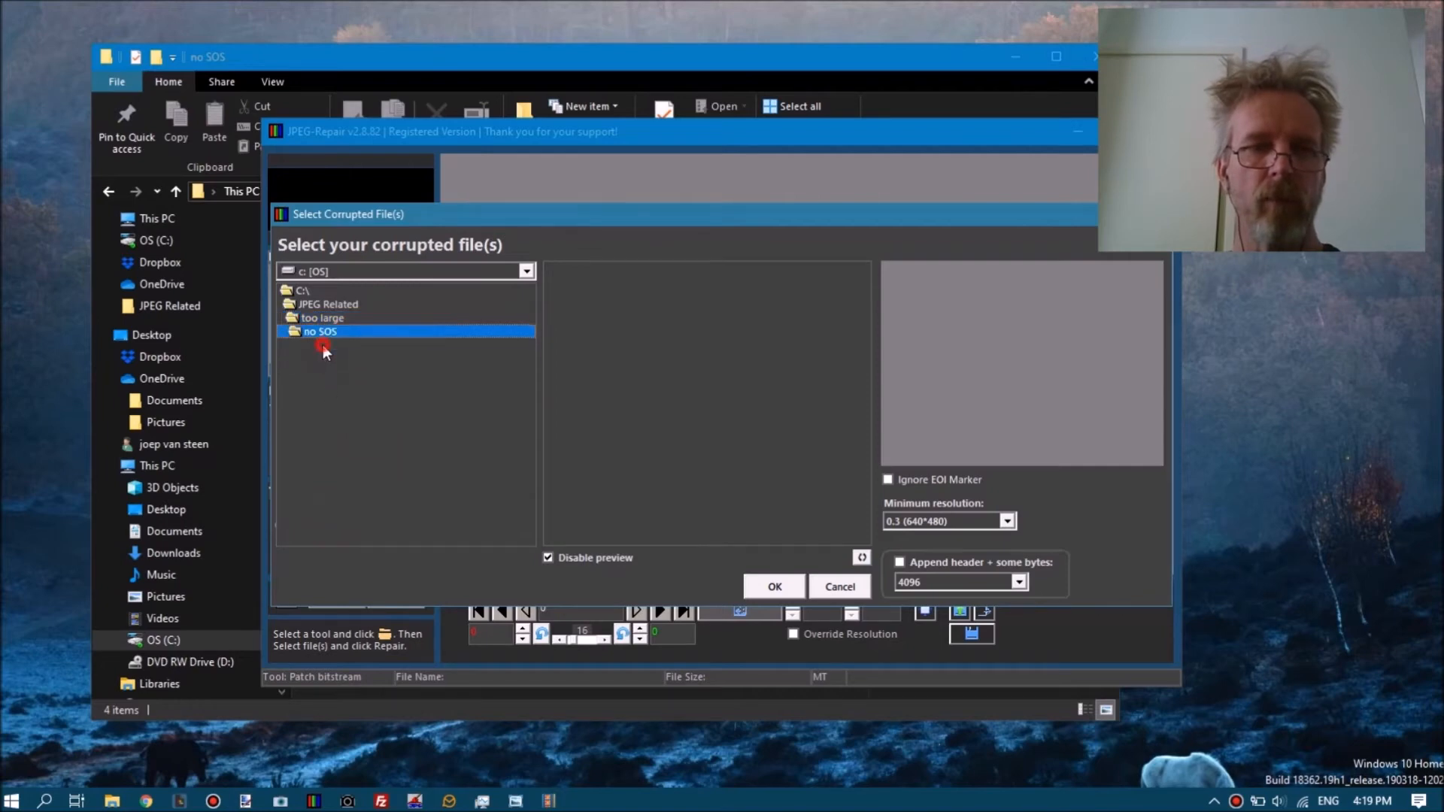
# Choose IMG_5093.JPG as the corrupted file, with the option to append the header plus 4096 bytes enabled.
pyautogui.click(583, 268)
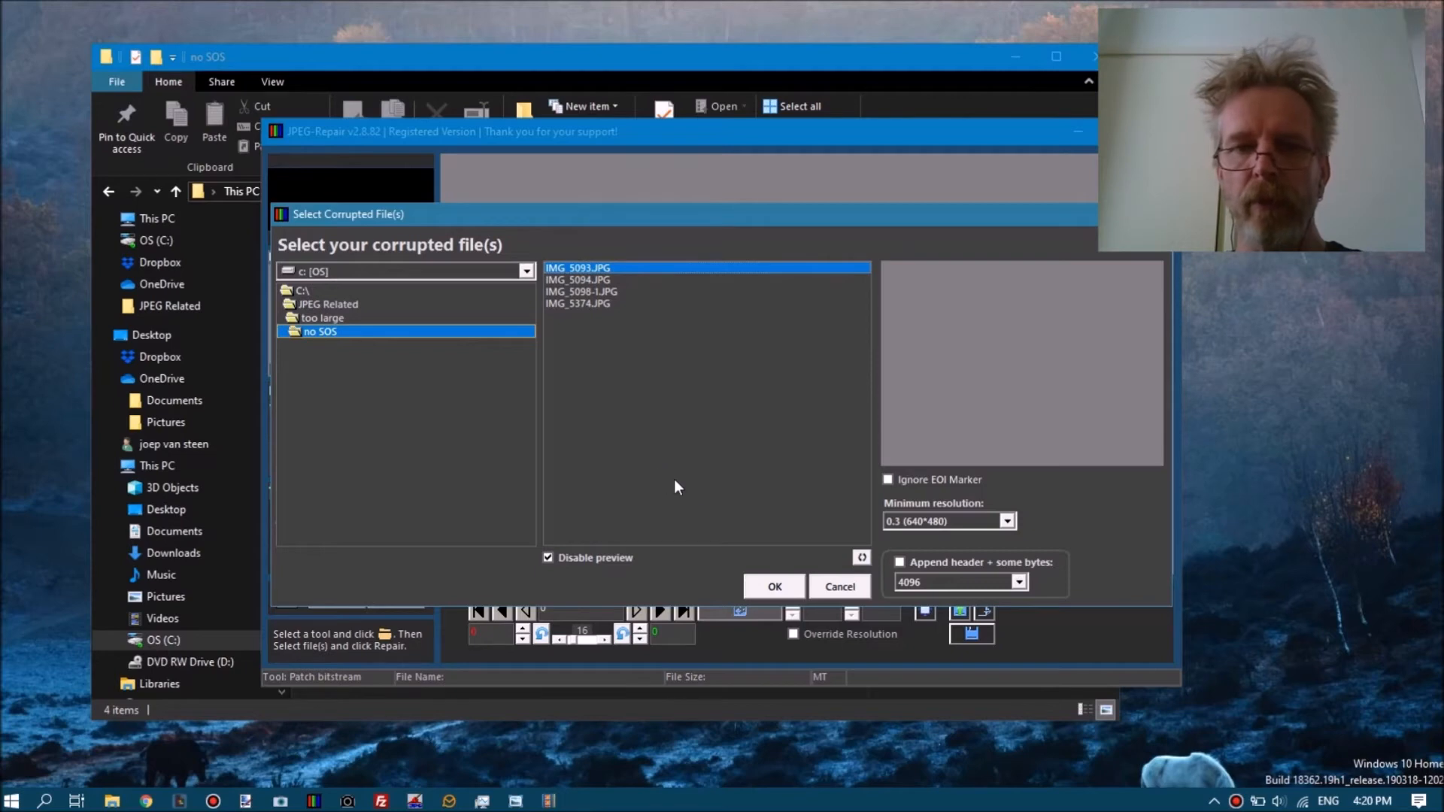
pyautogui.click(900, 562)
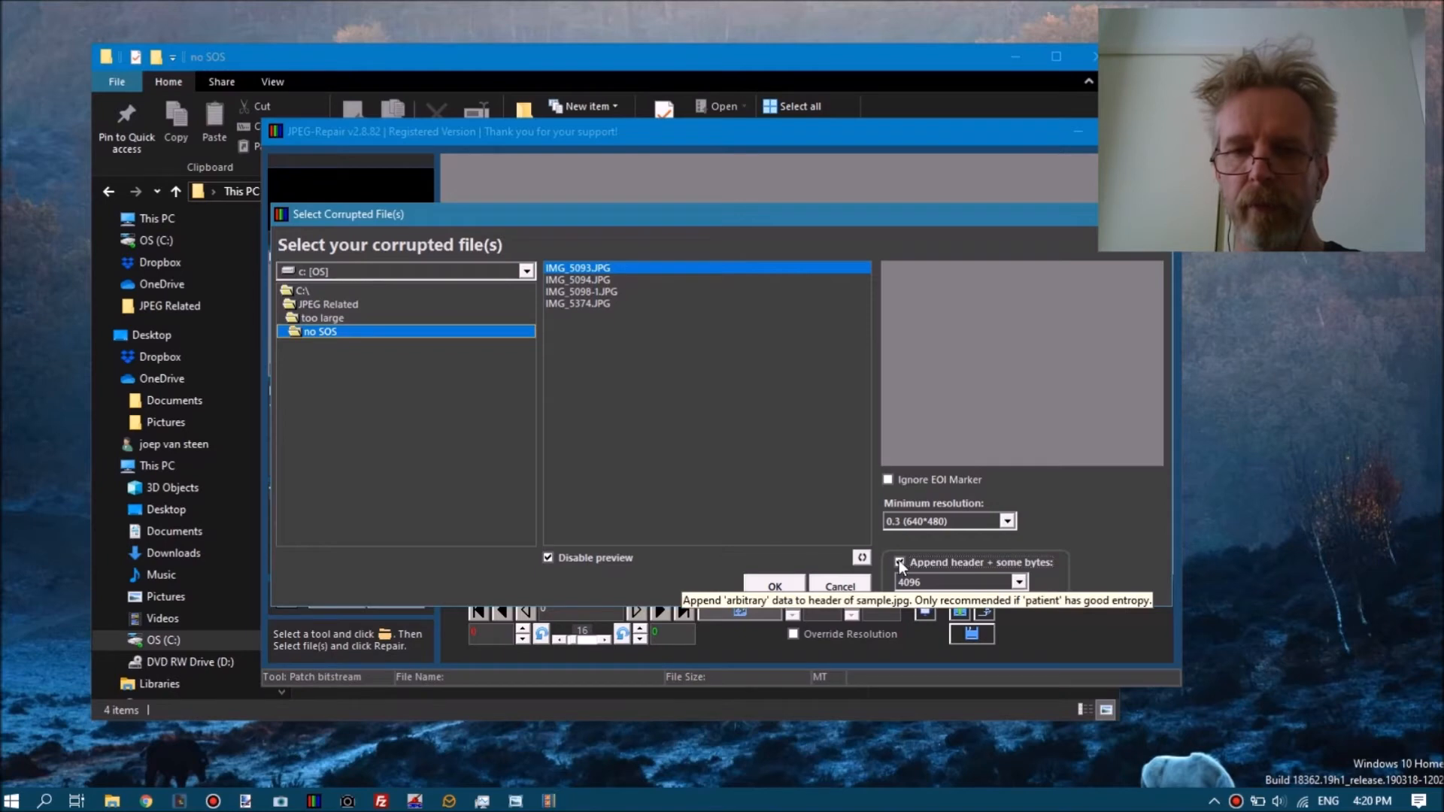
pyautogui.click(767, 591)
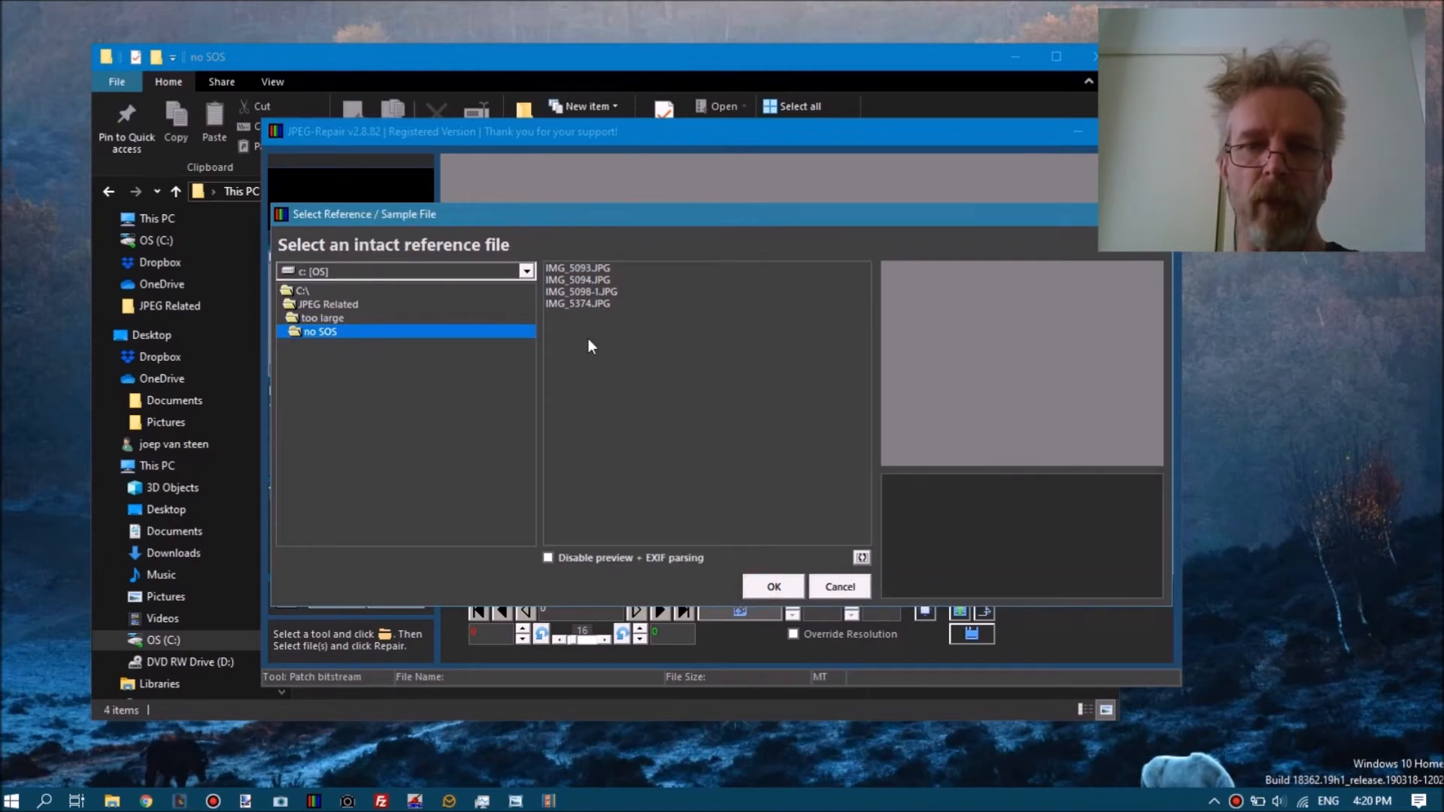
# Choose IMG_5374.JPG as the intact reference file, run the patch repair and dismiss the decoder instructions.
pyautogui.click(585, 305)
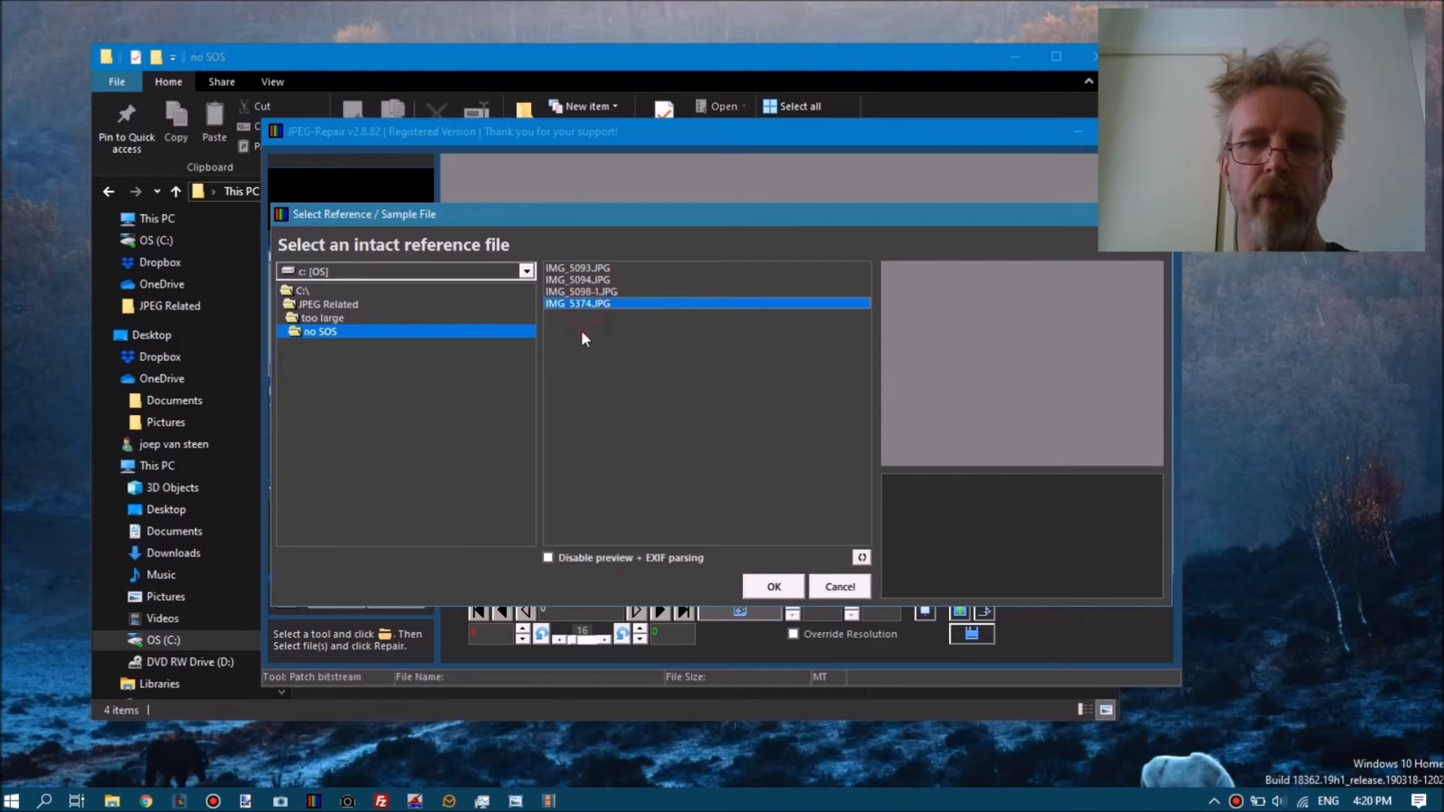
pyautogui.click(764, 588)
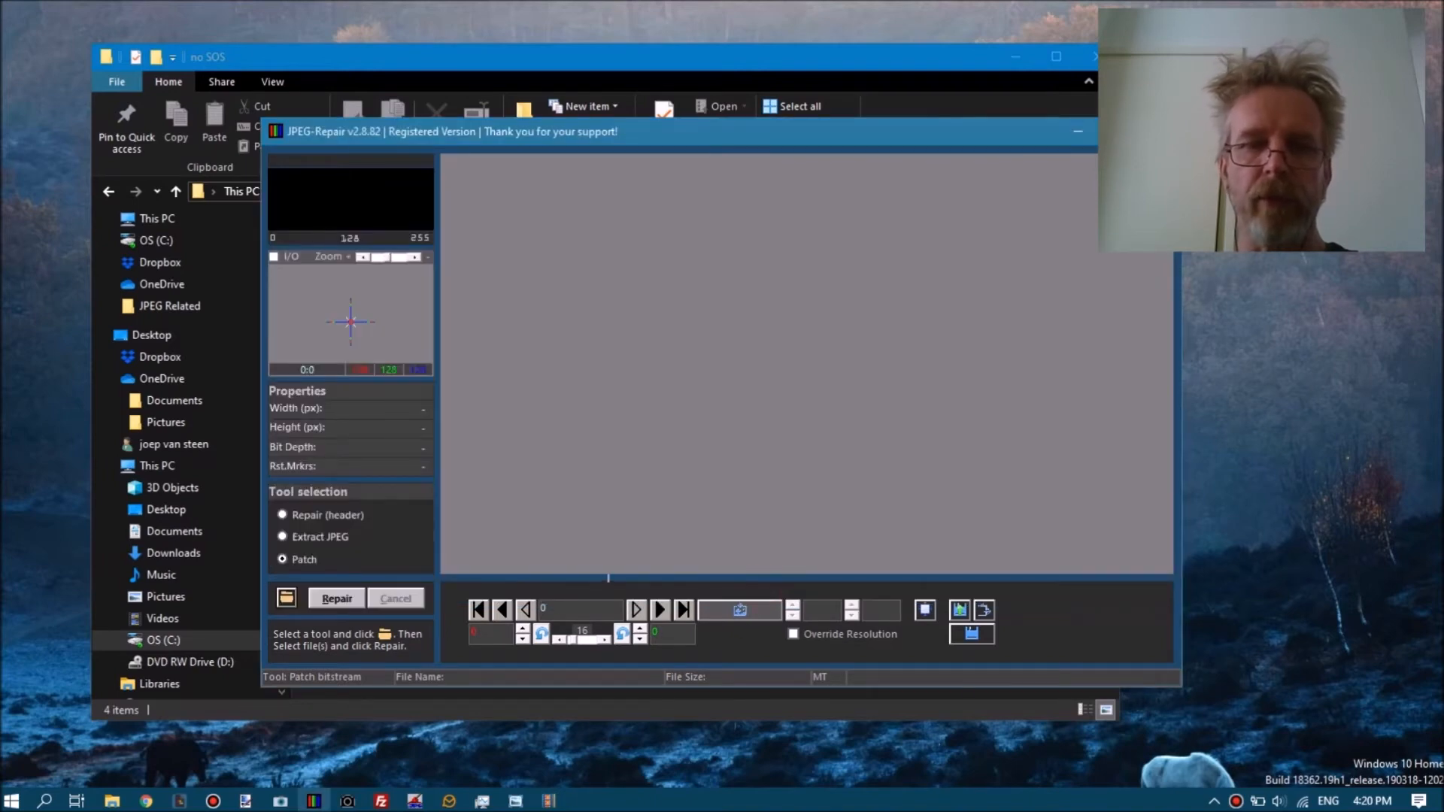
pyautogui.click(337, 599)
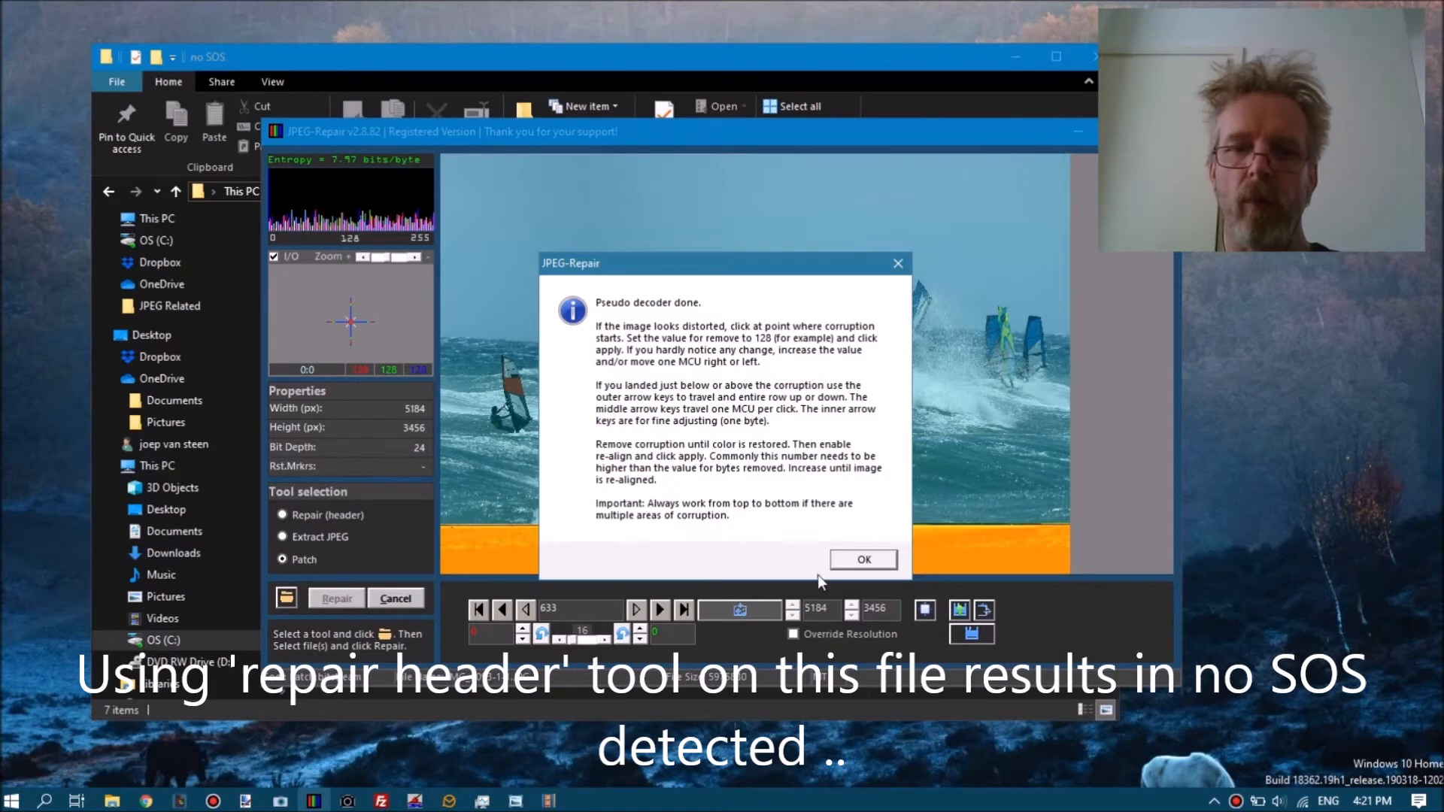
pyautogui.click(865, 565)
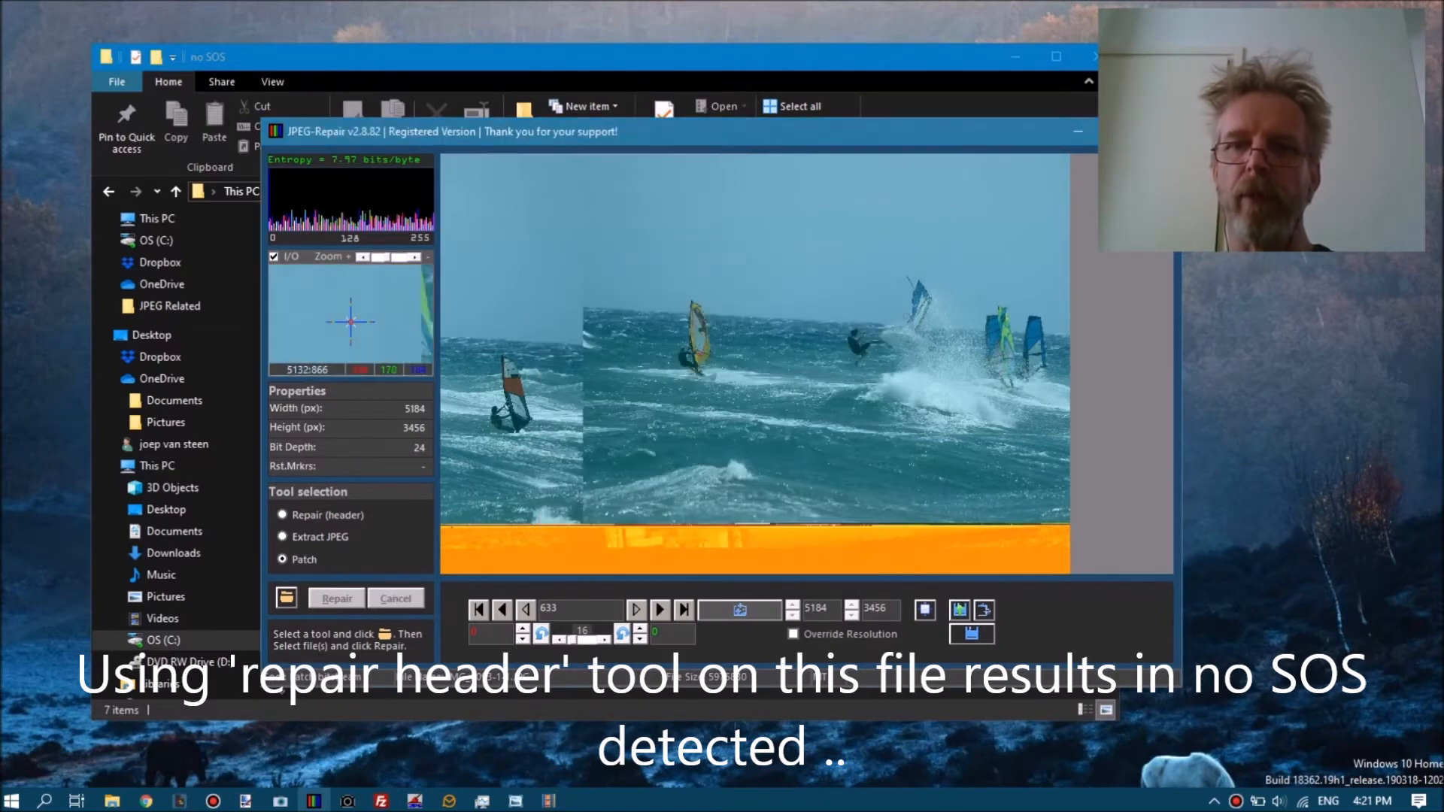
# Maximize JPEG-Repair and set the patch position to 1426 near the upper edge of the image.
pyautogui.click(1116, 132)
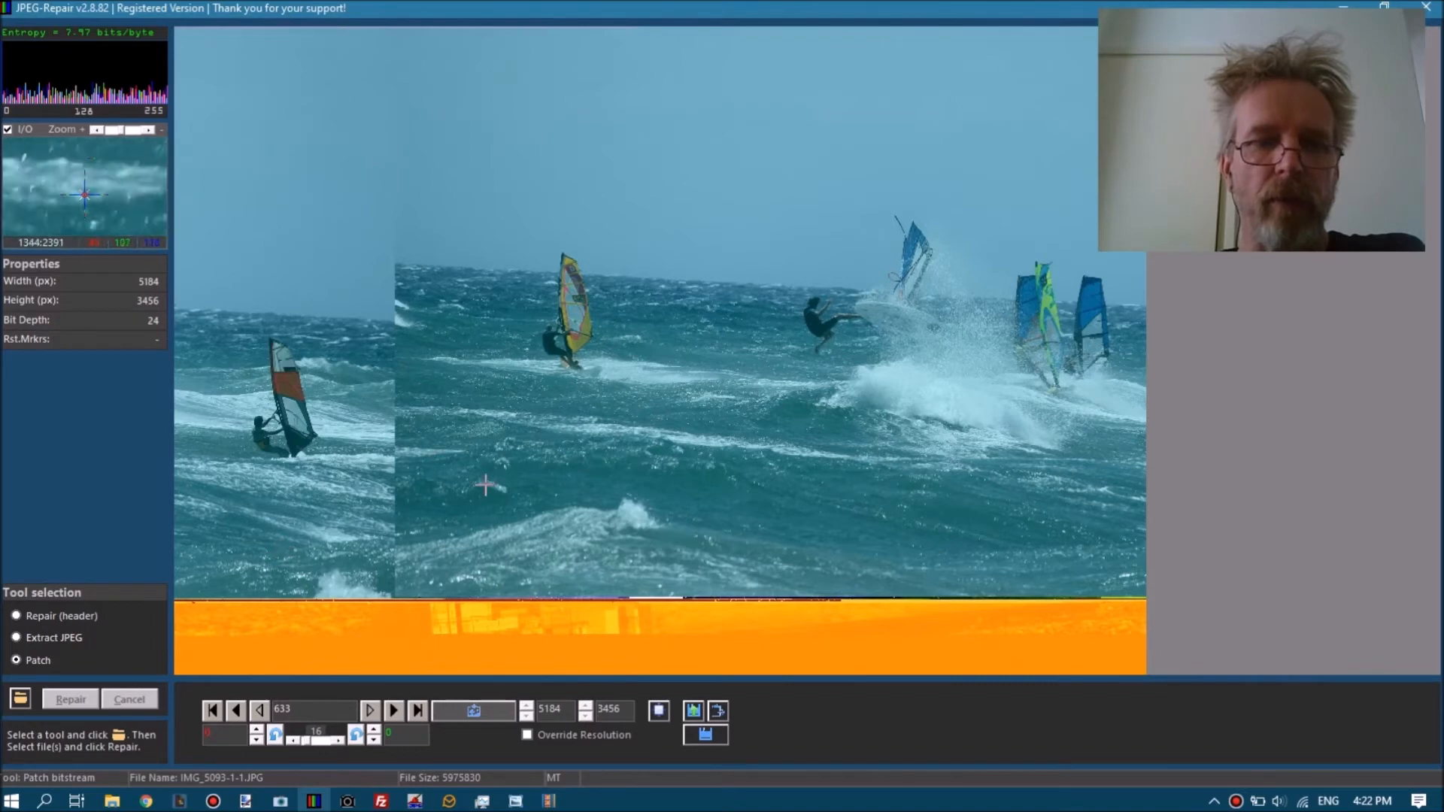
pyautogui.click(260, 29)
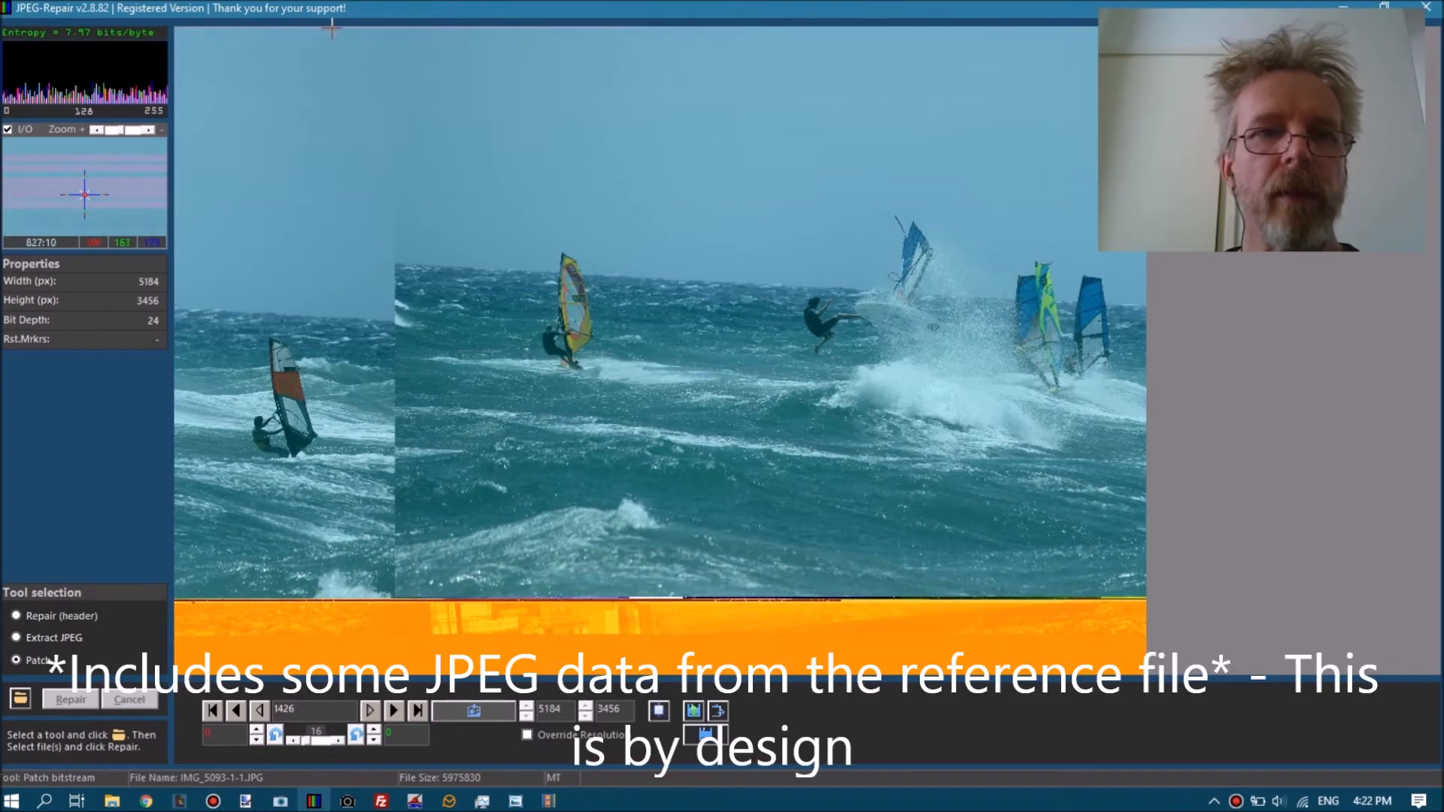
pyautogui.click(618, 40)
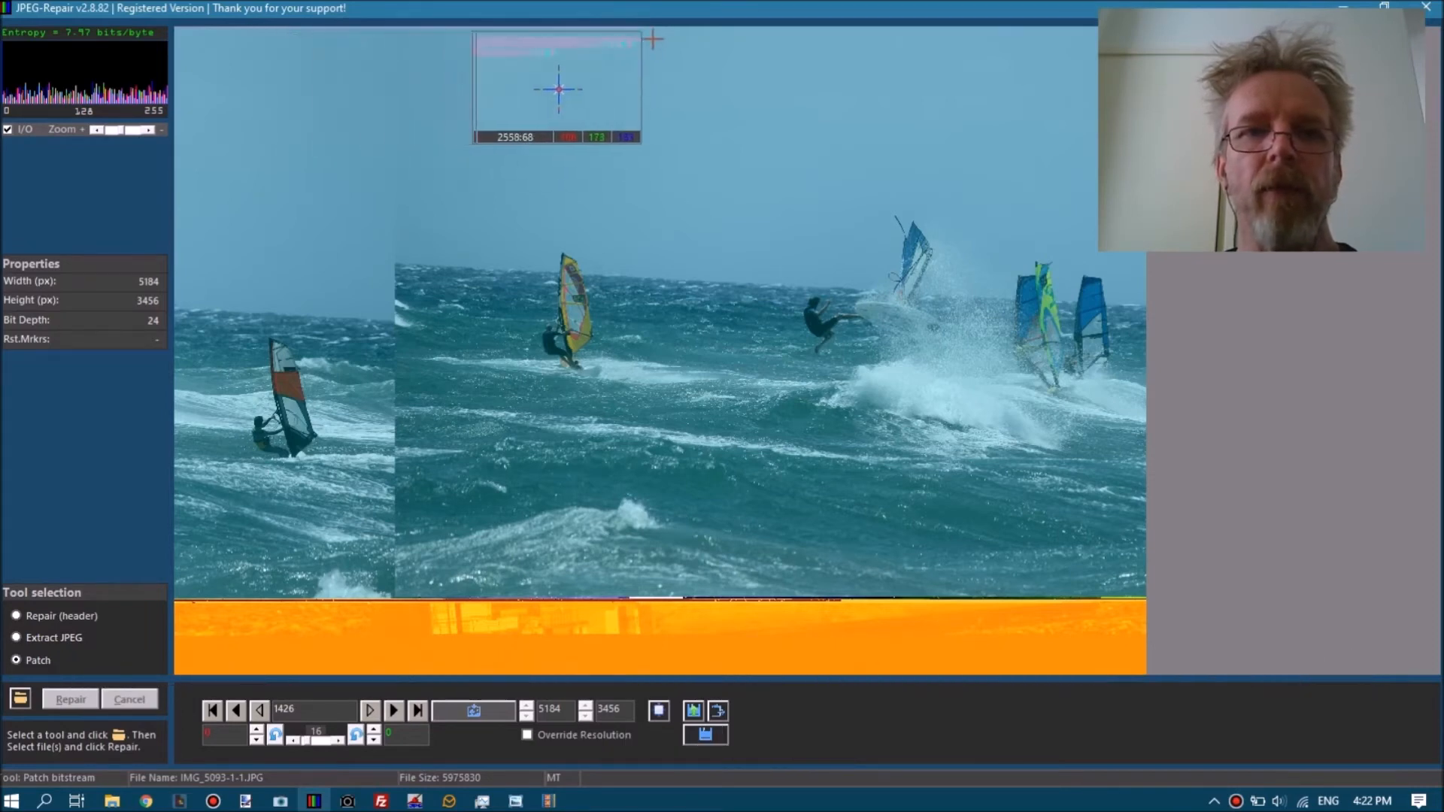
pyautogui.rightClick(637, 42)
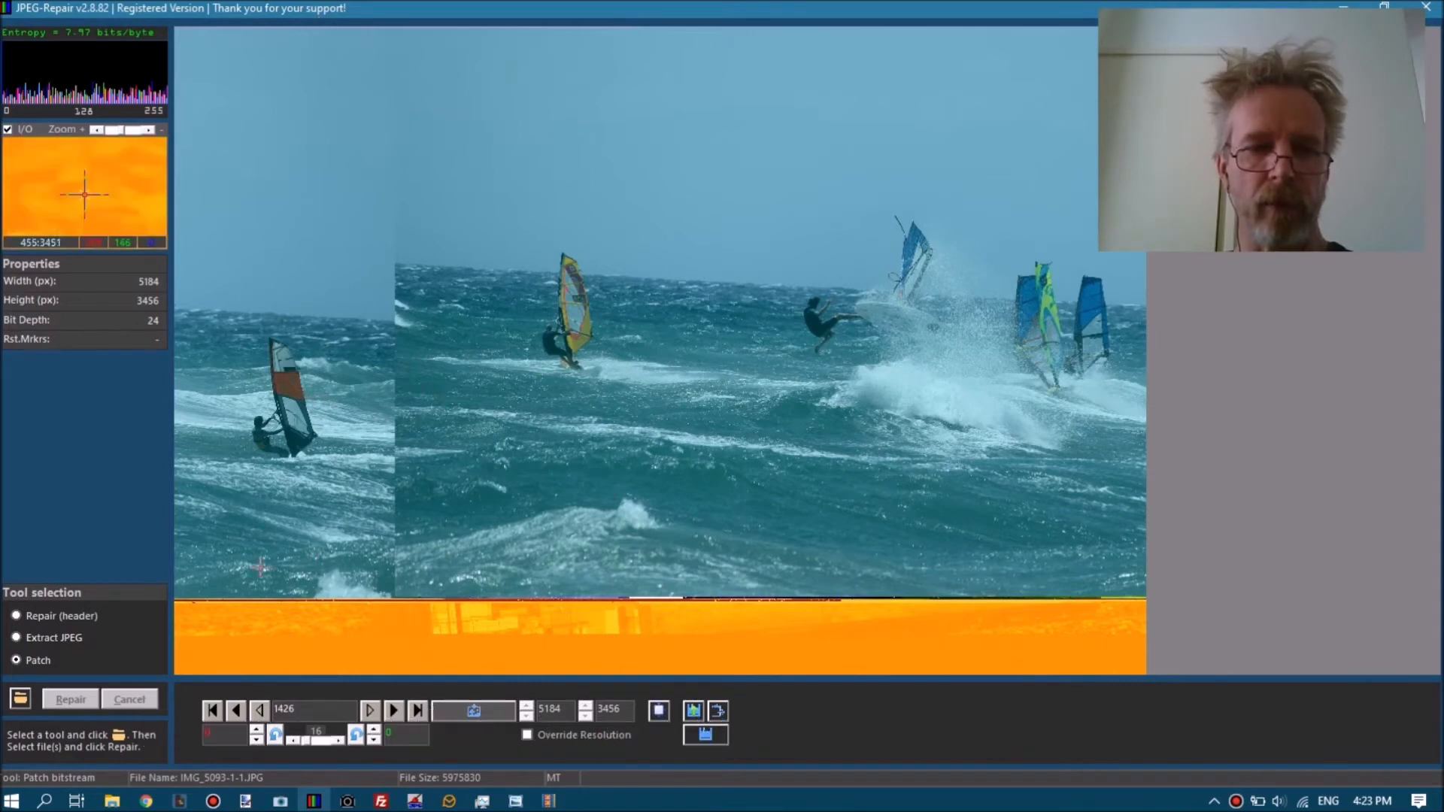
# Increase the number of bytes removed at the patch position, reapplying the patch until the image's natural colours are restored.
pyautogui.click(258, 730)
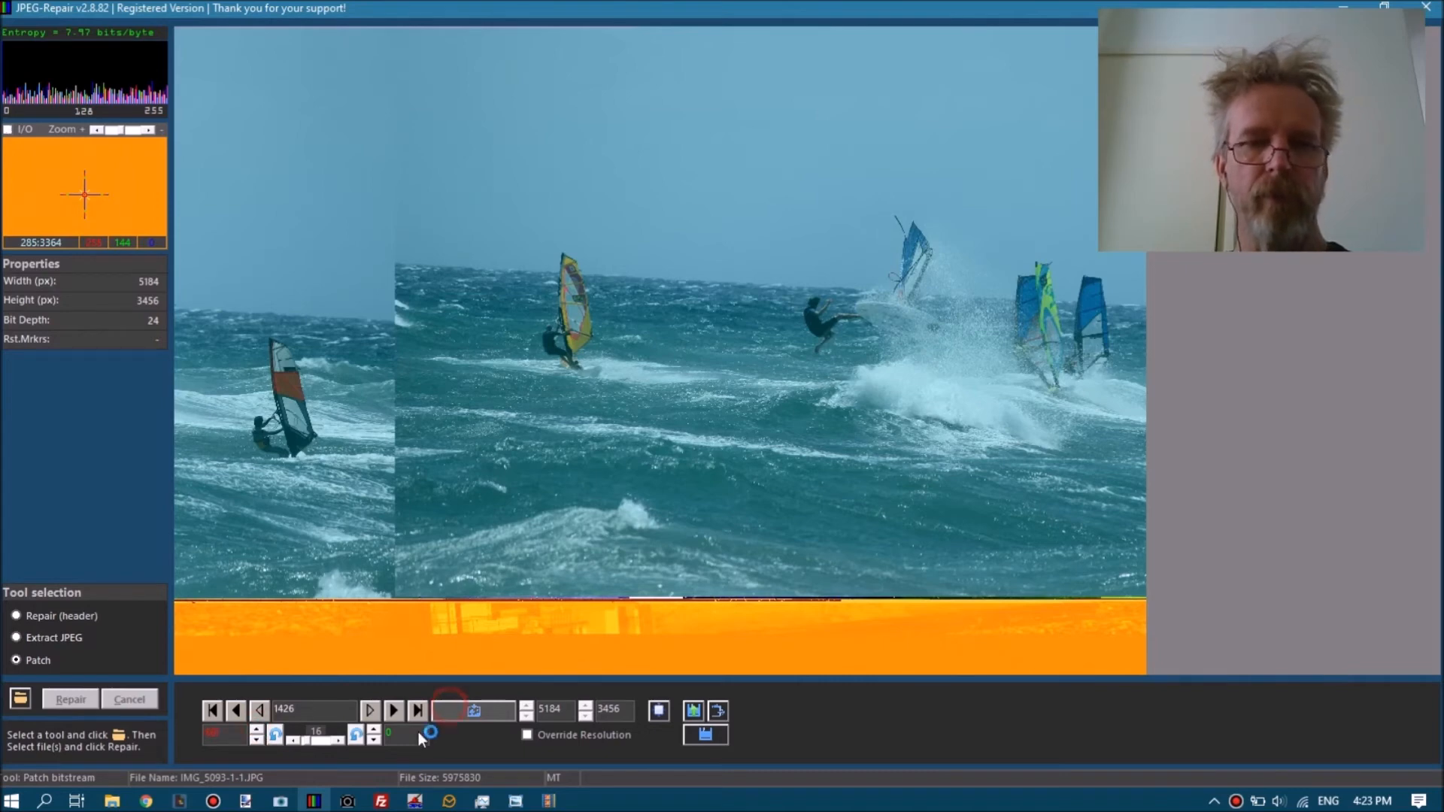
pyautogui.click(258, 731)
pyautogui.click(258, 731)
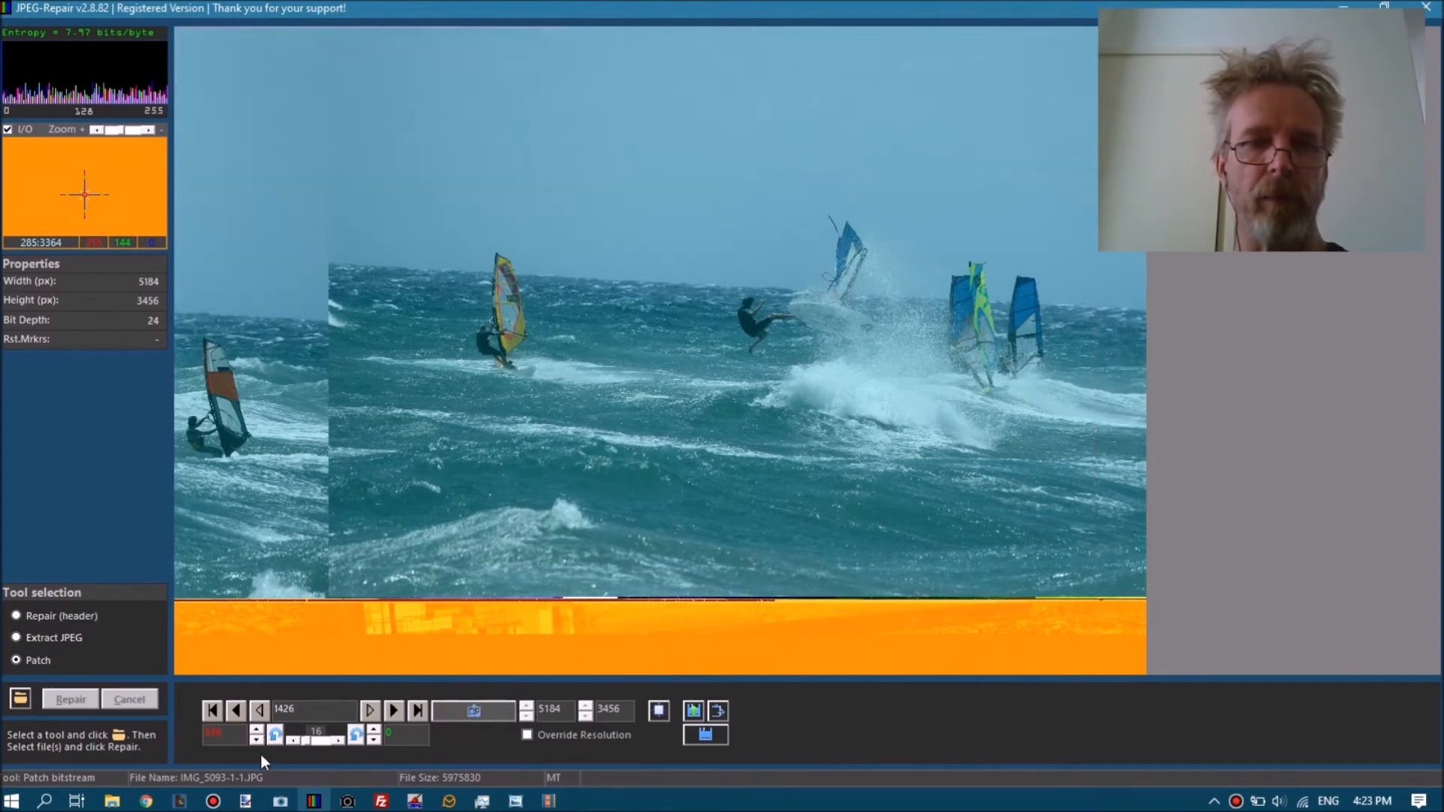
pyautogui.click(257, 733)
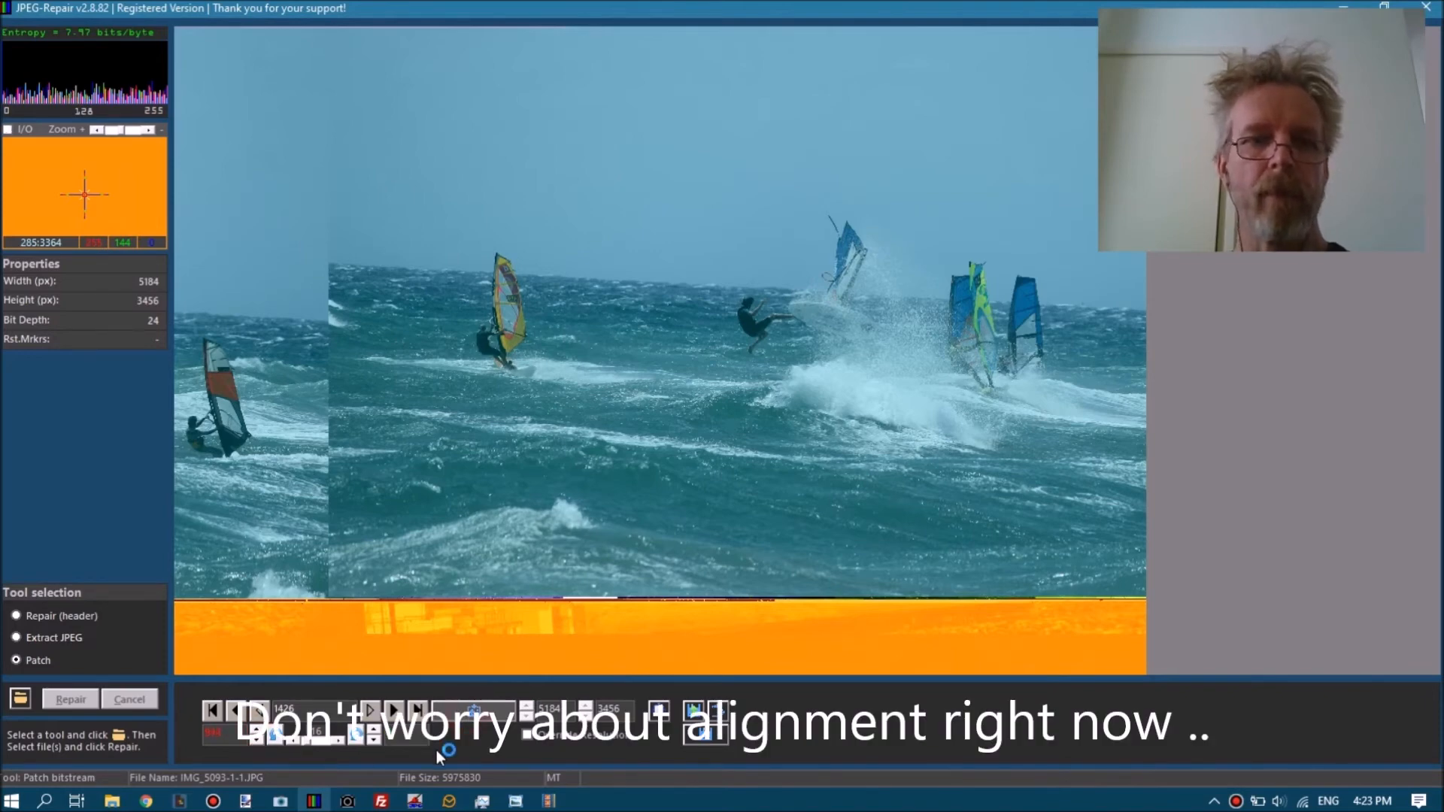
pyautogui.click(258, 735)
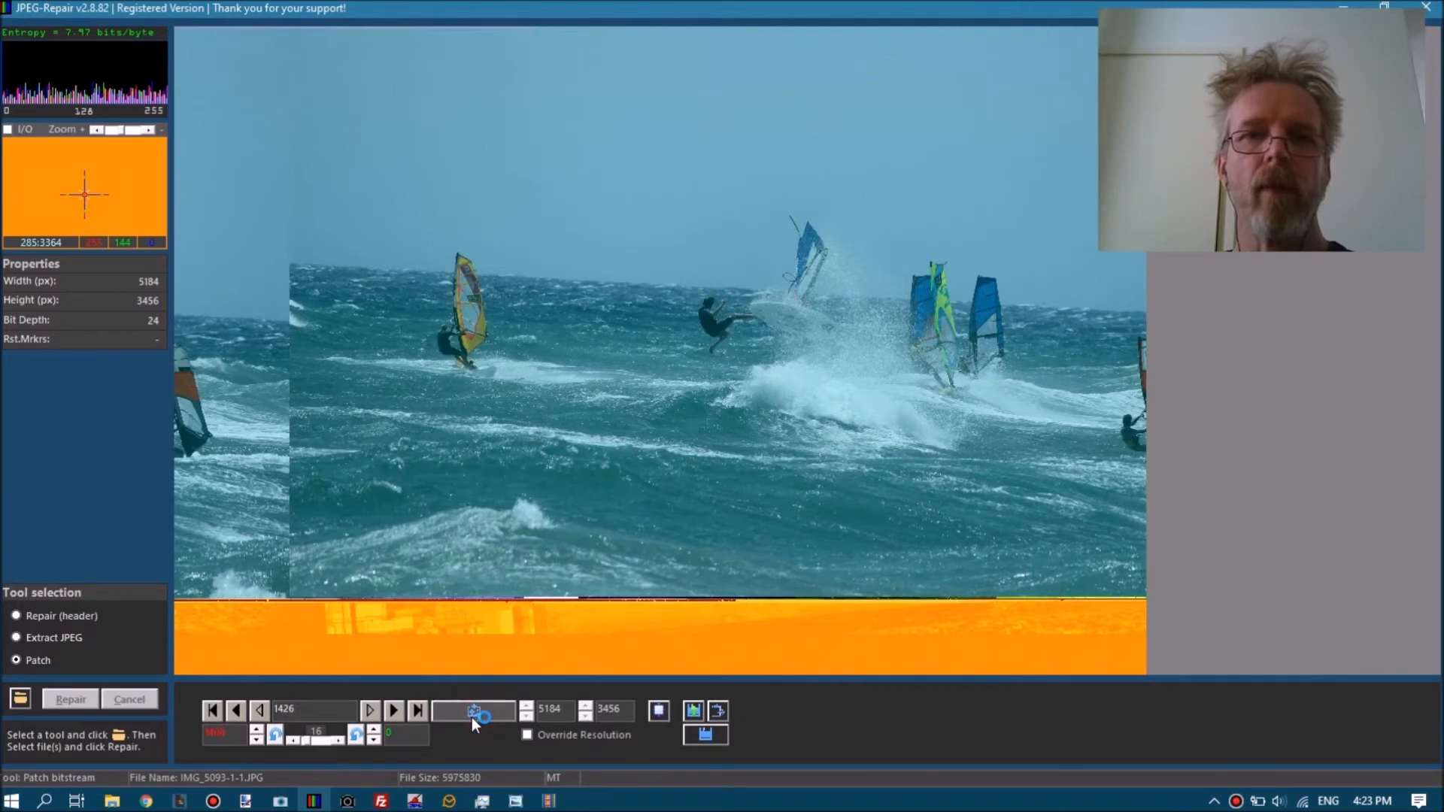
pyautogui.click(257, 731)
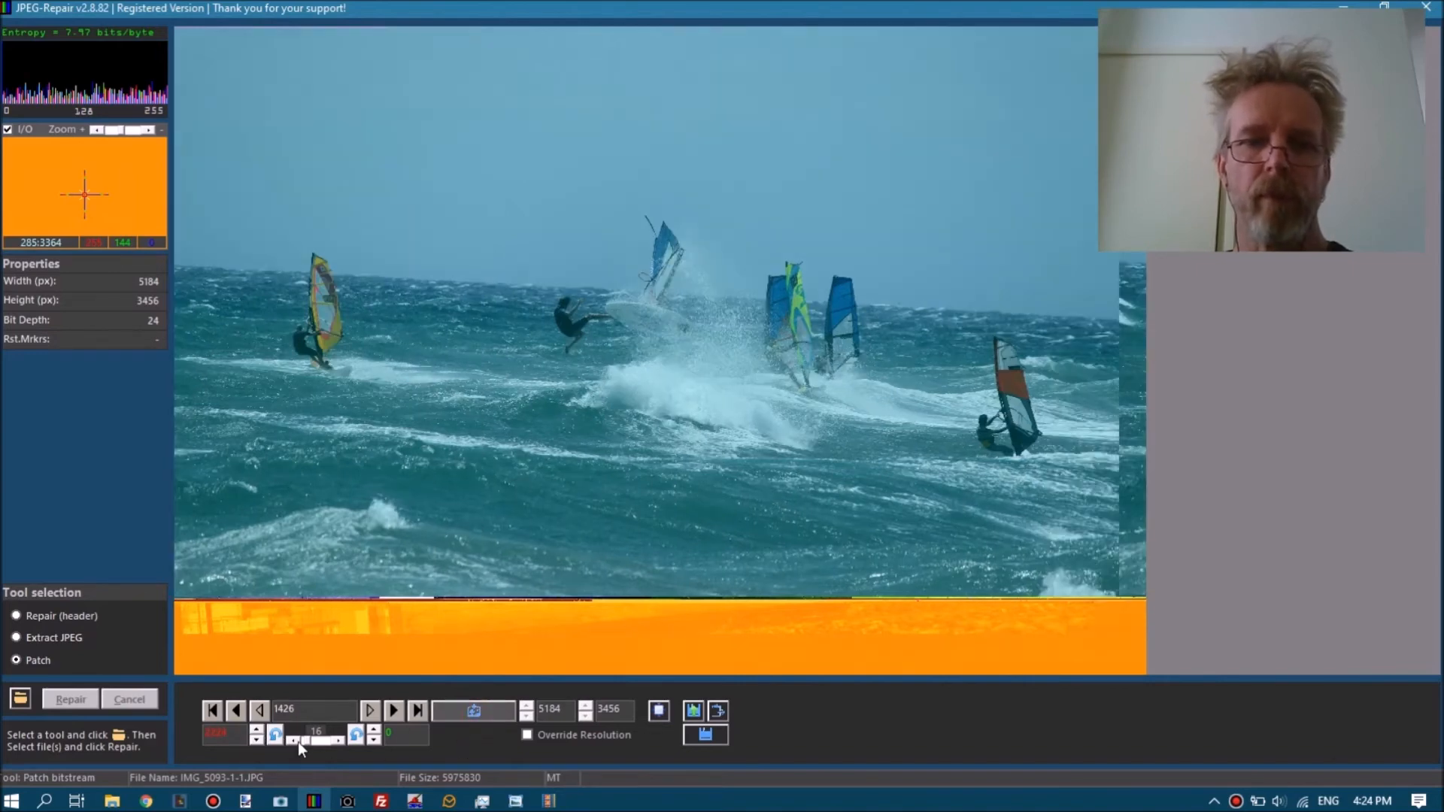
pyautogui.click(257, 730)
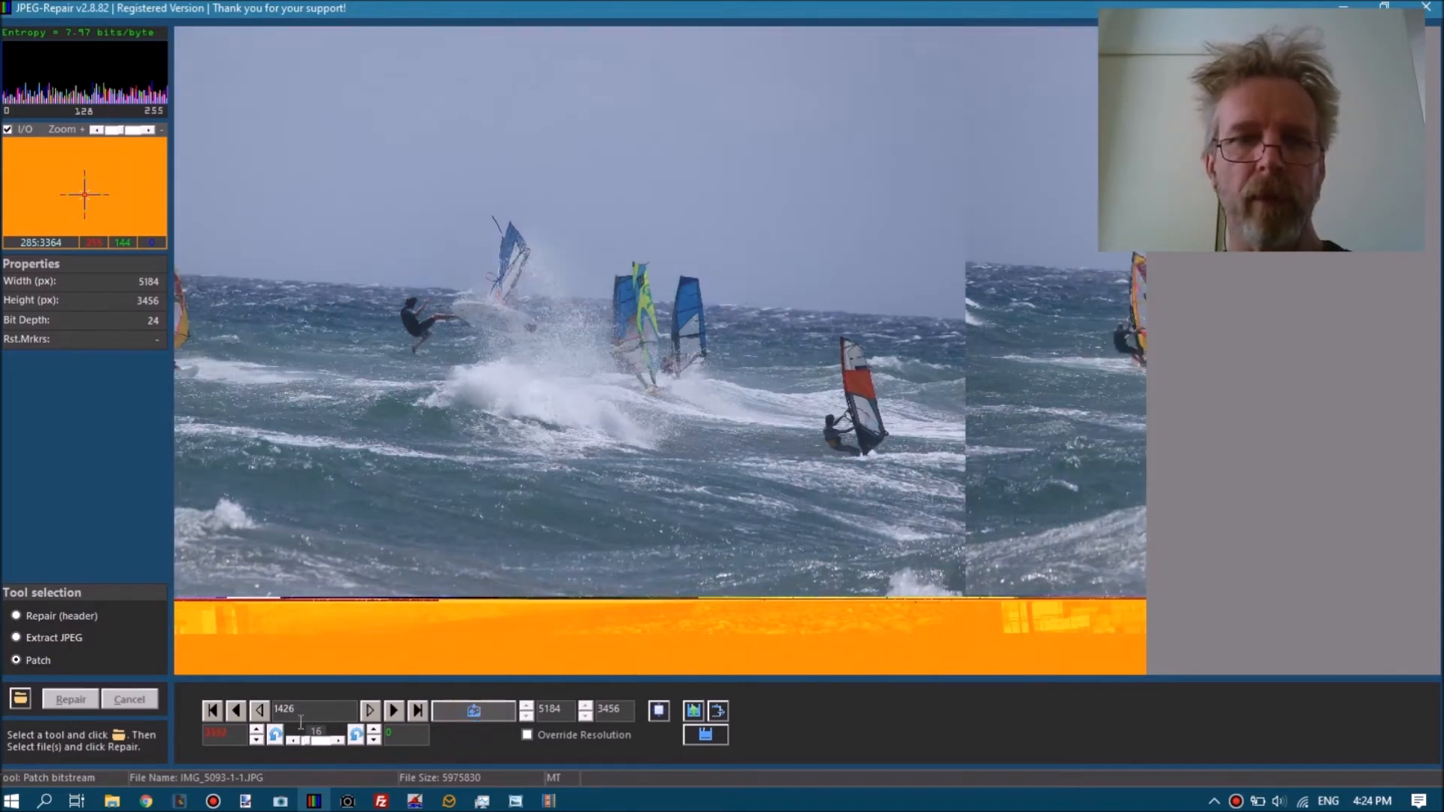
pyautogui.click(258, 729)
pyautogui.click(257, 730)
pyautogui.click(258, 730)
pyautogui.click(453, 708)
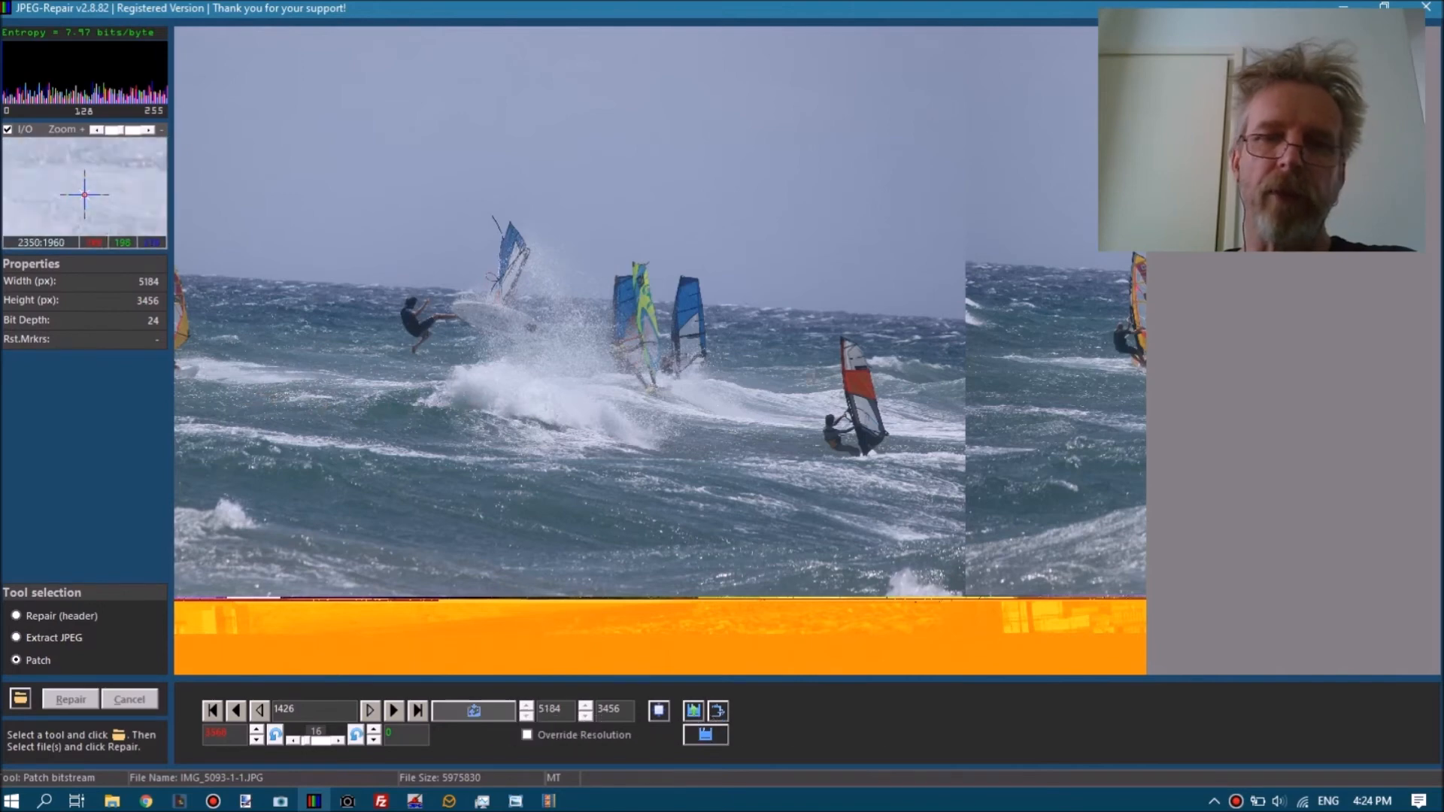
# Raise the re-align value in stages to 2976, applying it to shift the image horizontally into alignment.
pyautogui.click(374, 729)
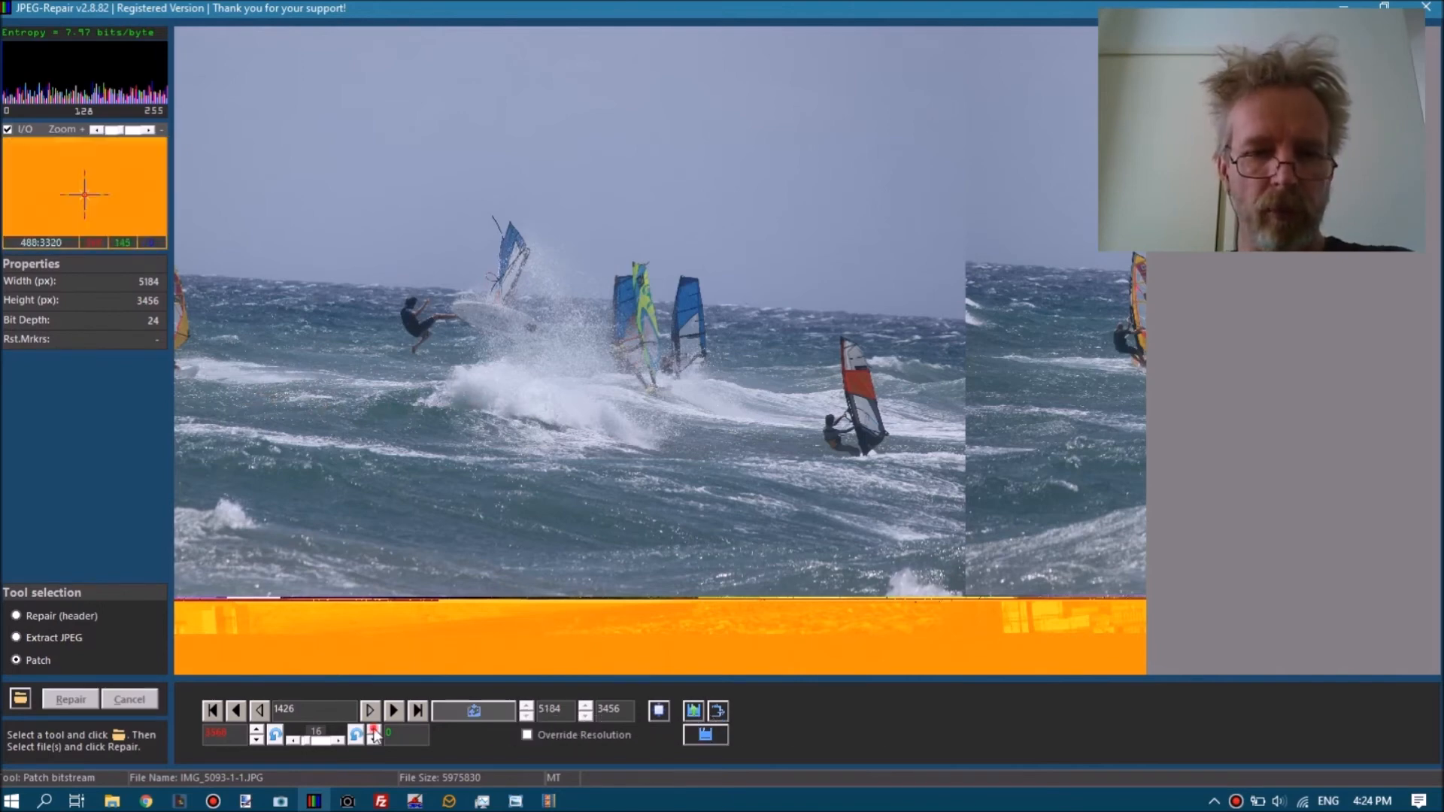
pyautogui.click(500, 710)
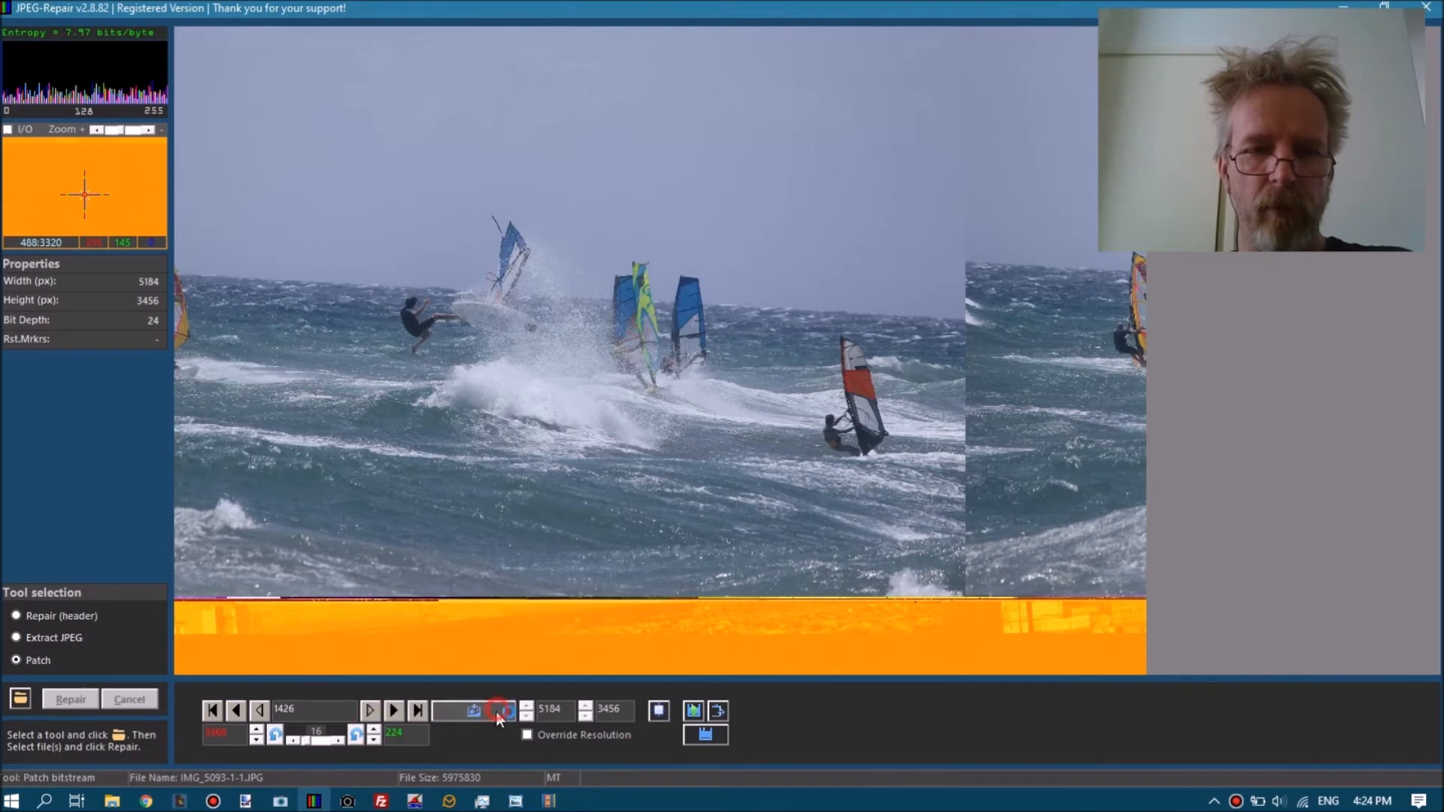
pyautogui.click(374, 730)
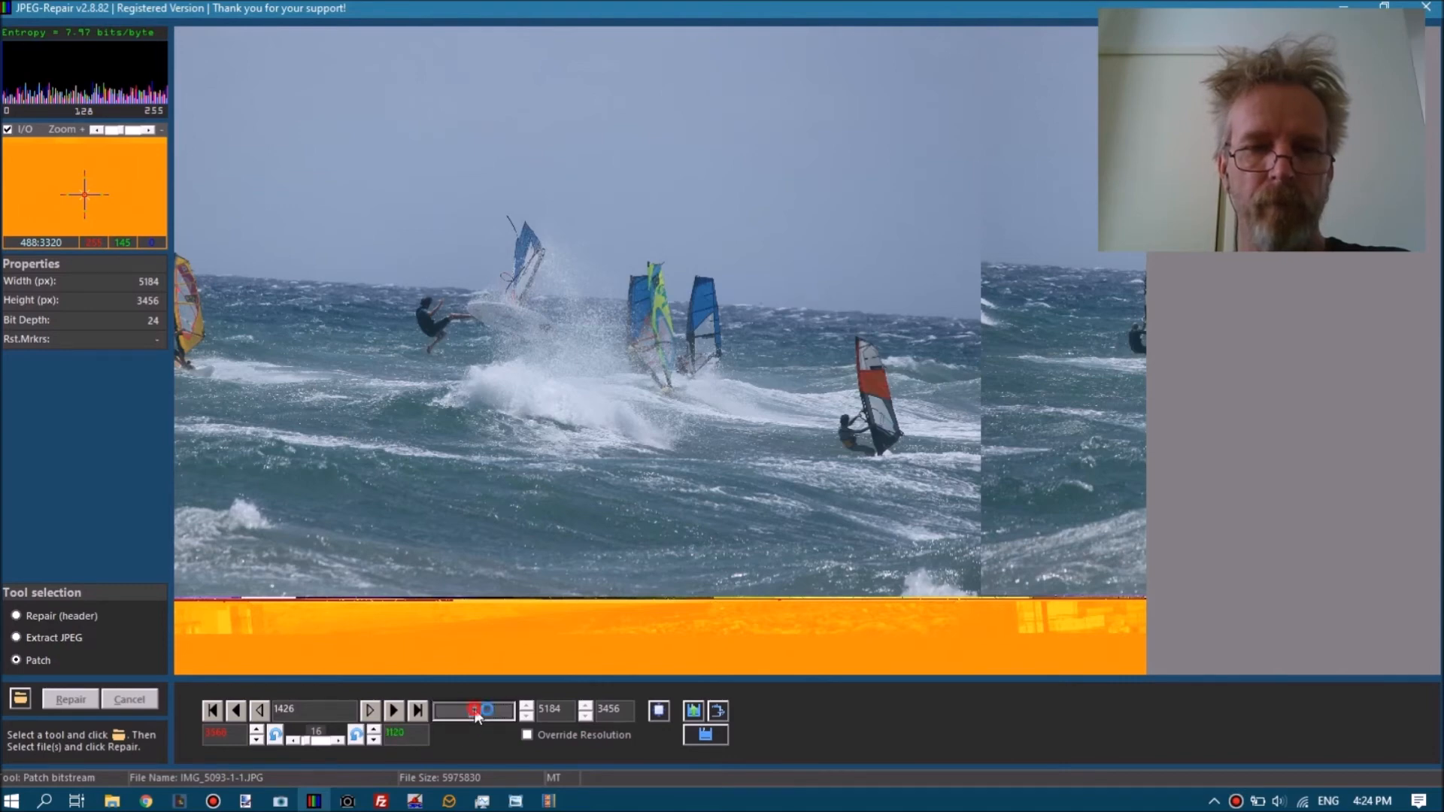
pyautogui.click(378, 731)
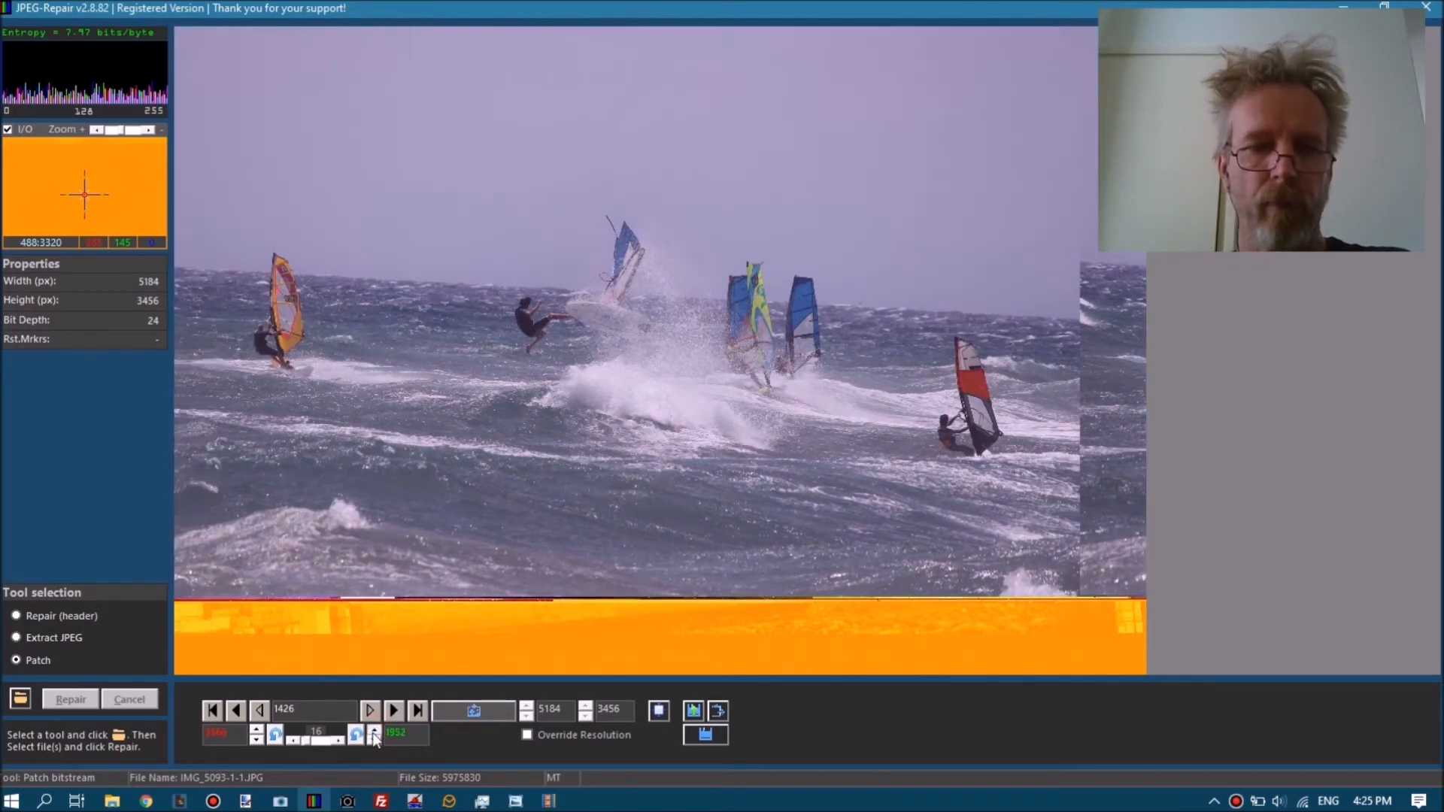
pyautogui.click(374, 731)
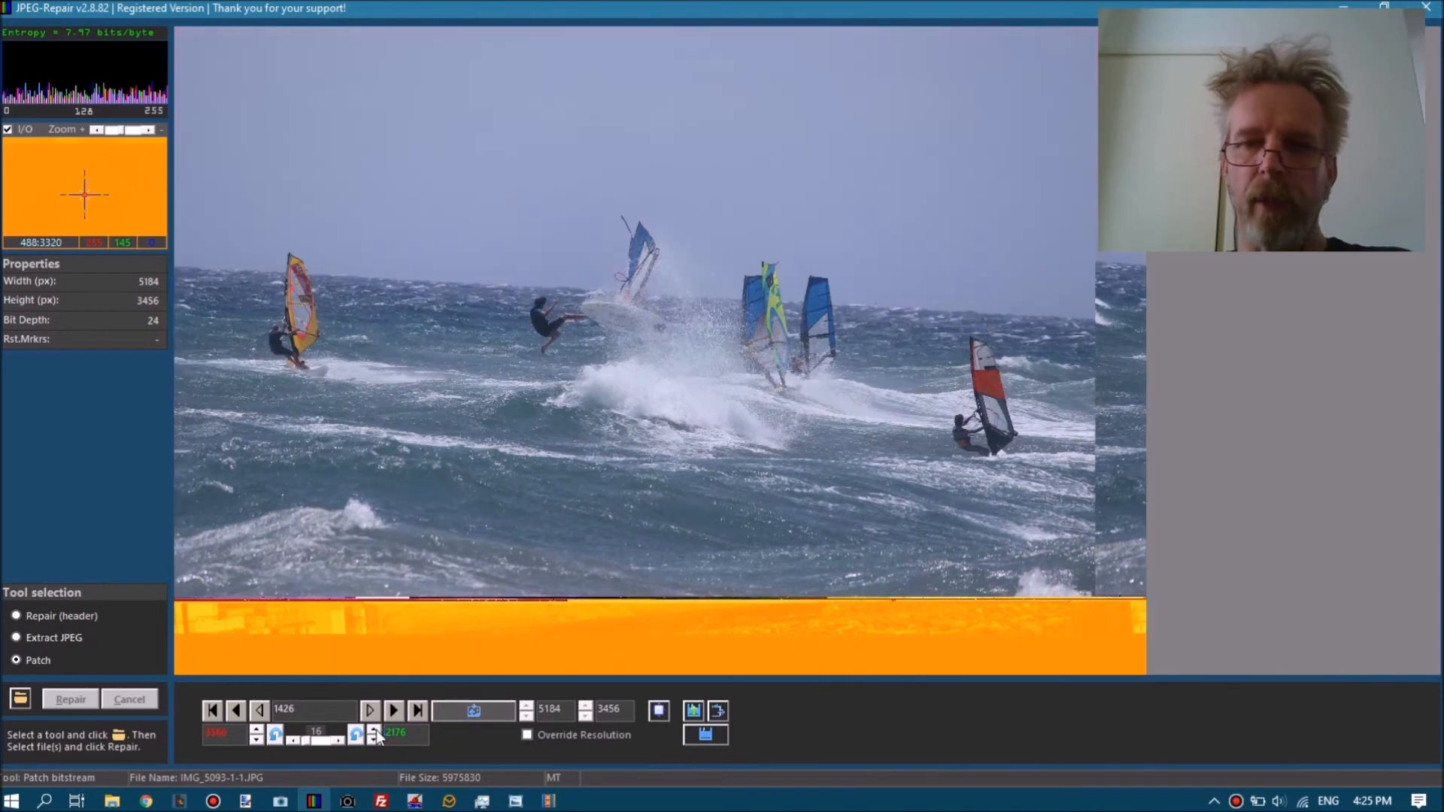
pyautogui.click(376, 731)
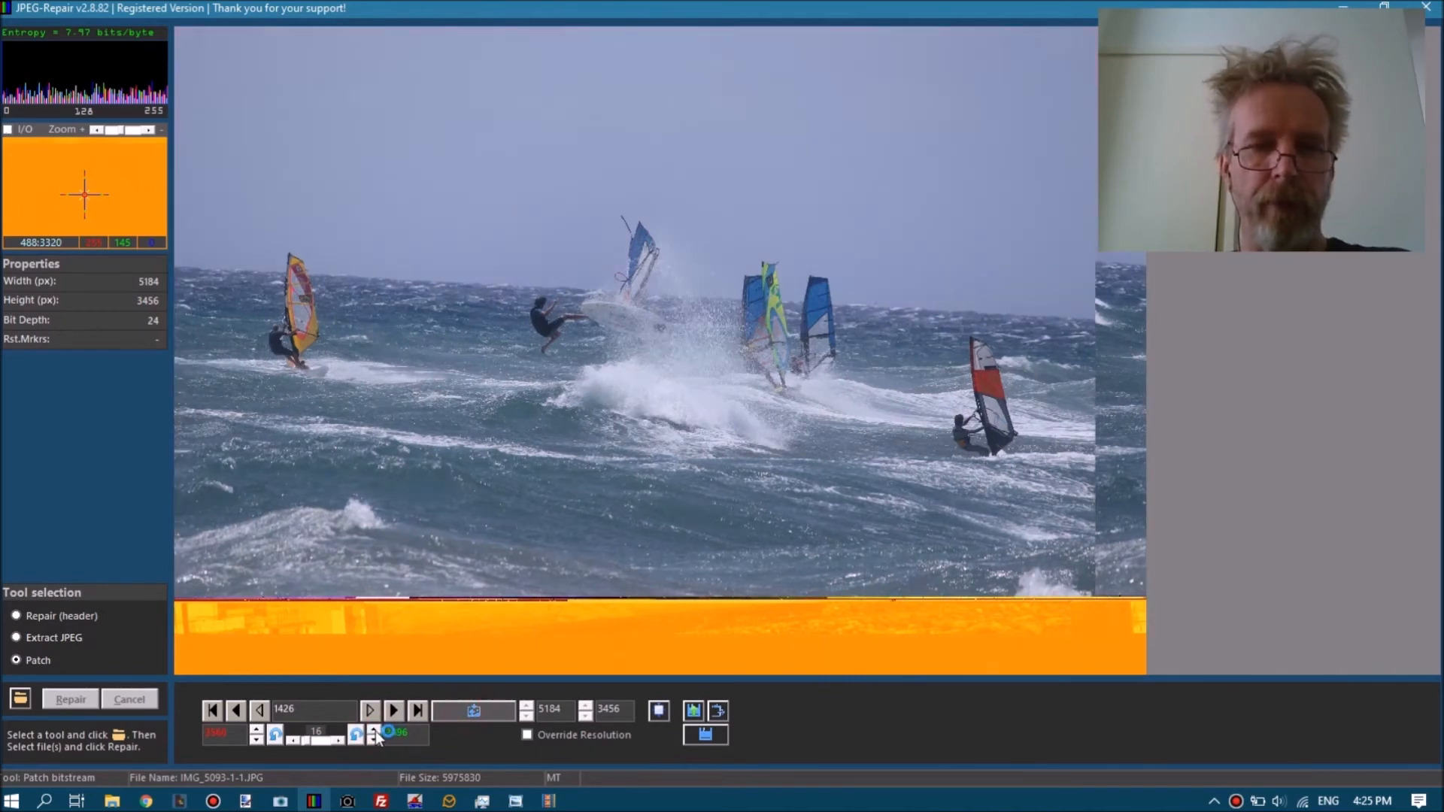
pyautogui.click(374, 731)
pyautogui.click(375, 731)
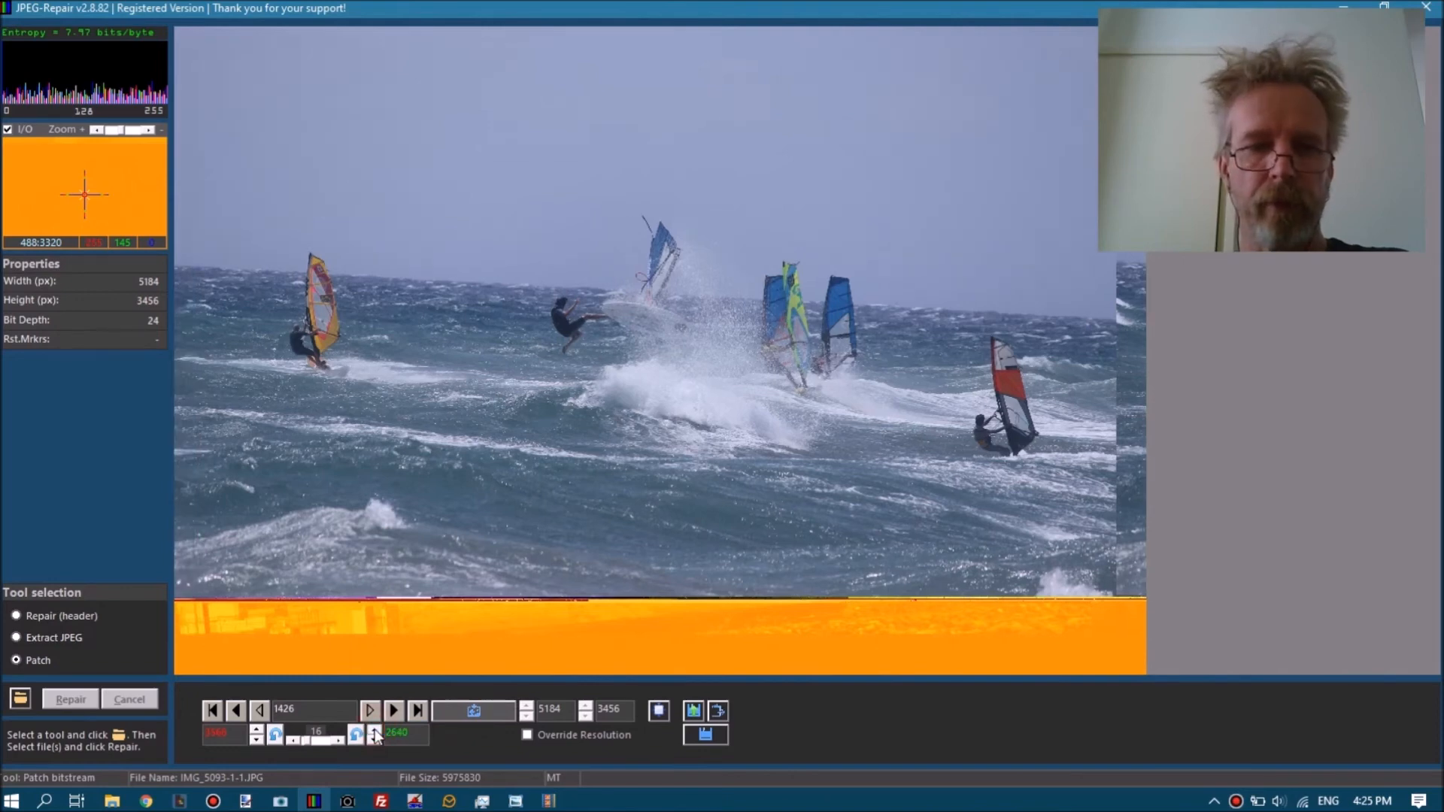
pyautogui.click(374, 731)
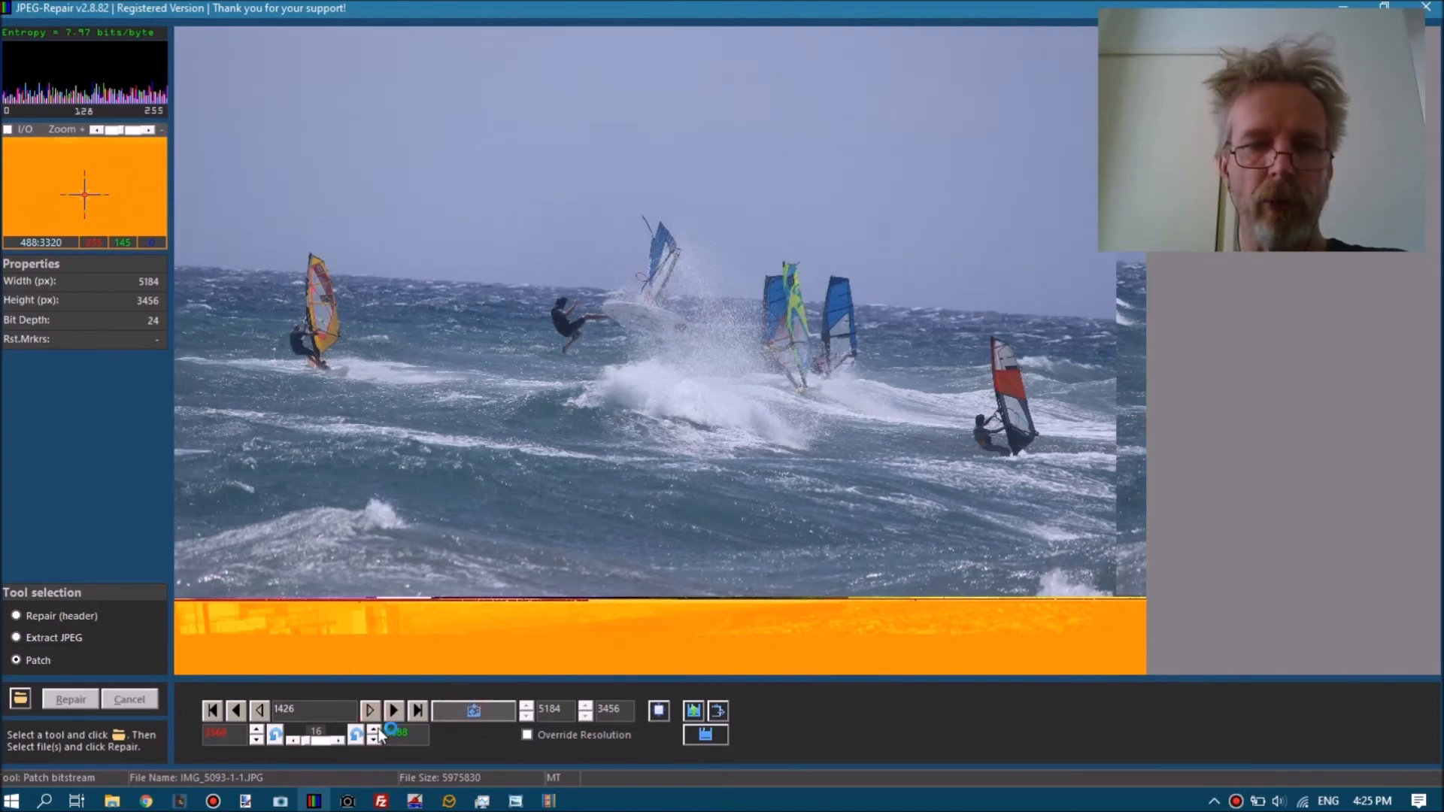
pyautogui.click(375, 732)
pyautogui.click(375, 732)
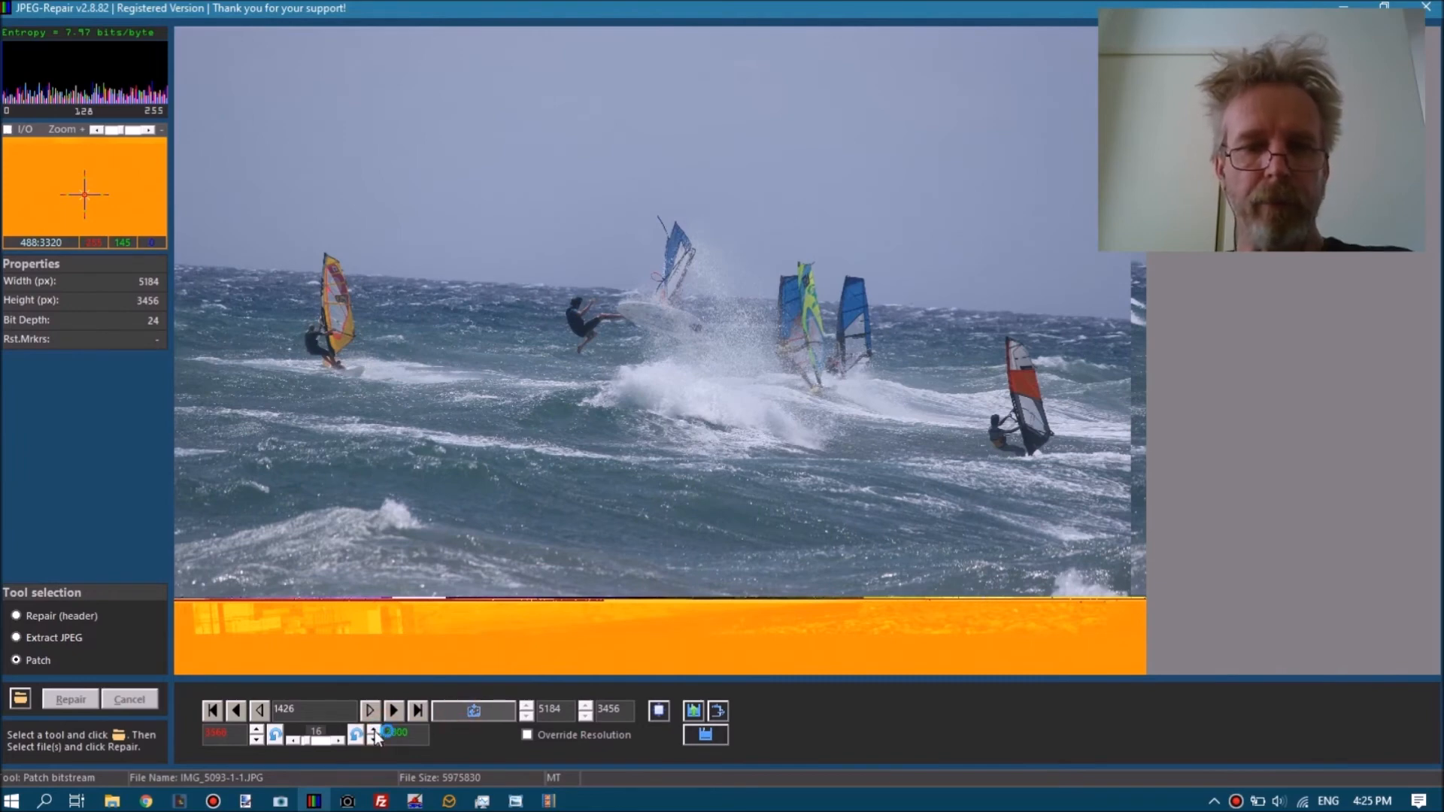
pyautogui.click(374, 732)
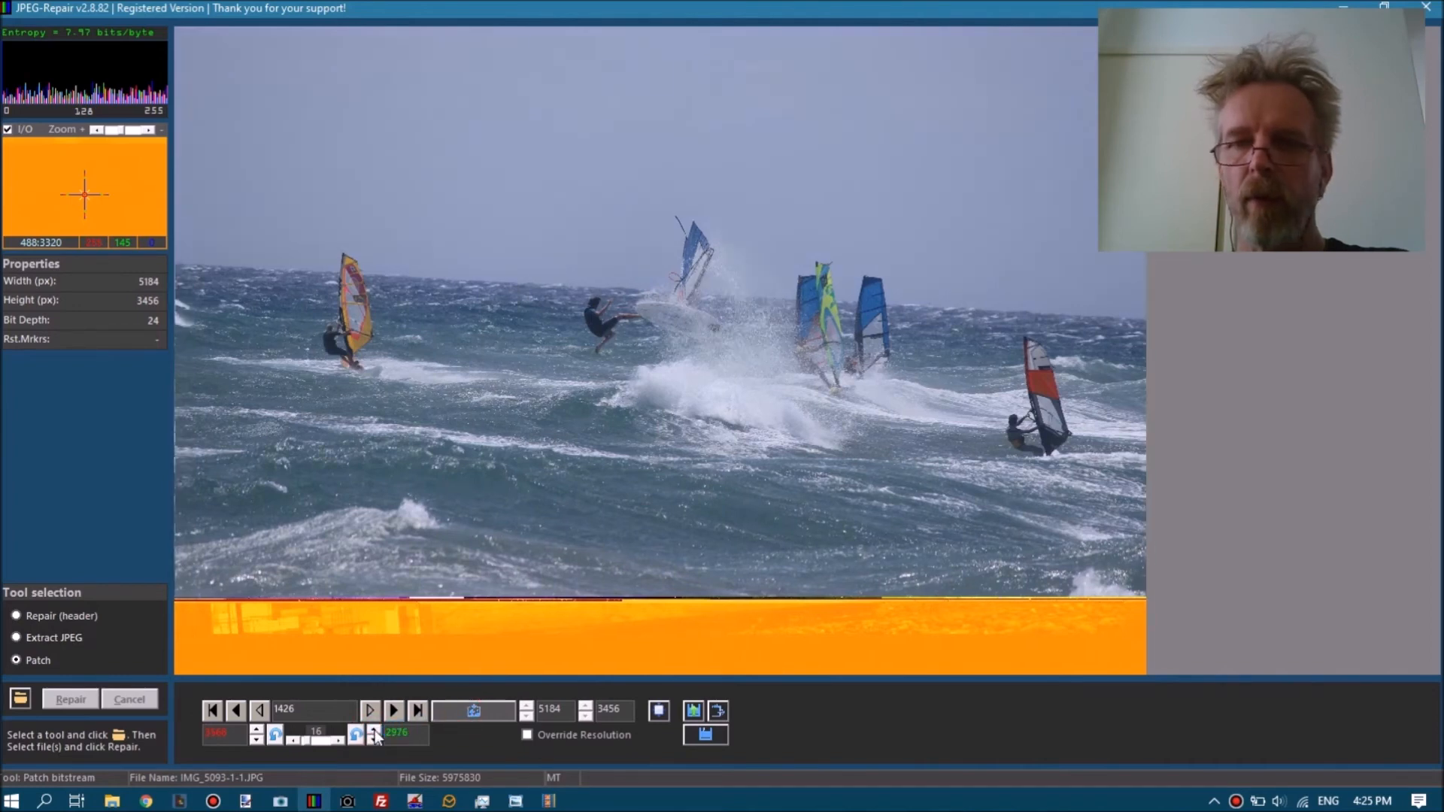
# Lower the re-align value to 2944 and apply it to the image.
pyautogui.click(373, 741)
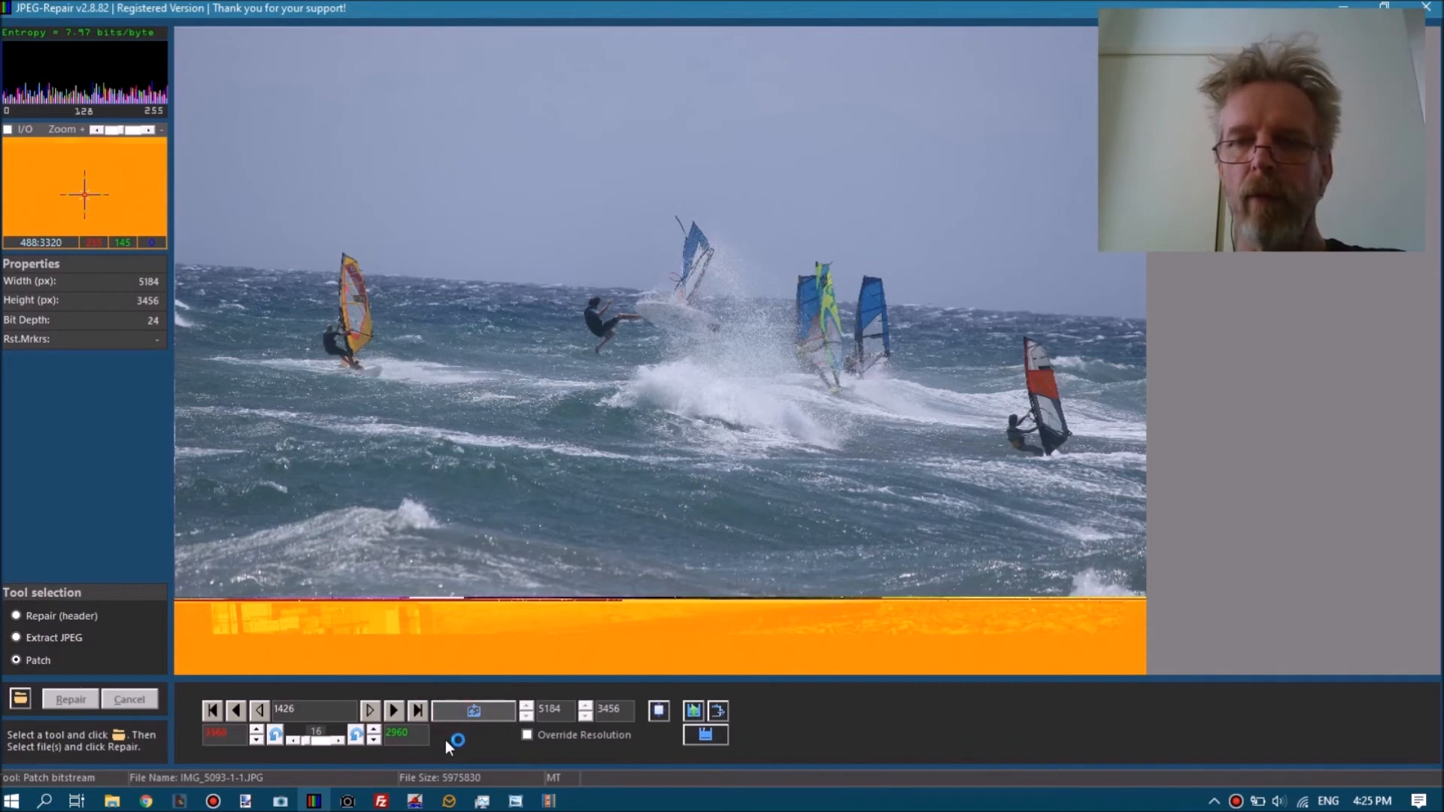
pyautogui.click(374, 741)
pyautogui.click(472, 710)
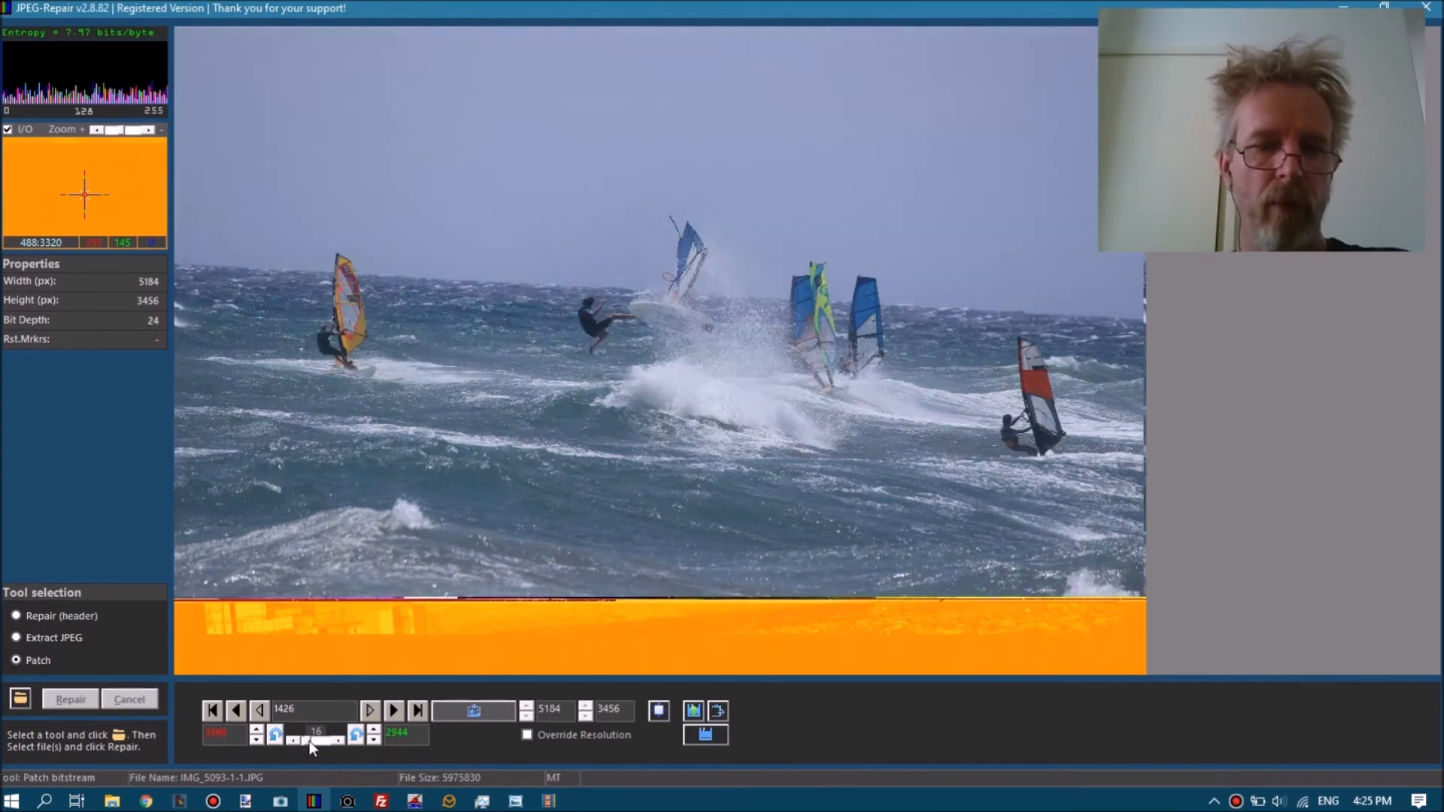
# Fine-tune the re-align value to 2945, then set the patch position to 1425 and reapply the patch.
pyautogui.click(372, 732)
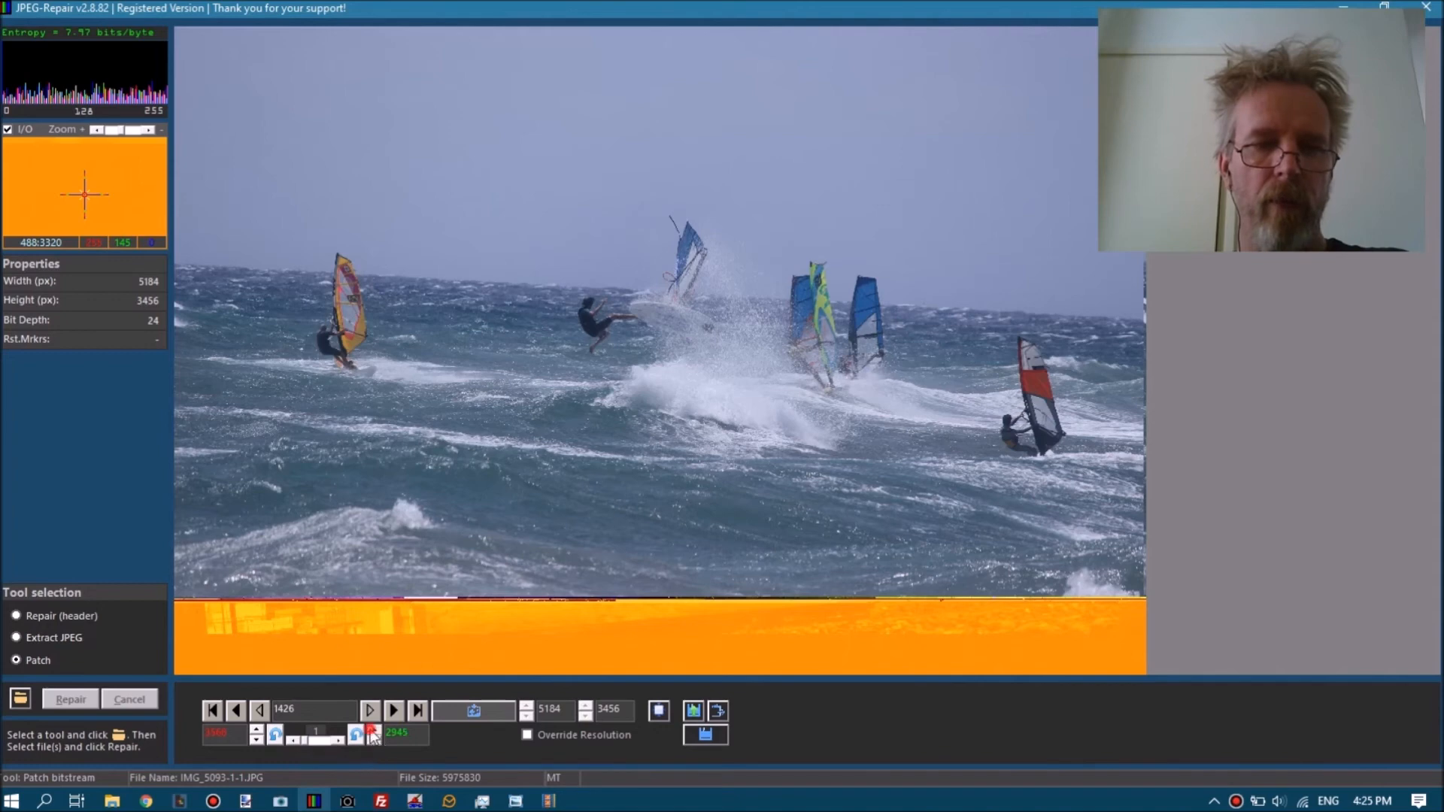
pyautogui.click(372, 730)
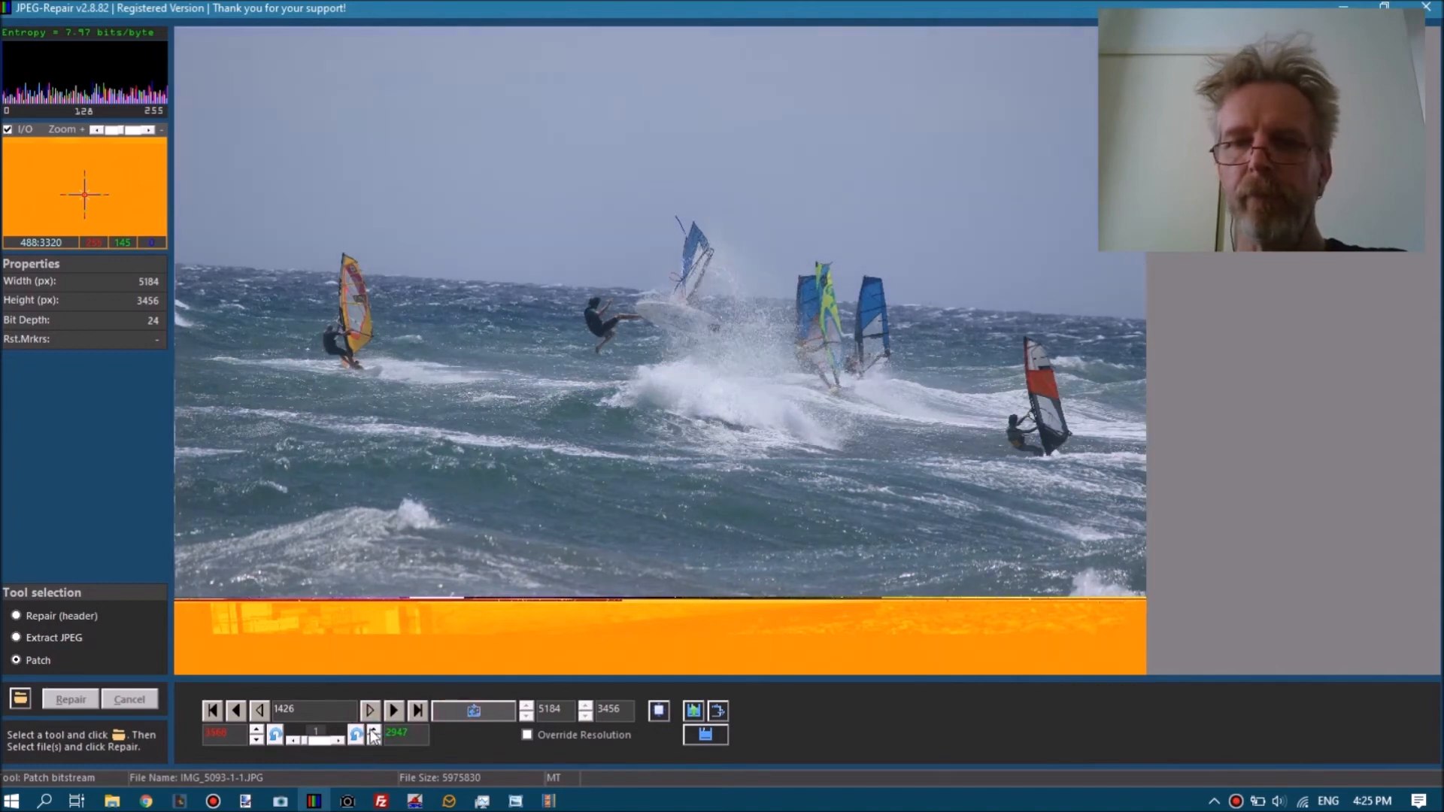
pyautogui.click(373, 739)
pyautogui.click(444, 713)
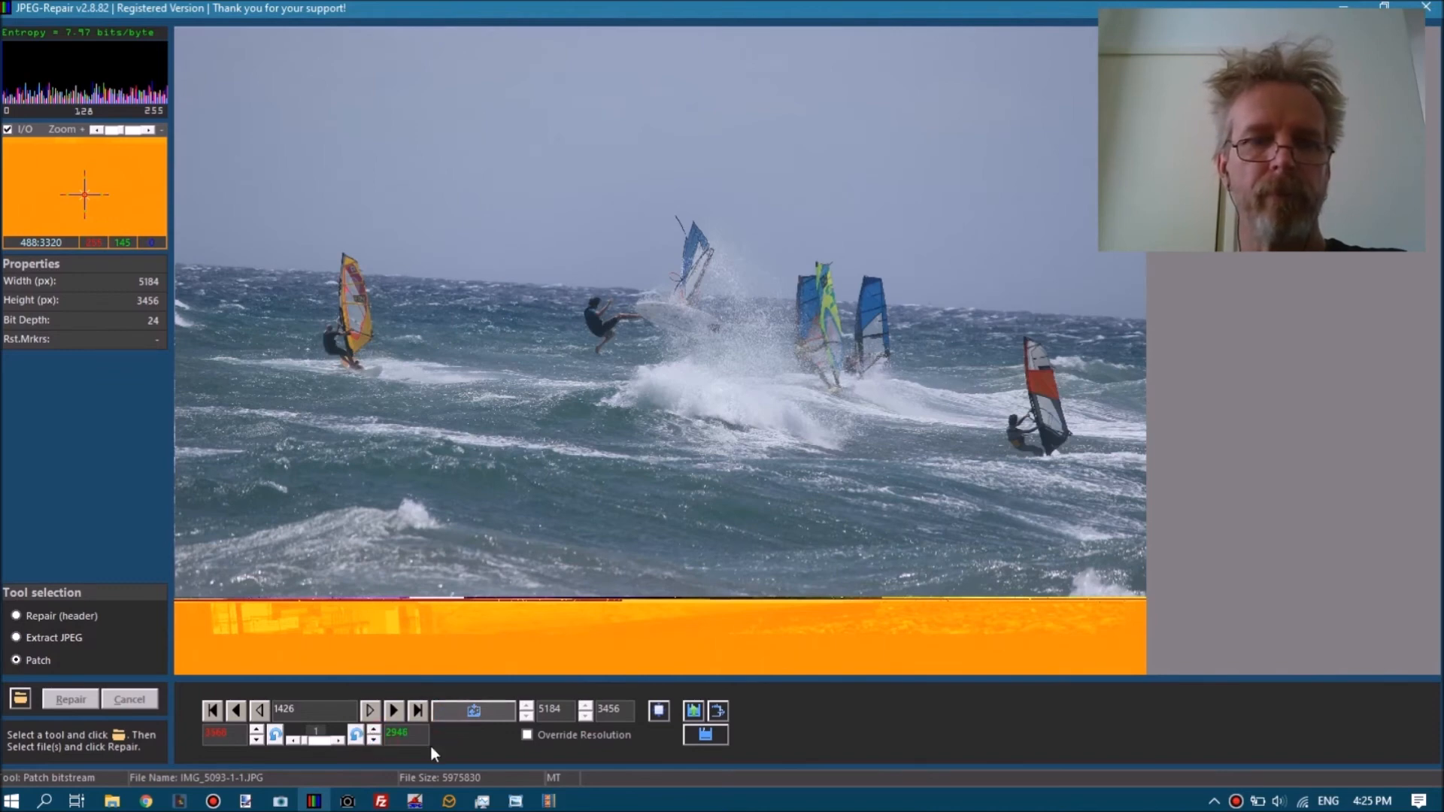
pyautogui.click(374, 741)
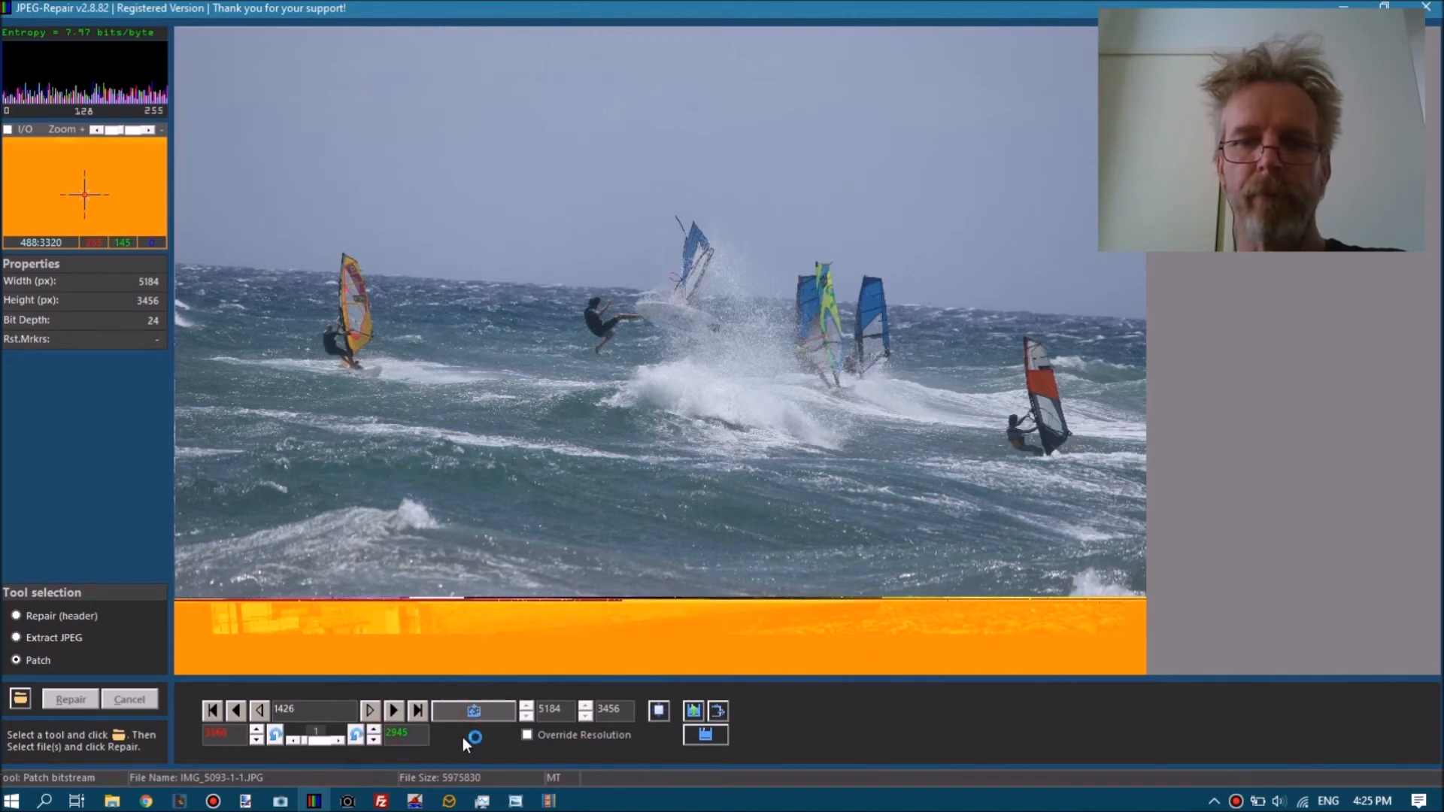
pyautogui.click(259, 715)
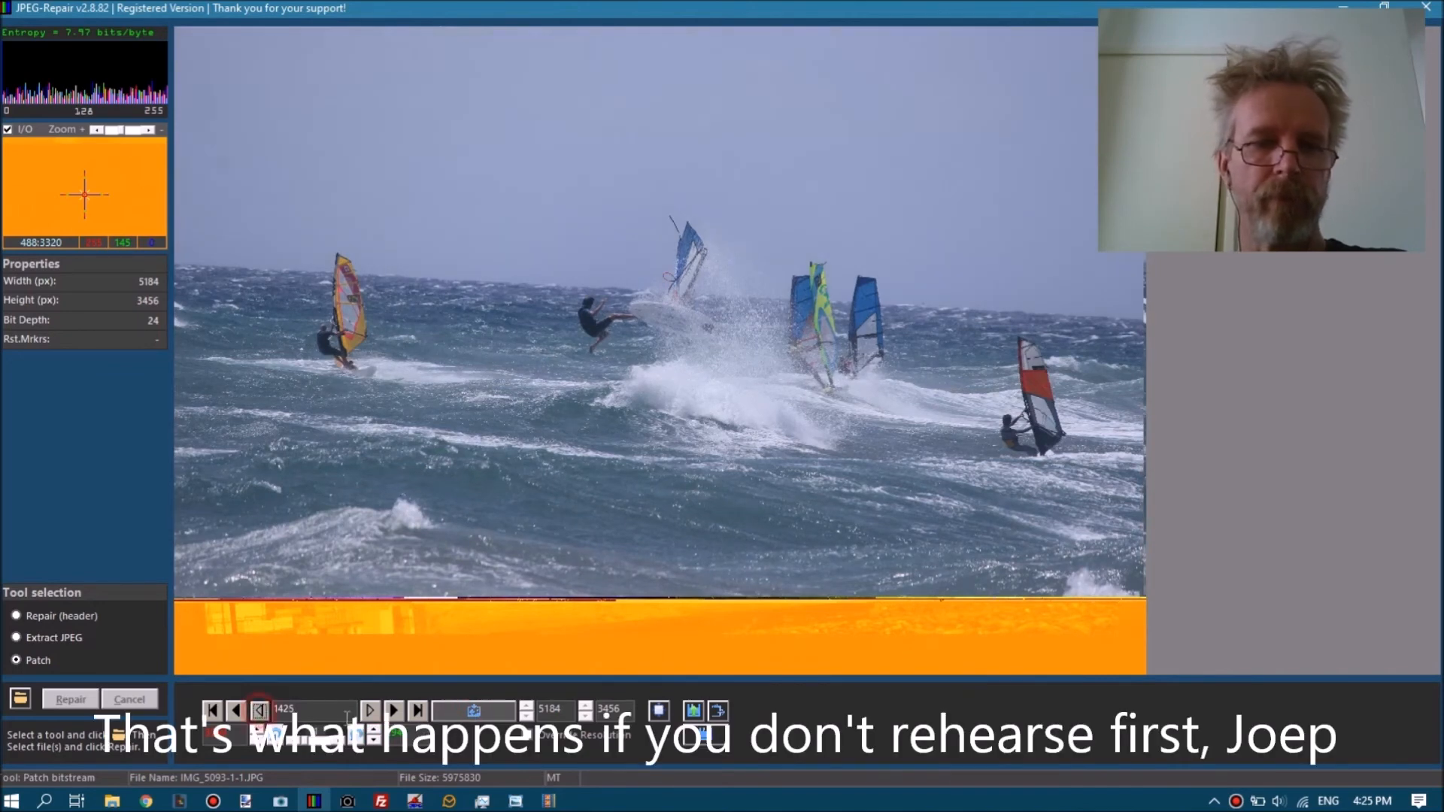
pyautogui.click(472, 715)
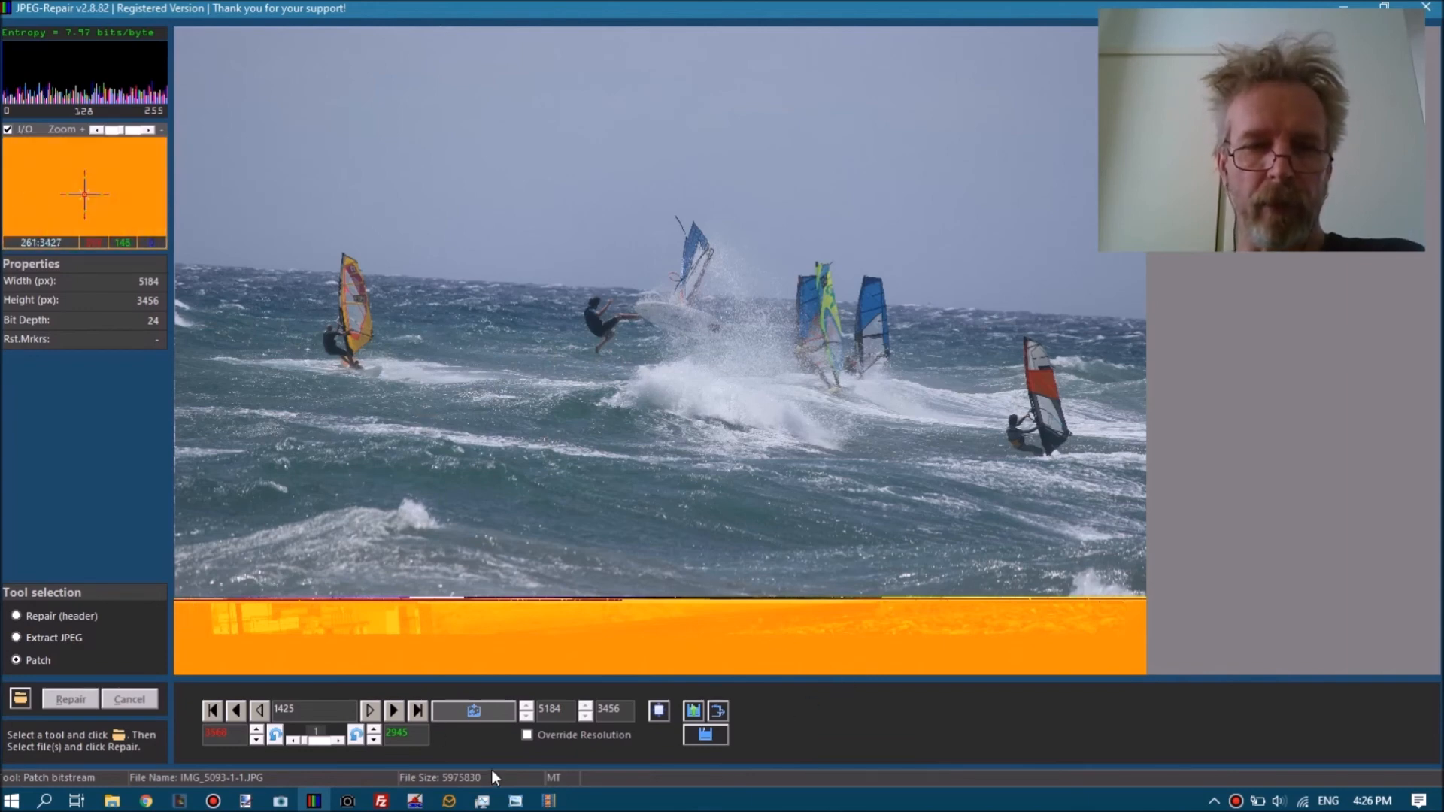
# Enable the resolution override and reduce the image height in stages to 3032, cutting off the orange strip along the image's lower edge.
pyautogui.click(527, 736)
pyautogui.click(585, 717)
pyautogui.click(586, 717)
pyautogui.click(586, 717)
pyautogui.click(585, 717)
pyautogui.click(458, 712)
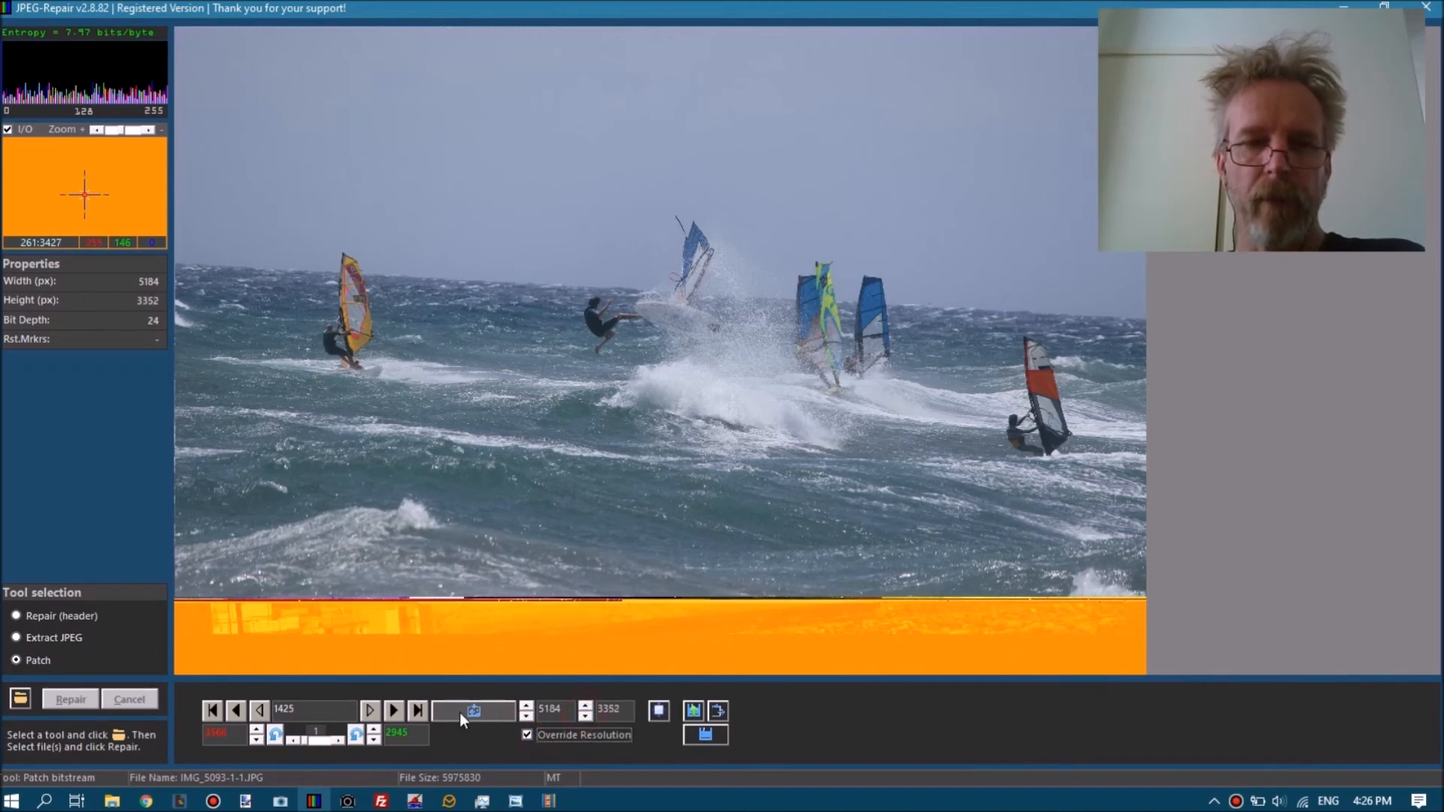
pyautogui.click(585, 717)
pyautogui.click(585, 716)
pyautogui.click(585, 717)
pyautogui.click(585, 717)
pyautogui.click(585, 717)
pyautogui.click(585, 717)
pyautogui.click(585, 719)
pyautogui.click(585, 719)
pyautogui.click(585, 719)
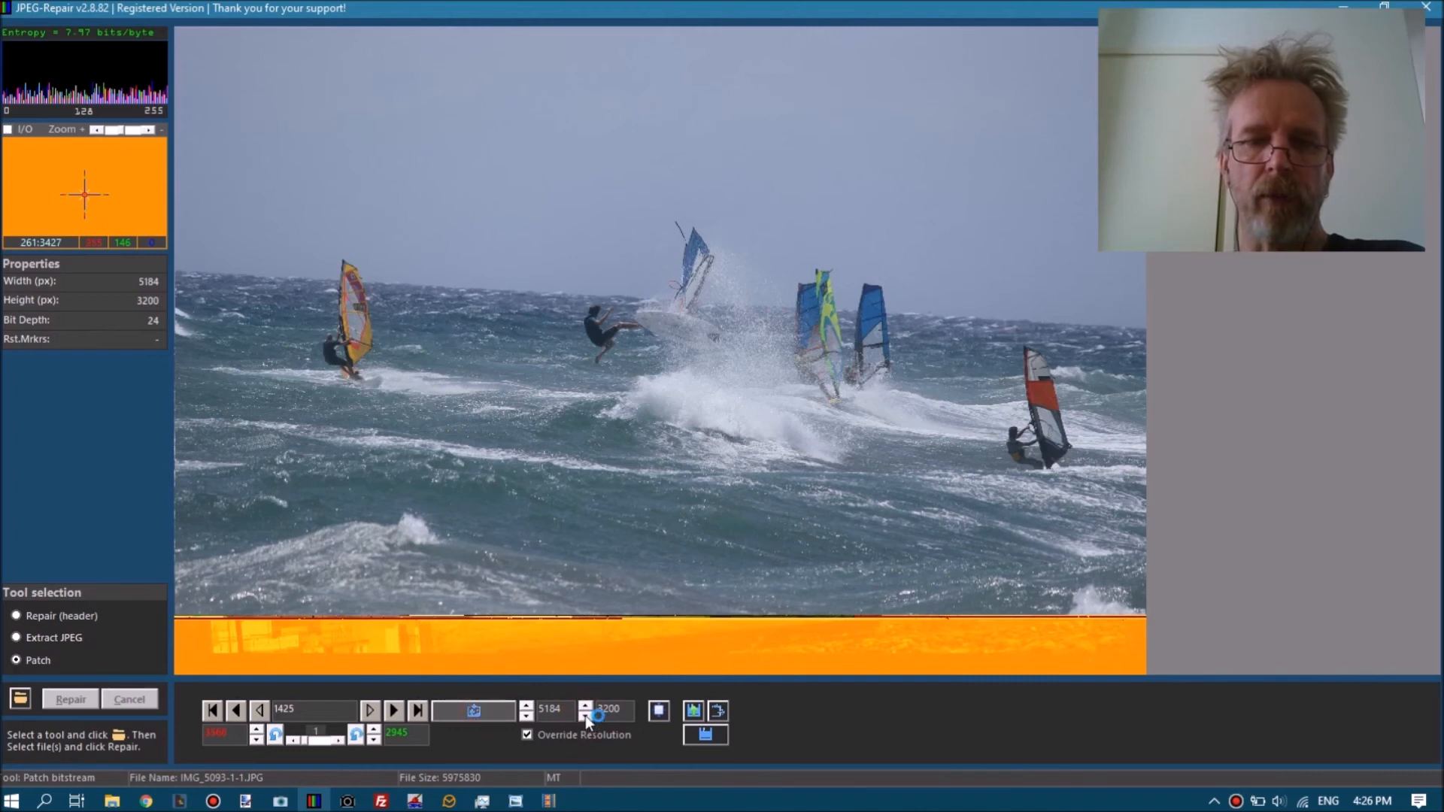
pyautogui.click(586, 717)
pyautogui.click(585, 717)
pyautogui.click(585, 717)
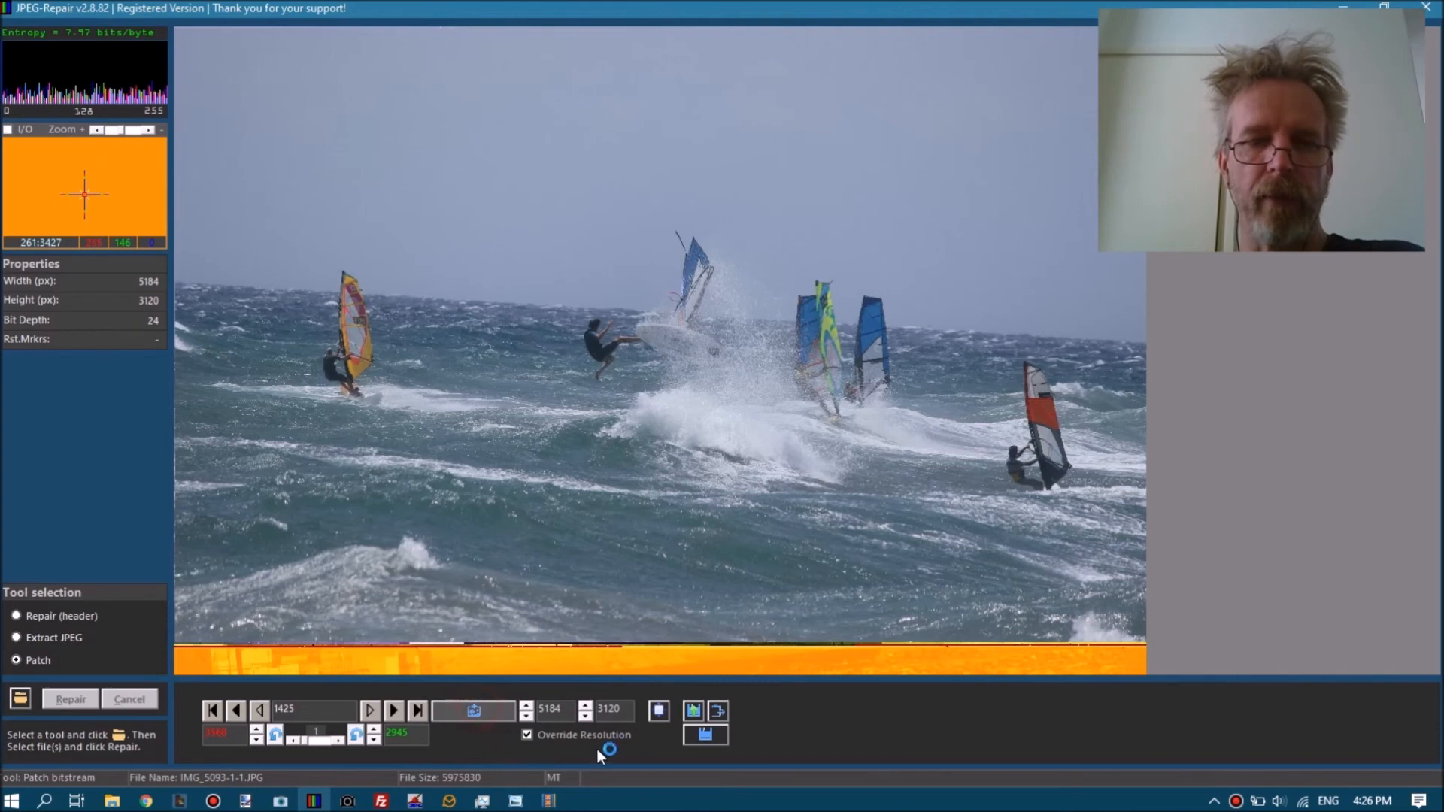
pyautogui.click(585, 717)
pyautogui.click(585, 717)
pyautogui.click(585, 718)
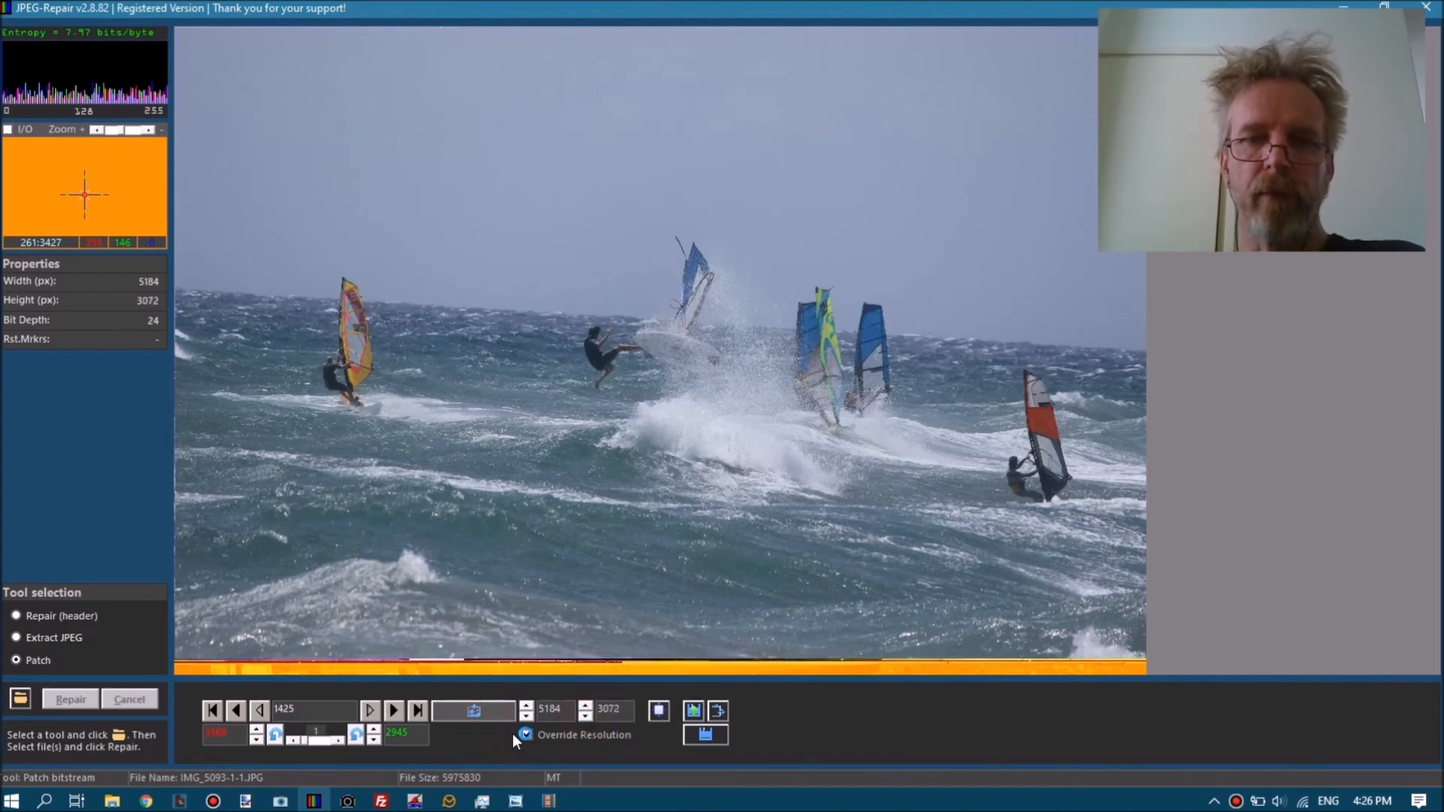
pyautogui.click(587, 719)
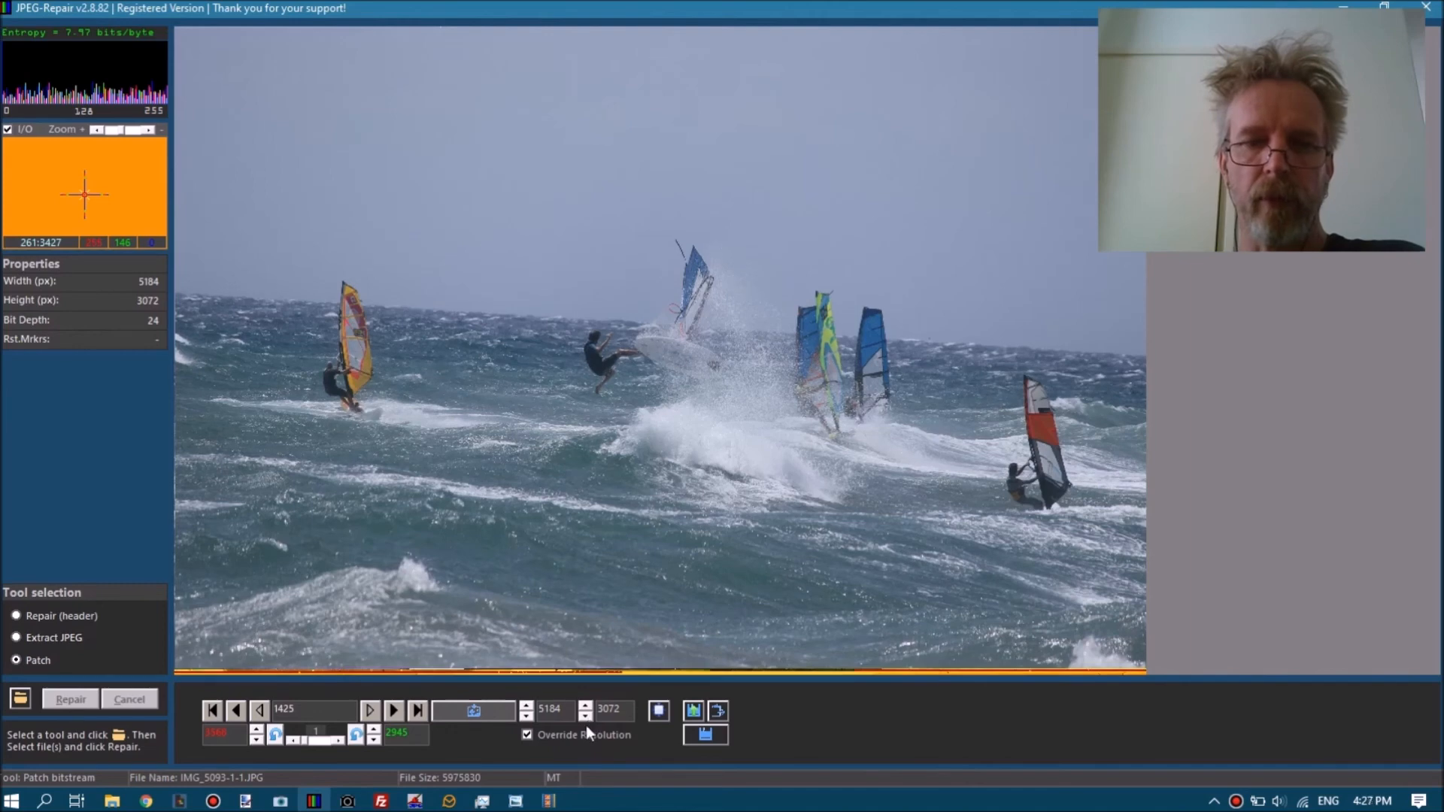
pyautogui.click(585, 717)
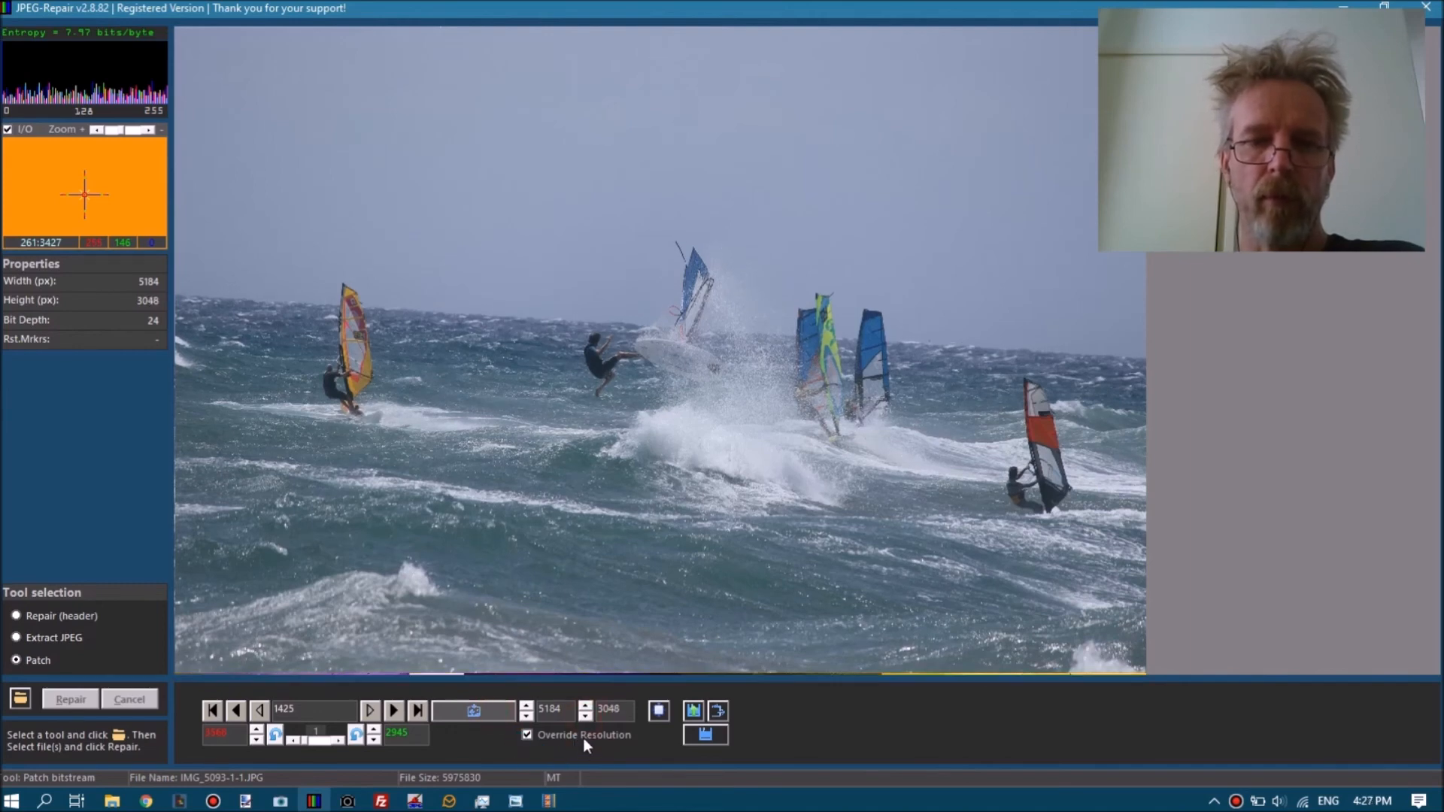
pyautogui.click(586, 717)
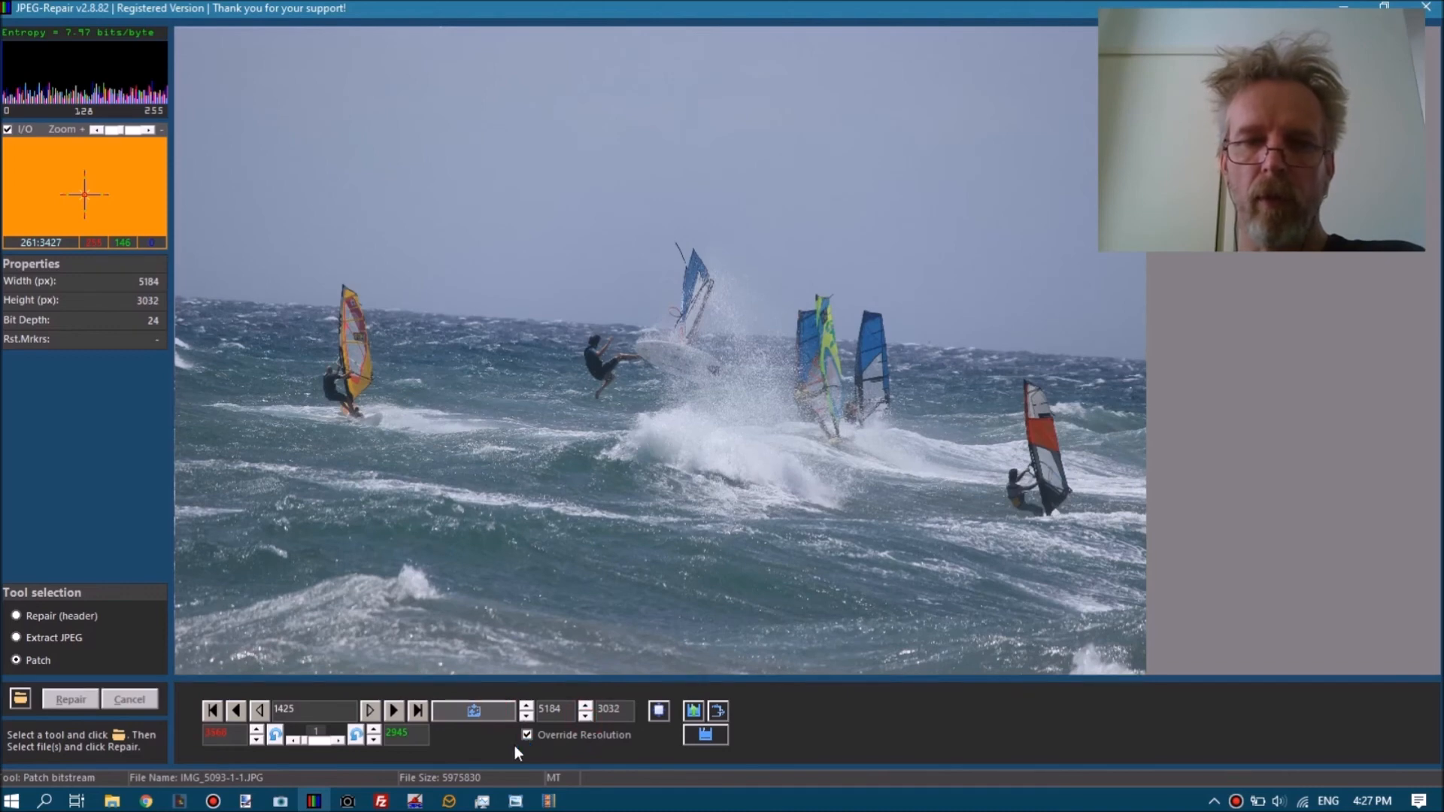
# Copy the repaired image to the clipboard, switch to paint.net in a maximized window, and paste it into a new image.
pyautogui.click(719, 711)
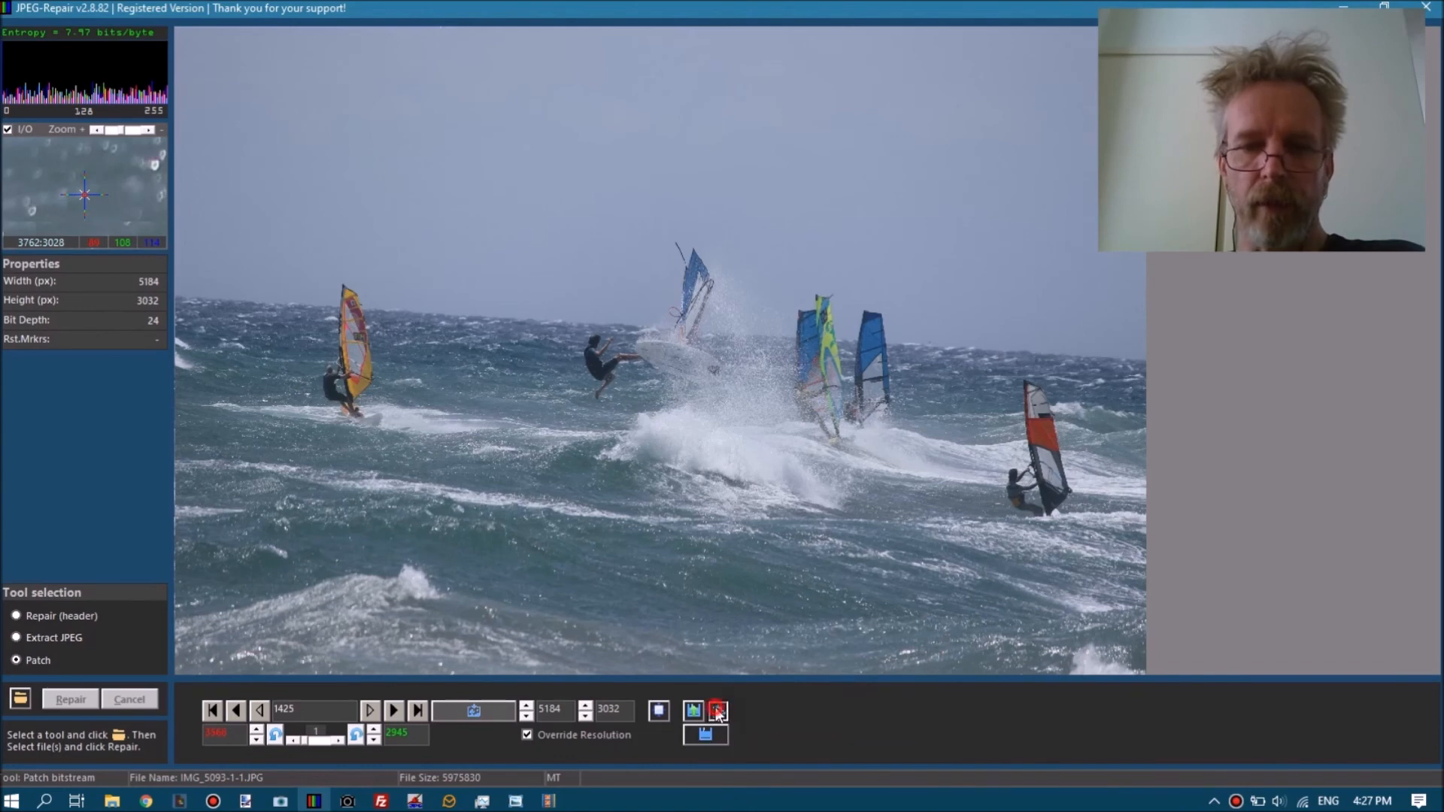
pyautogui.click(252, 802)
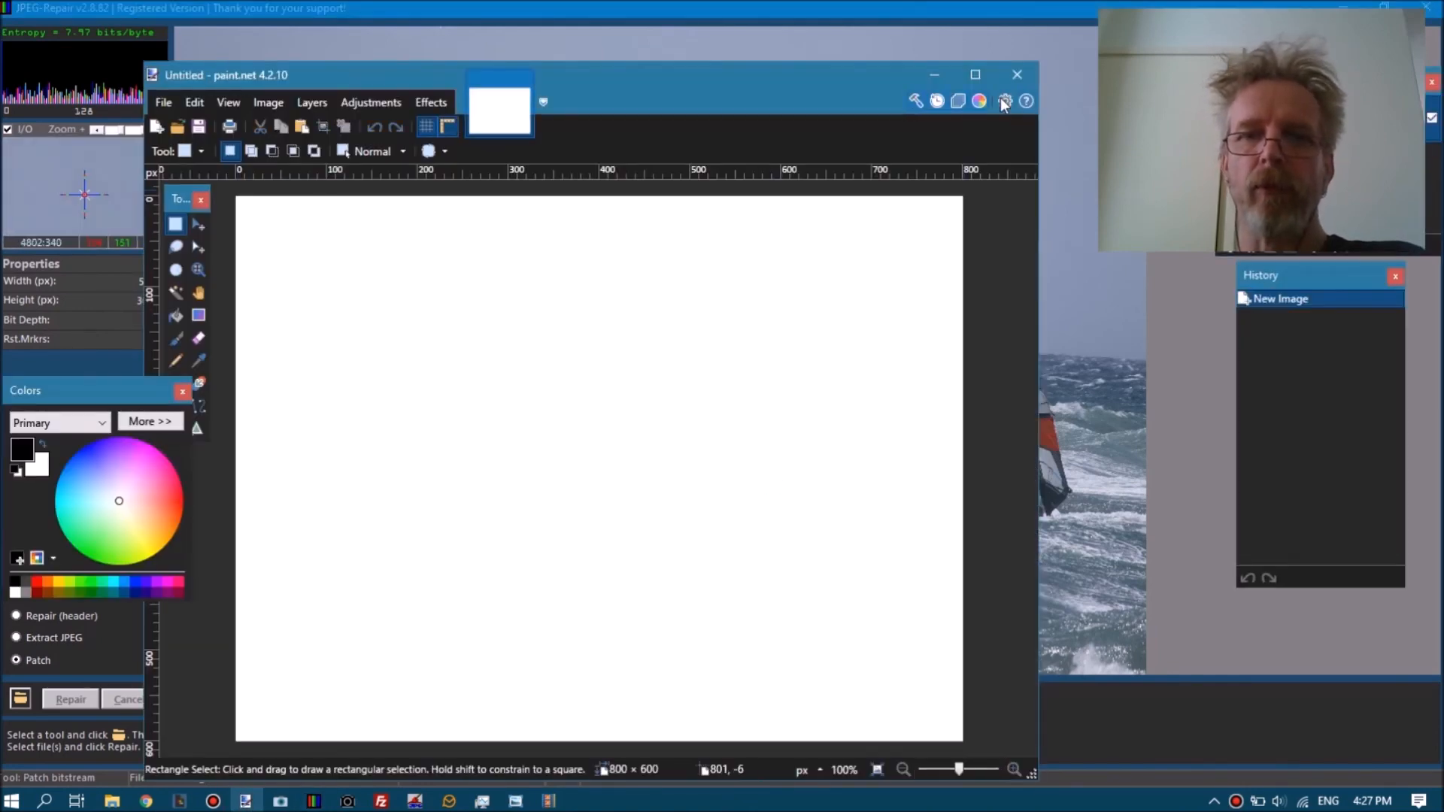
pyautogui.click(975, 74)
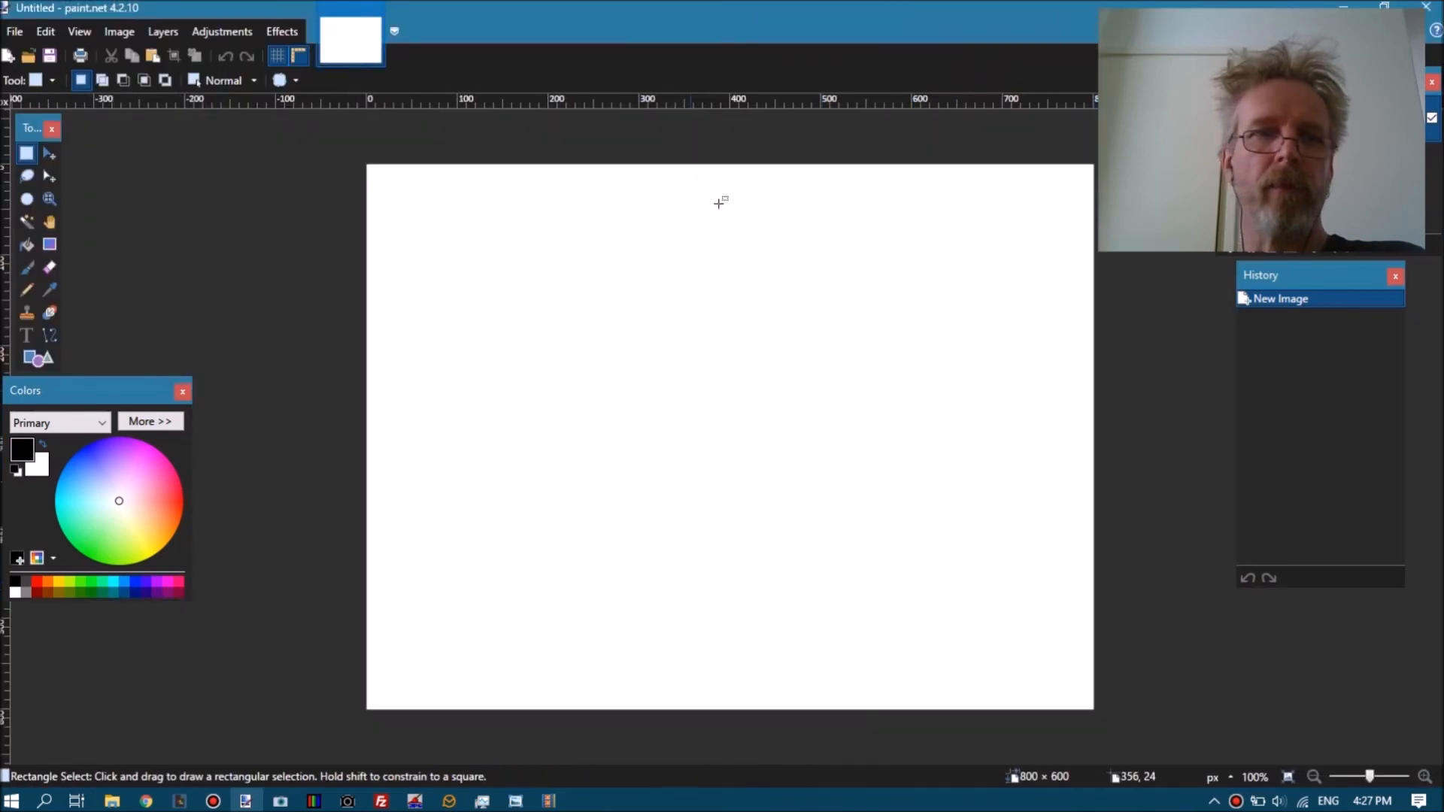
pyautogui.click(45, 31)
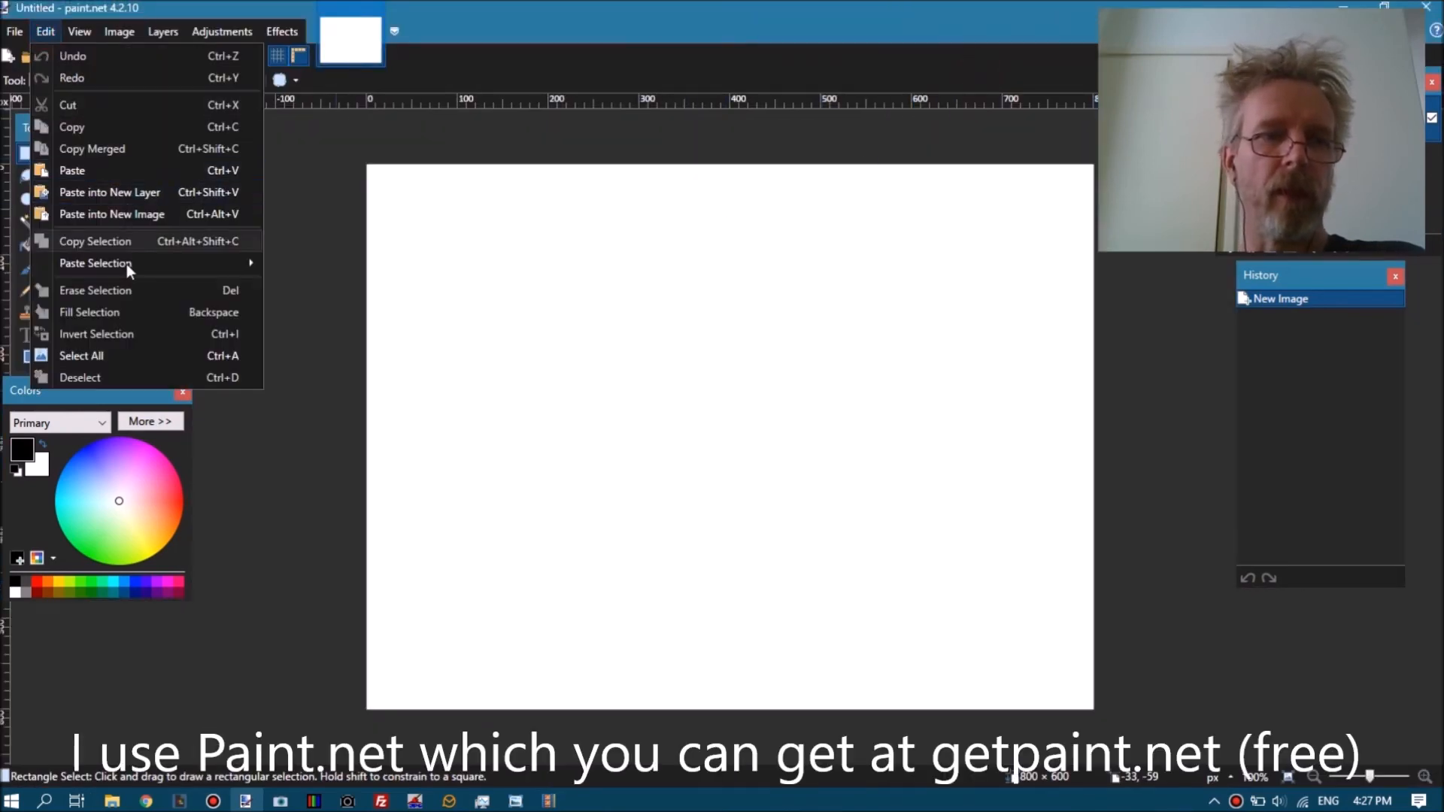
pyautogui.click(107, 213)
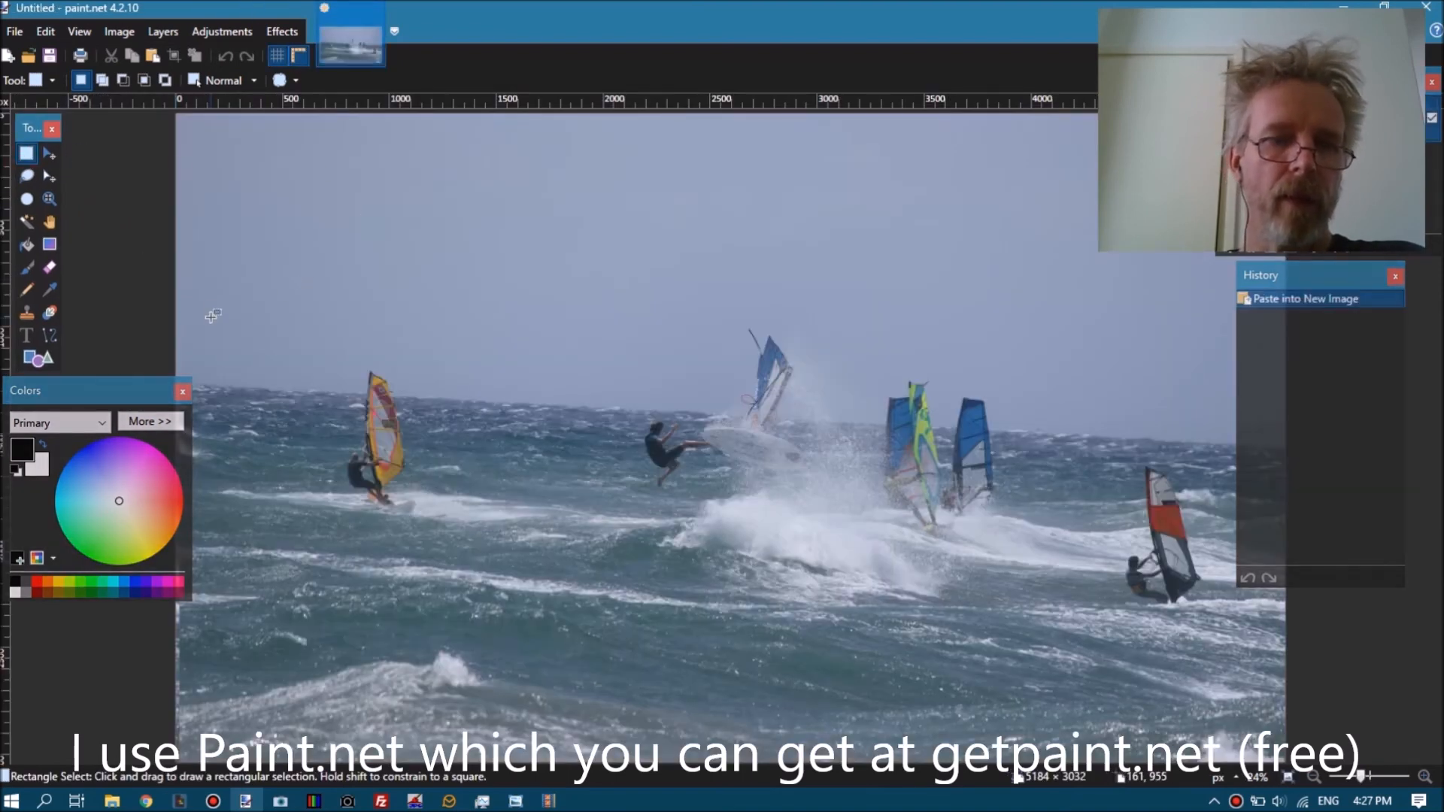
# Move the Colors window aside and crop the image to a rectangular selection of about 5172 × 3032 px, trimming its left edge.
pyautogui.moveTo(145, 390); pyautogui.dragTo(32, 390)
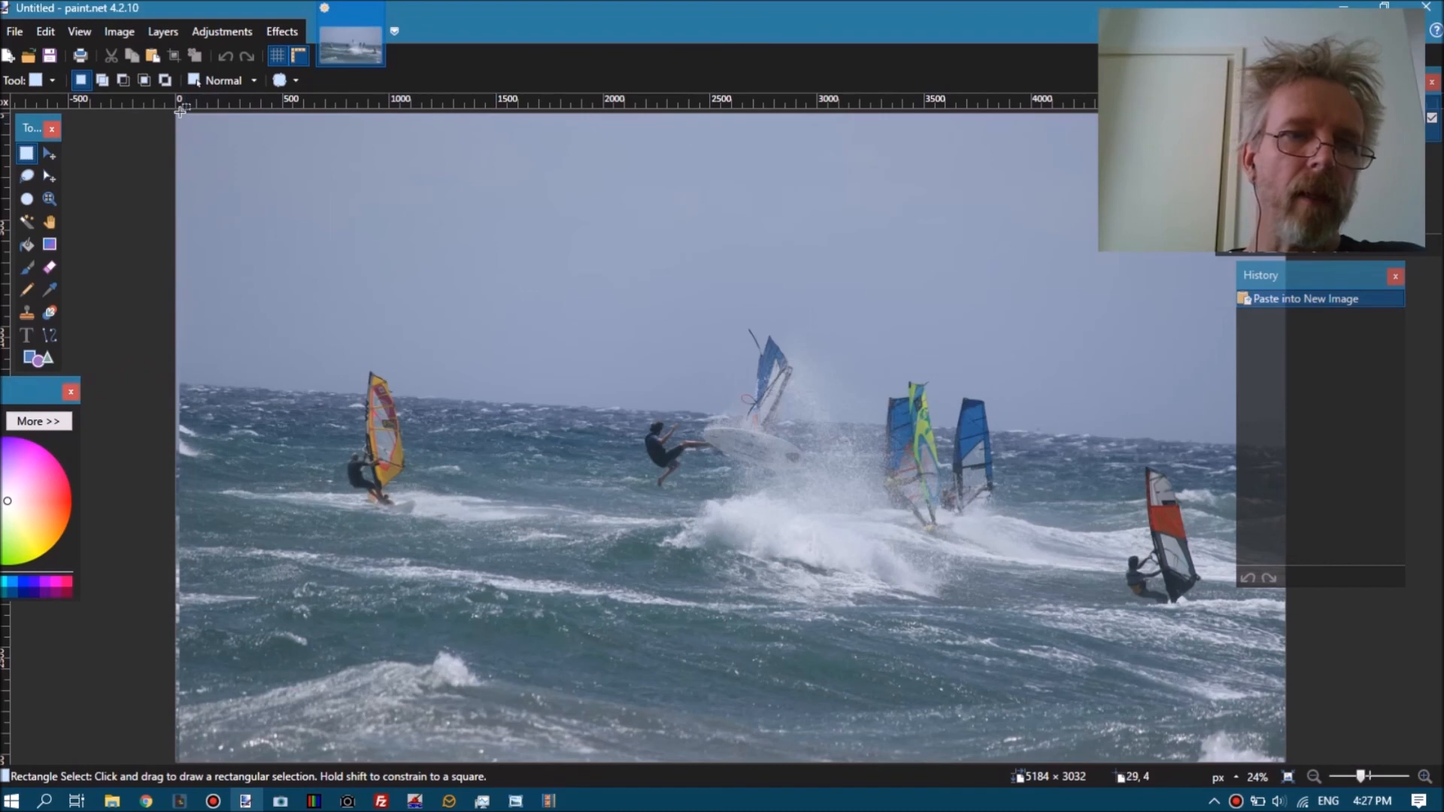
pyautogui.moveTo(179, 113); pyautogui.dragTo(1288, 810)
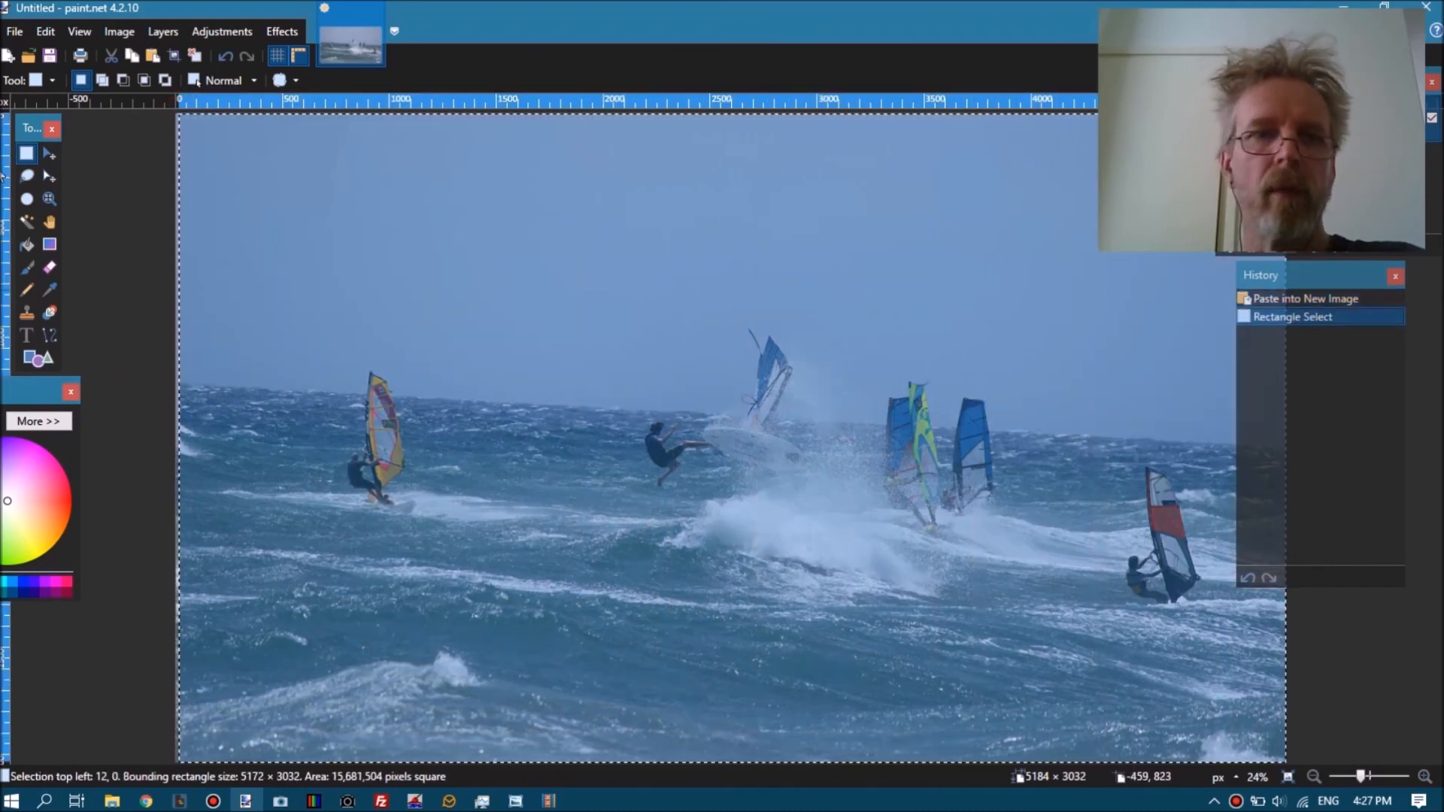
pyautogui.click(113, 33)
pyautogui.click(138, 56)
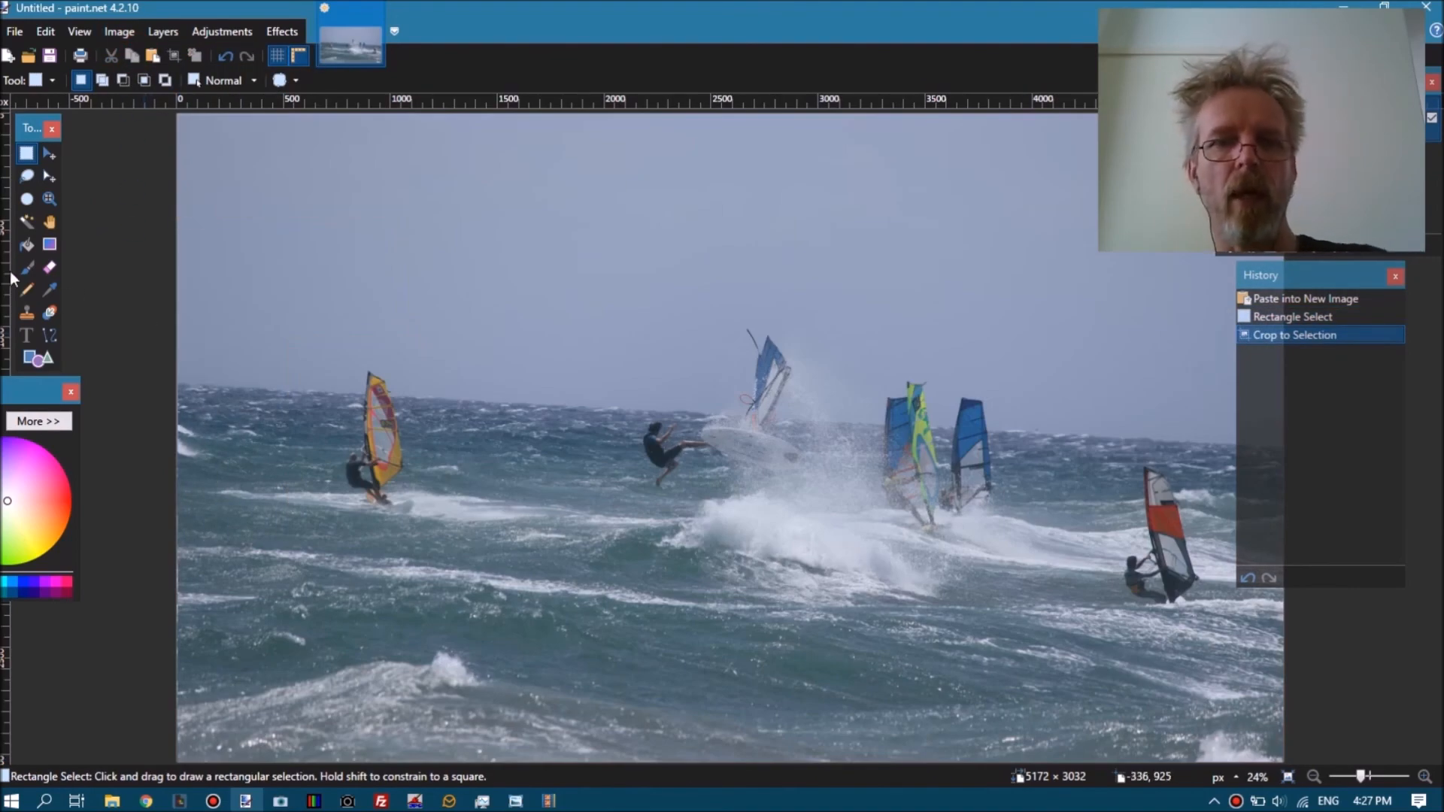
# Apply Auto-Level to the image and crop it to about 5168 × 3020 px, trimming mainly the upper edge.
pyautogui.click(216, 34)
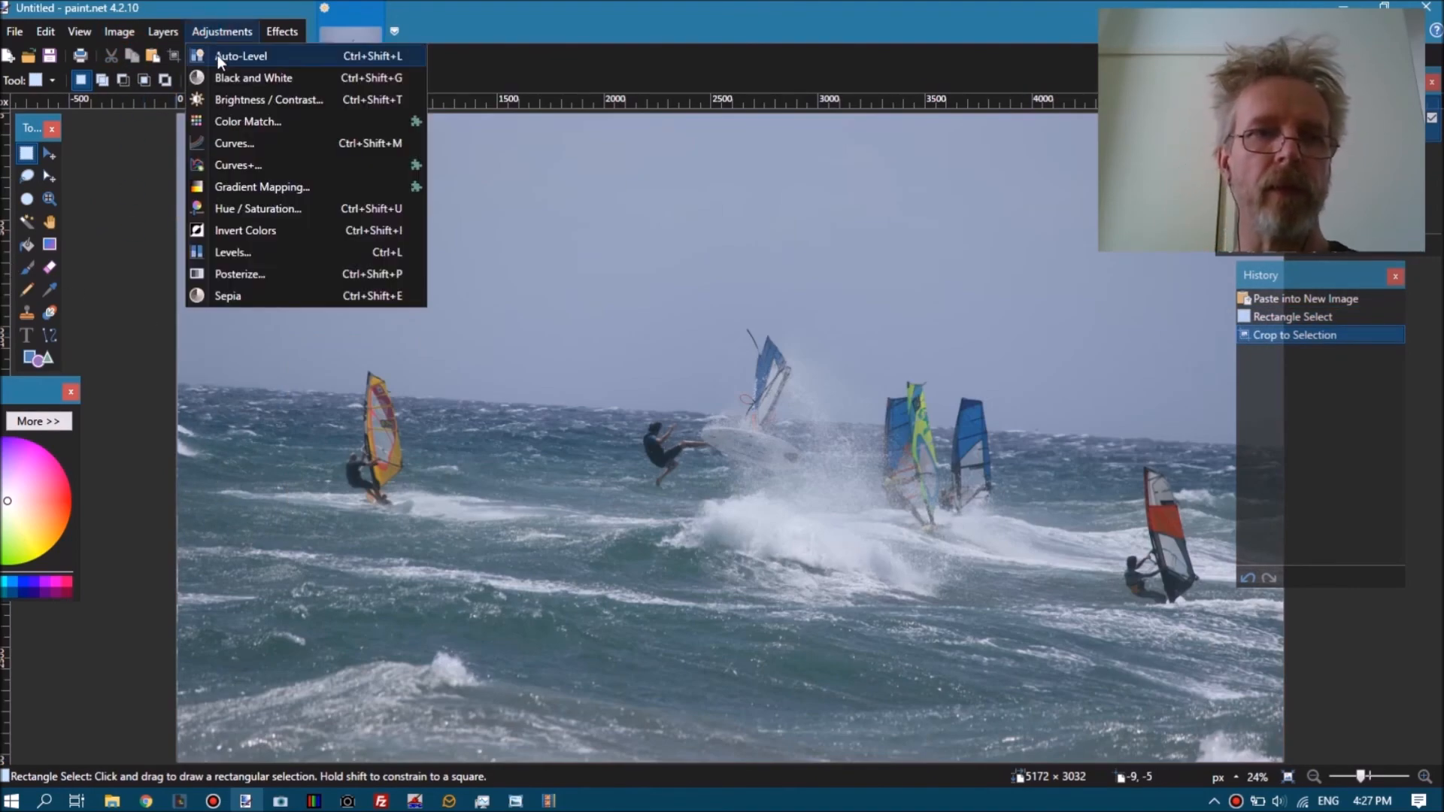
pyautogui.click(221, 57)
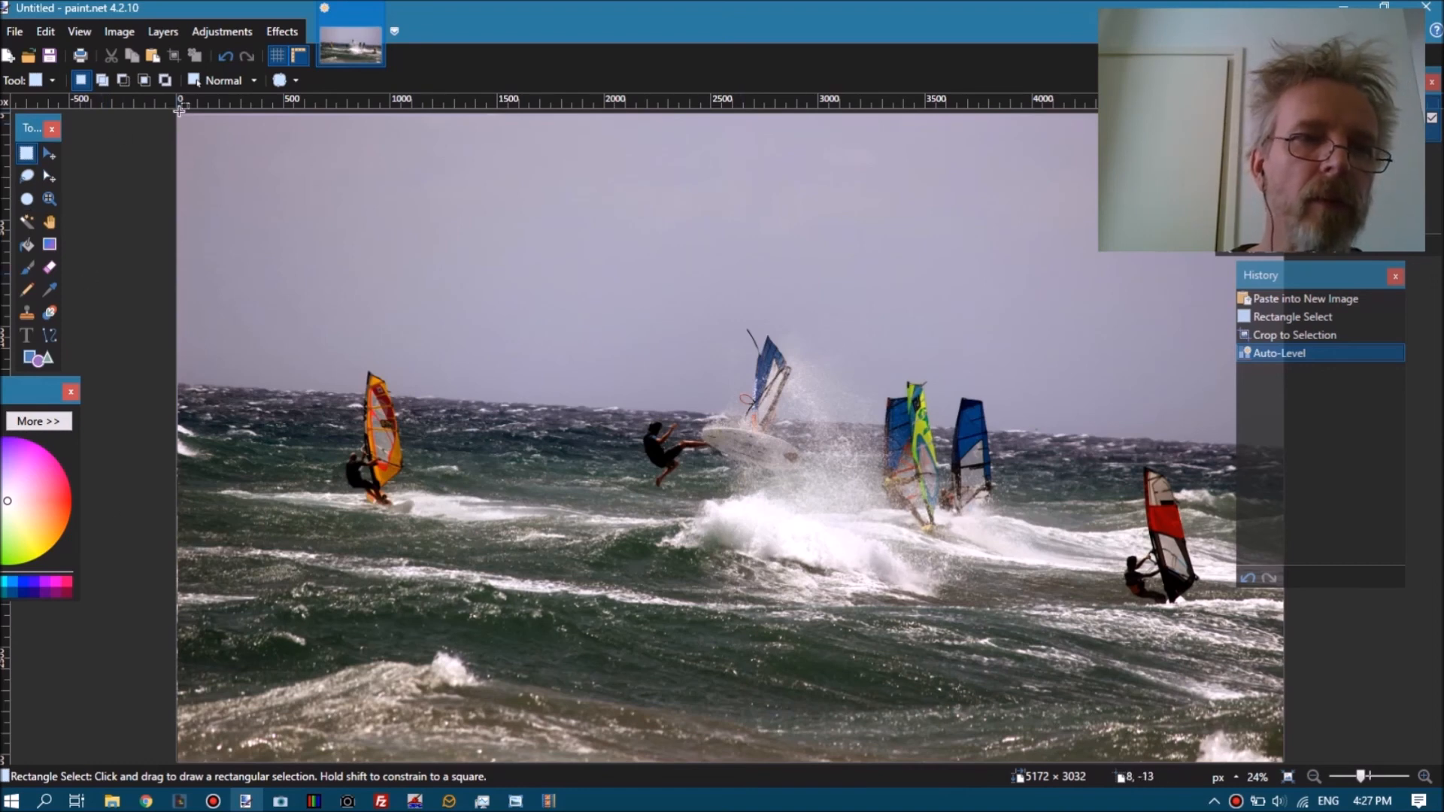
pyautogui.moveTo(178, 115); pyautogui.dragTo(1429, 767)
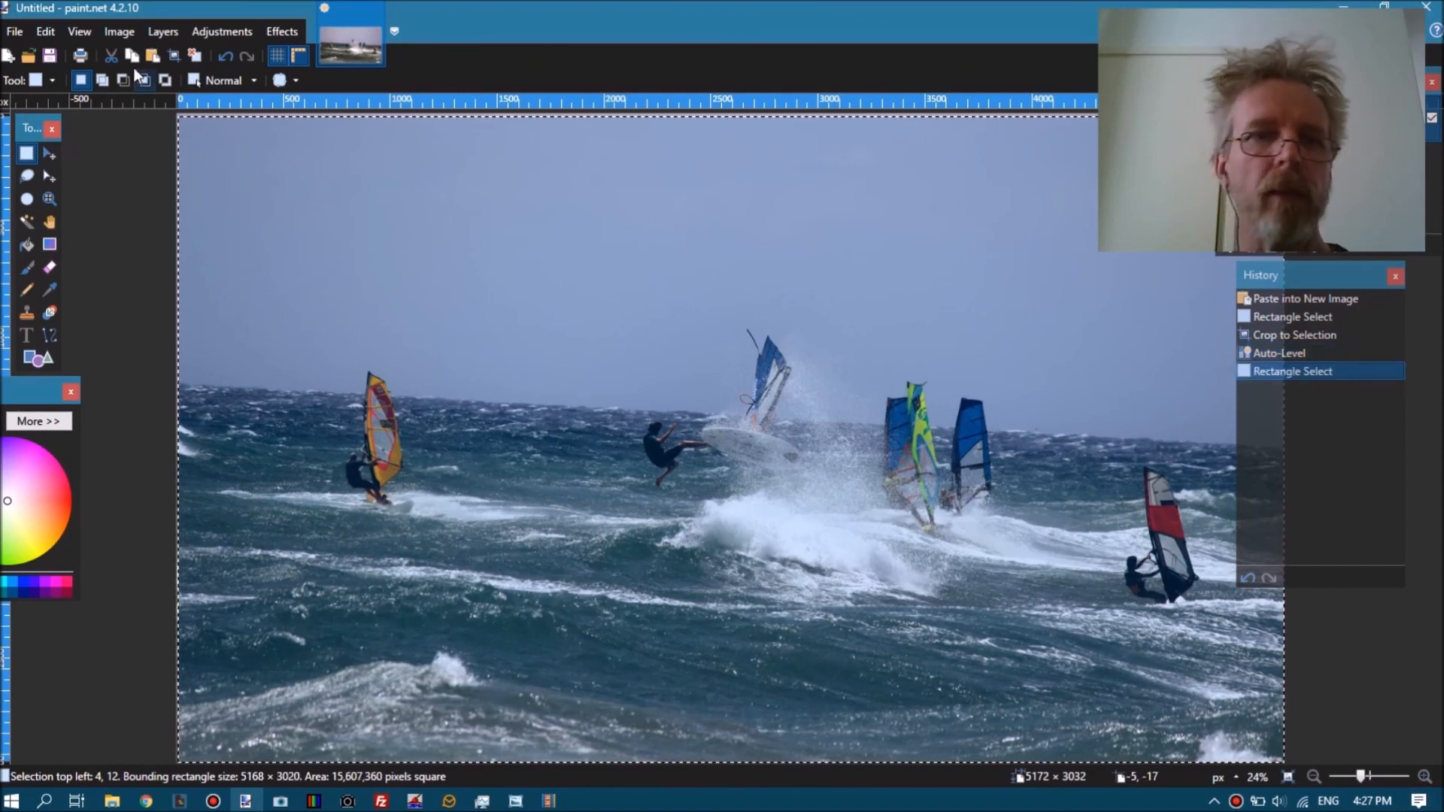
pyautogui.click(121, 31)
pyautogui.click(137, 57)
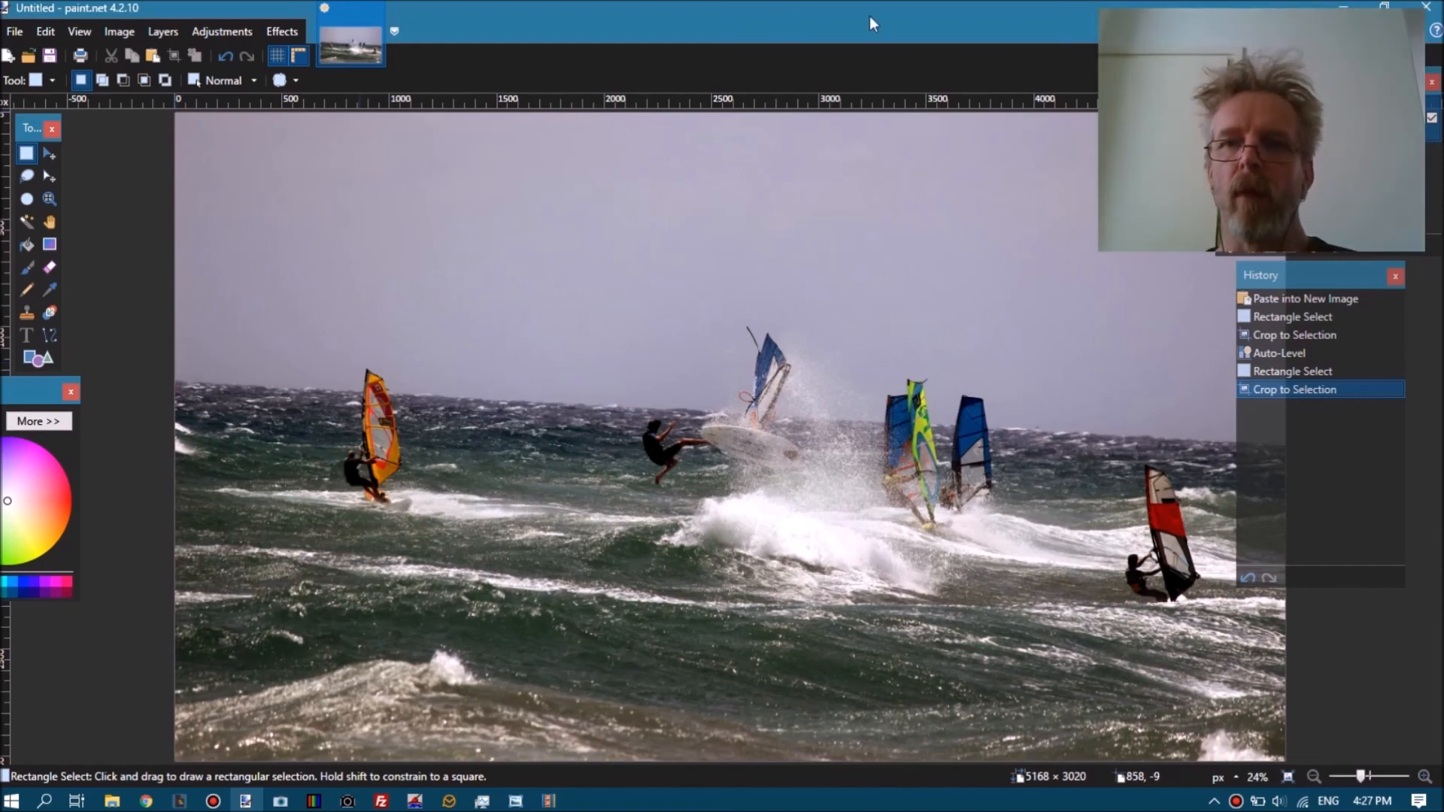
# Return to JPEG-Repair and examine the file's header and image data bytes in the Hex viewer, closing it when done.
pyautogui.click(1344, 7)
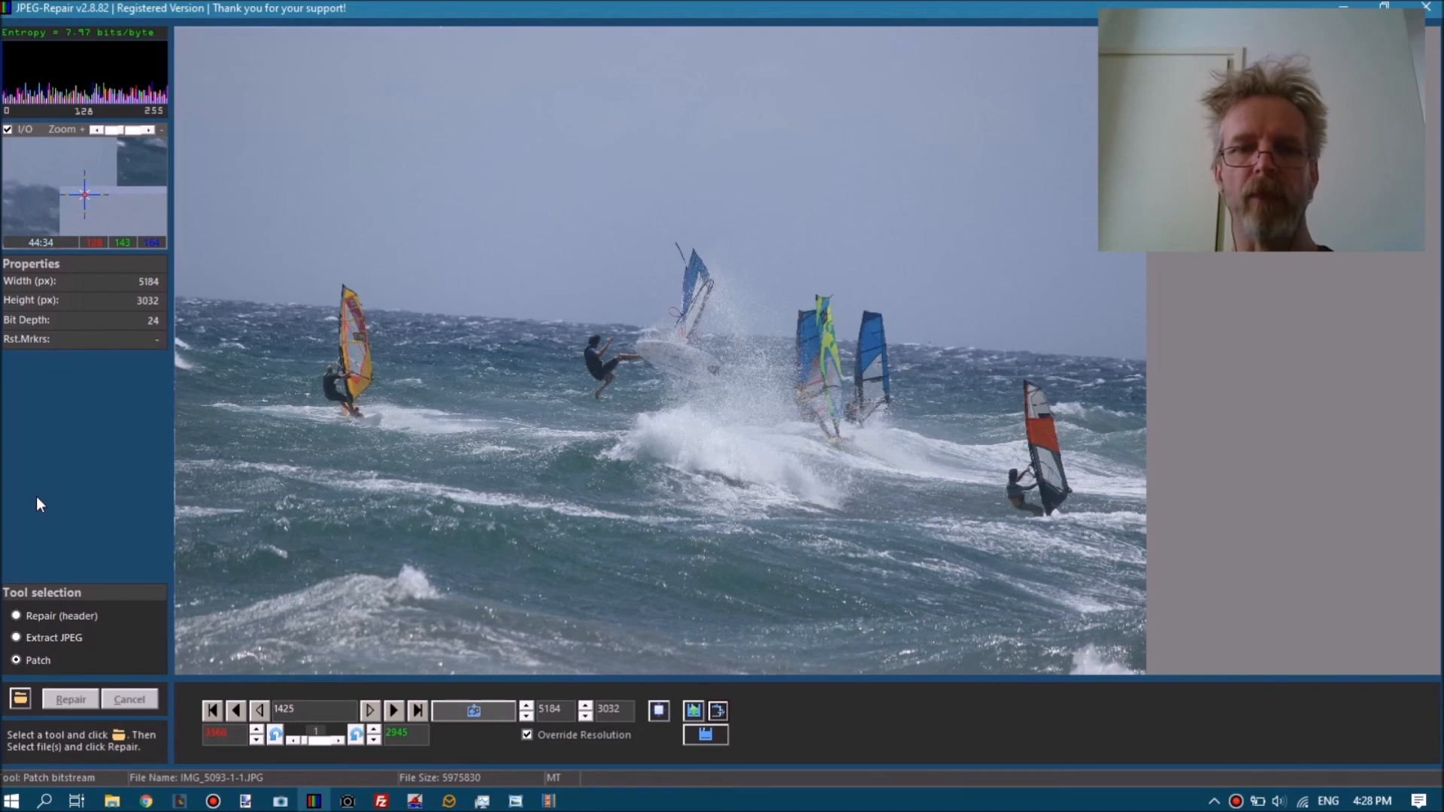
pyautogui.click(93, 46)
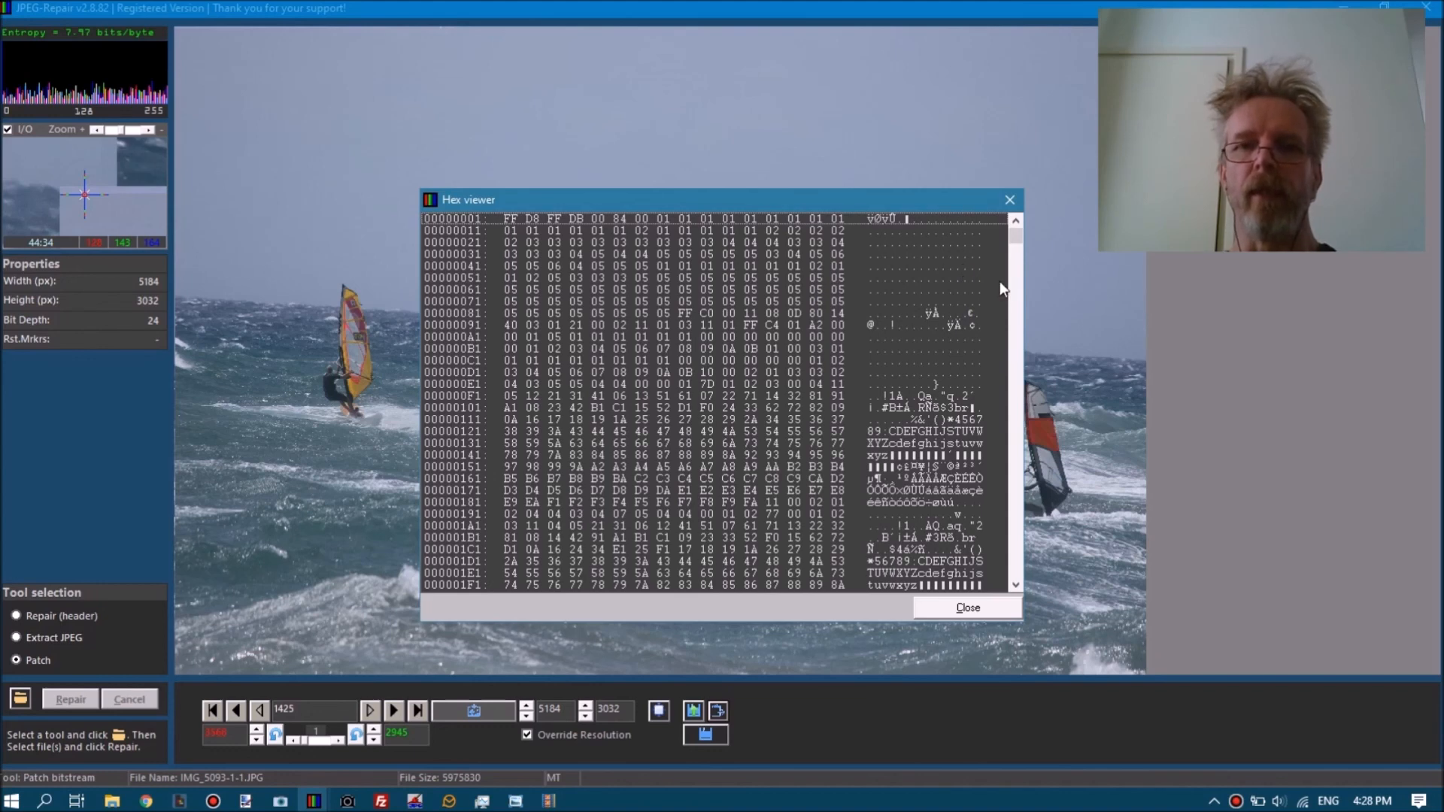
pyautogui.moveTo(1014, 244); pyautogui.dragTo(1017, 380)
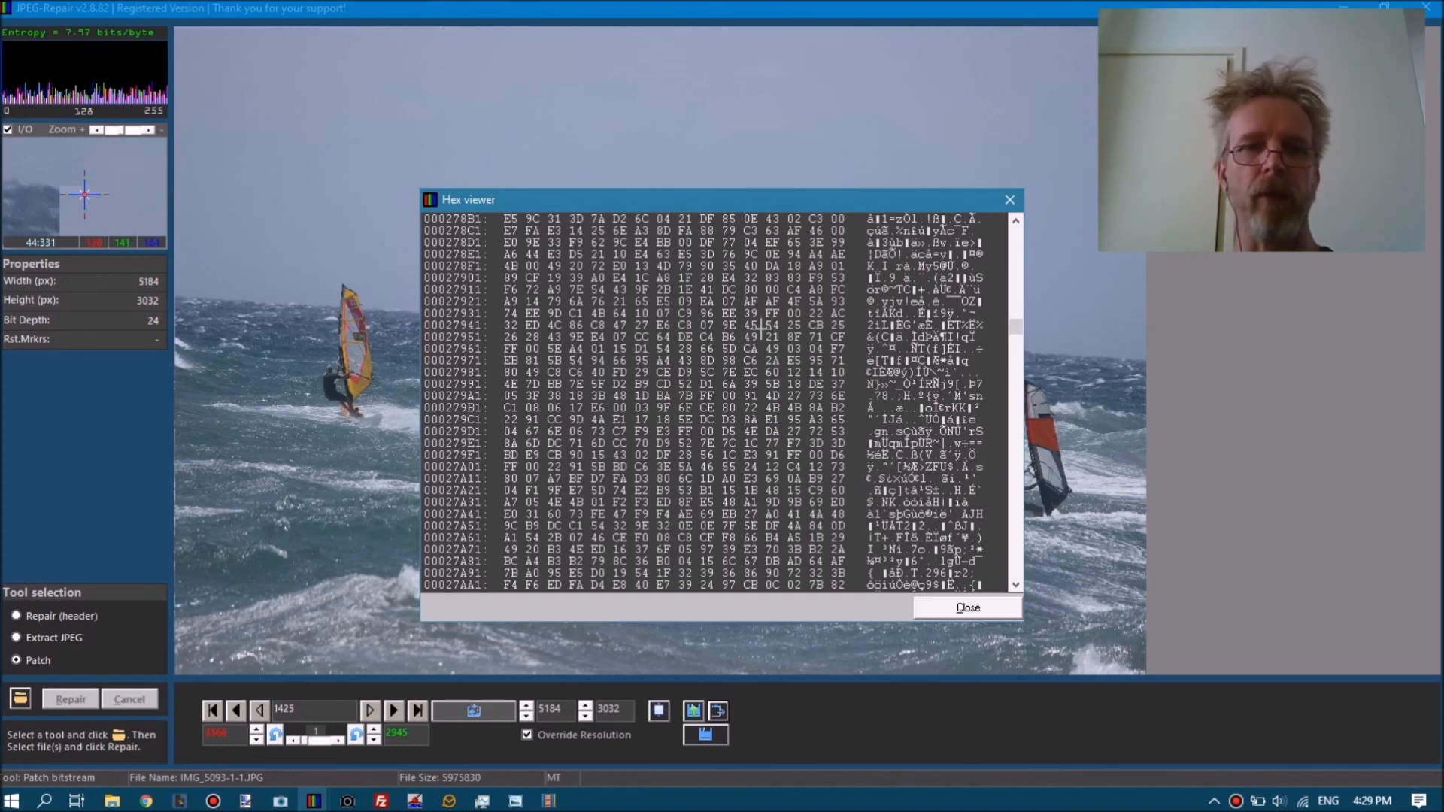
pyautogui.moveTo(1016, 327); pyautogui.dragTo(1009, 224)
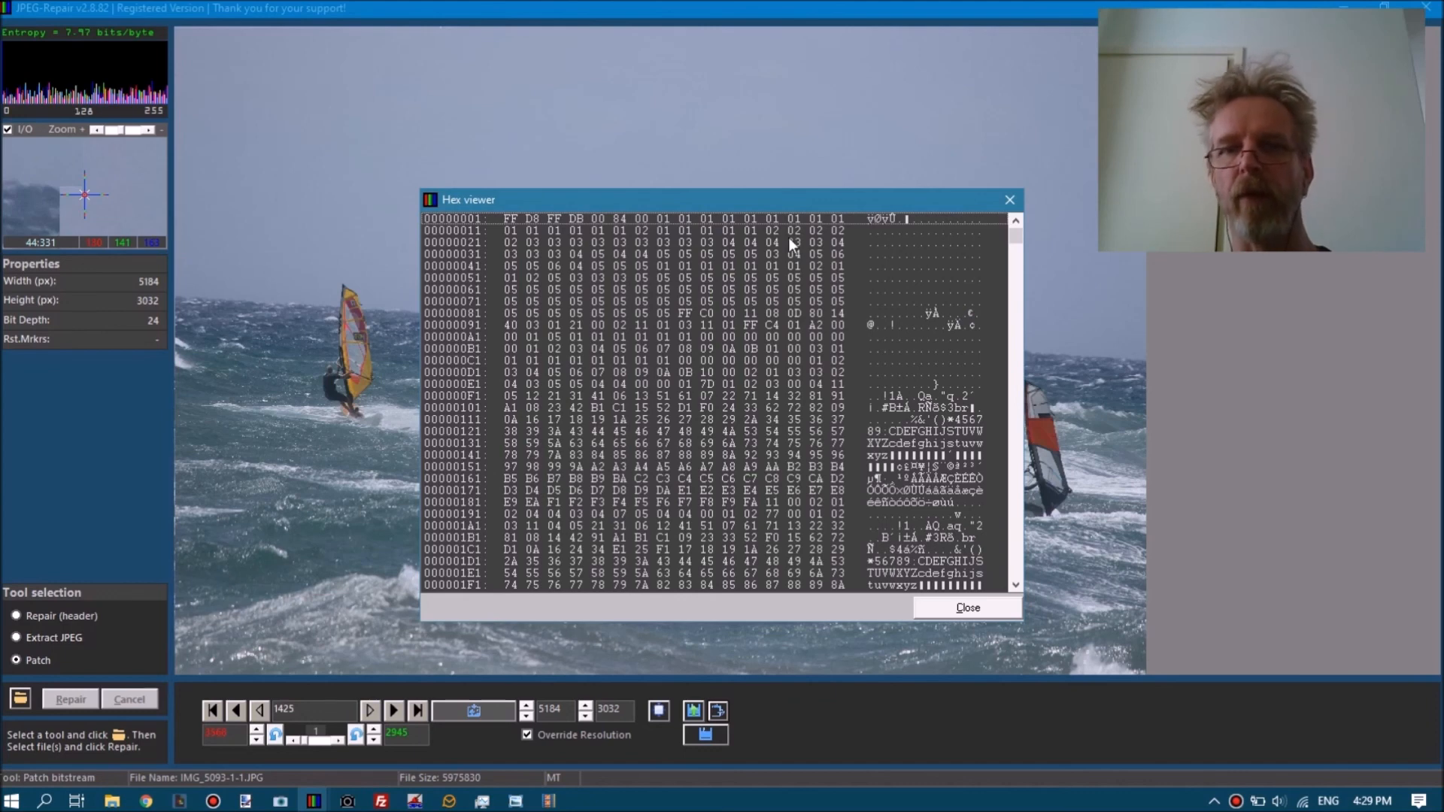
pyautogui.click(1009, 200)
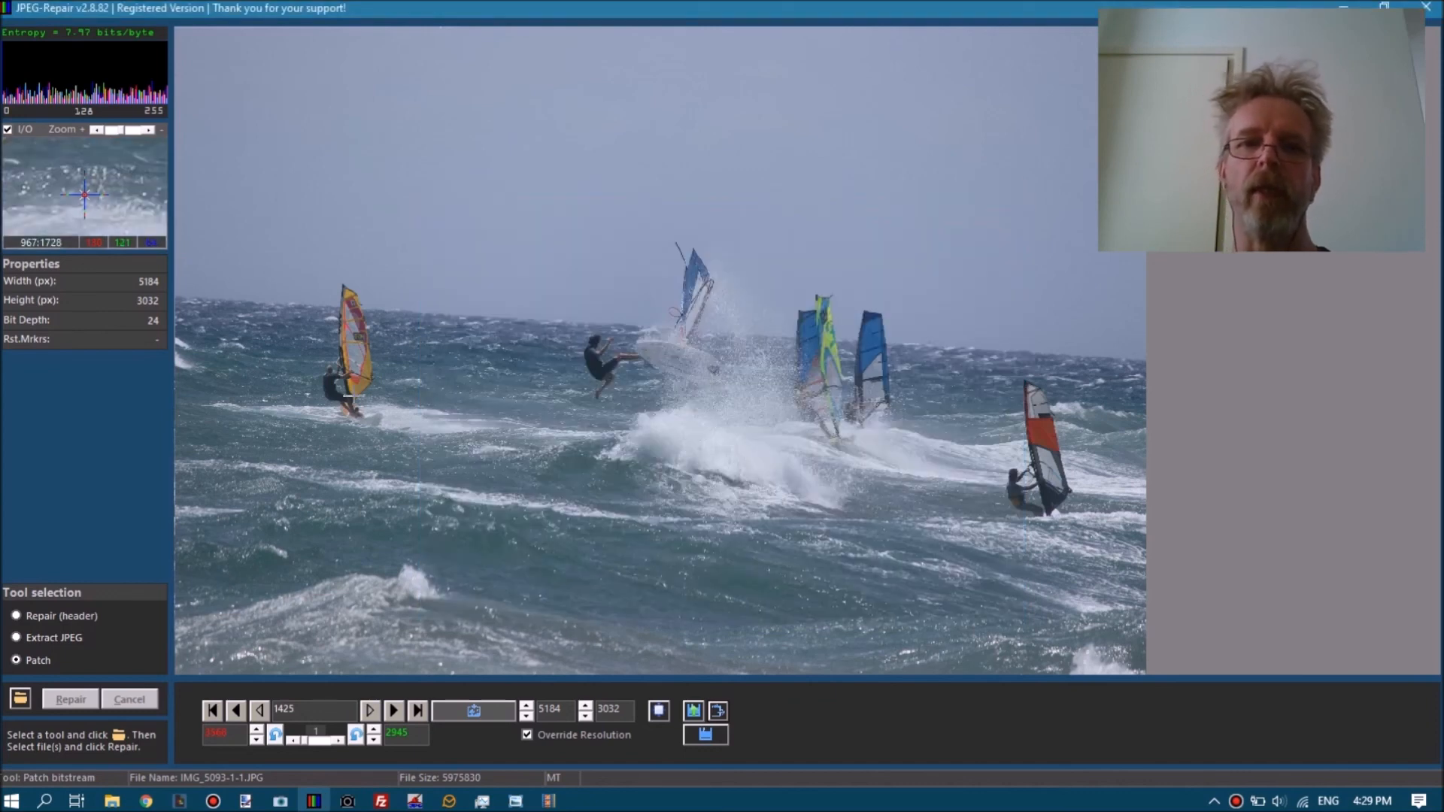
# Minimize JPEG-Repair and the no SOS folder, and switch to Windows Photo Viewer to examine the JPEG structure diagram.
pyautogui.click(1343, 8)
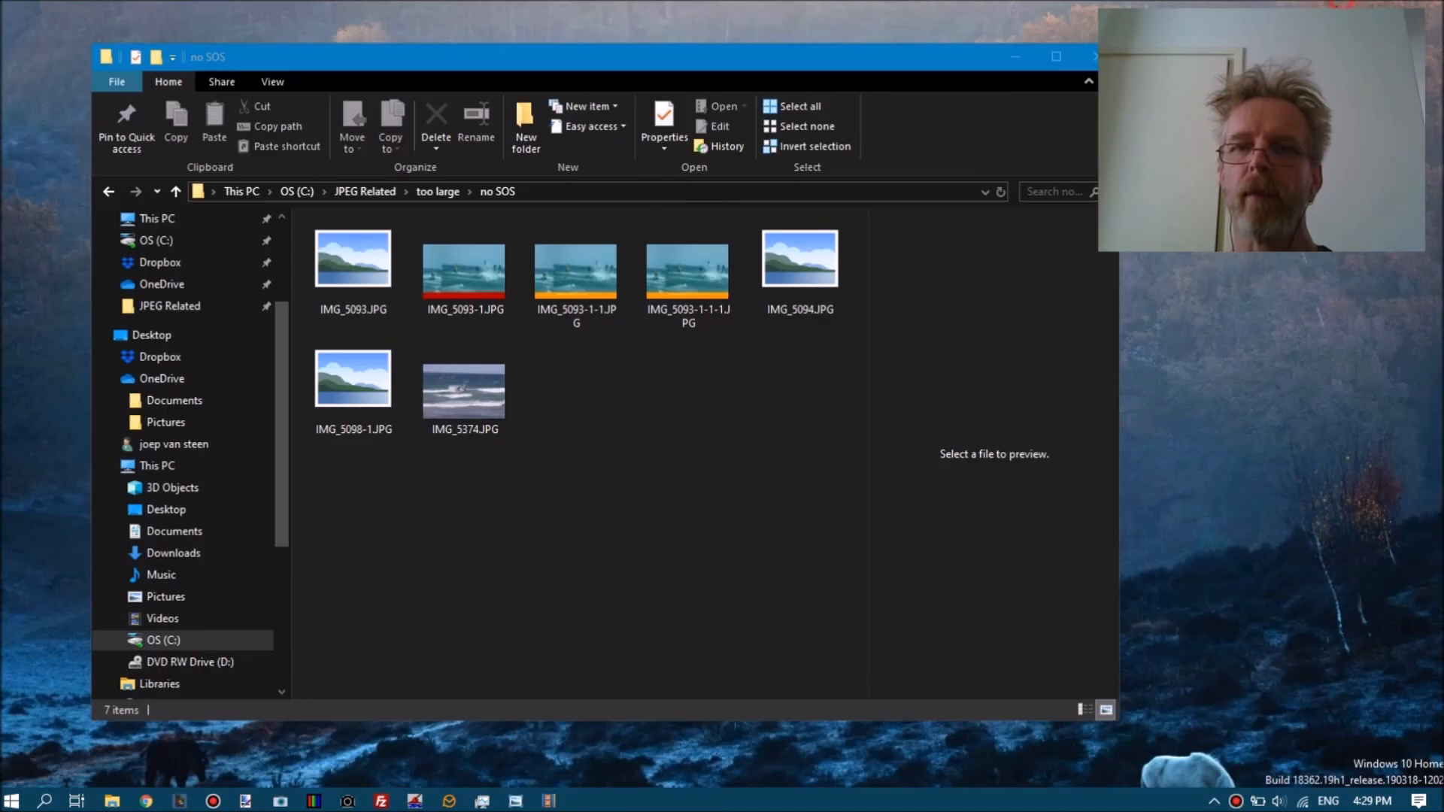
pyautogui.click(1015, 56)
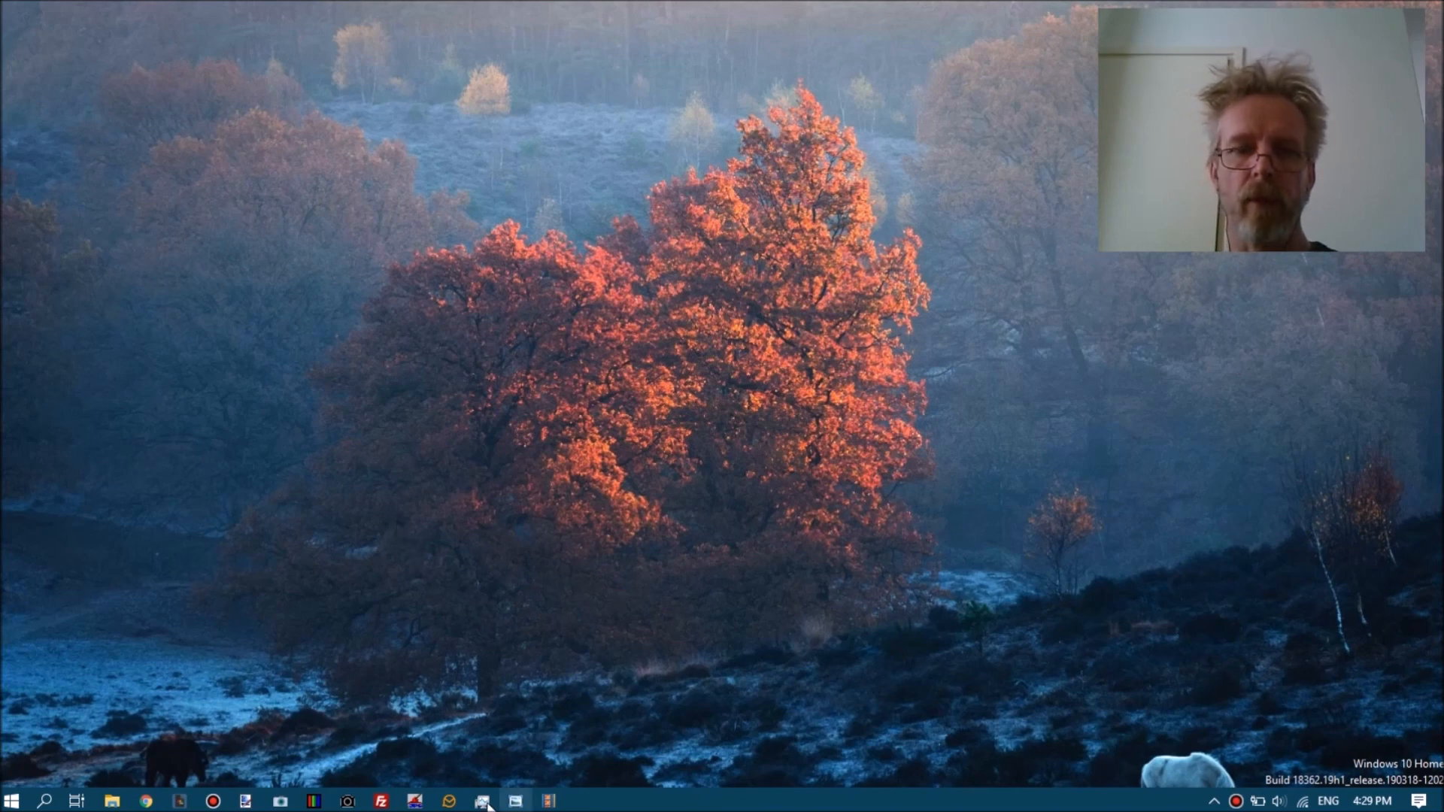
pyautogui.click(515, 801)
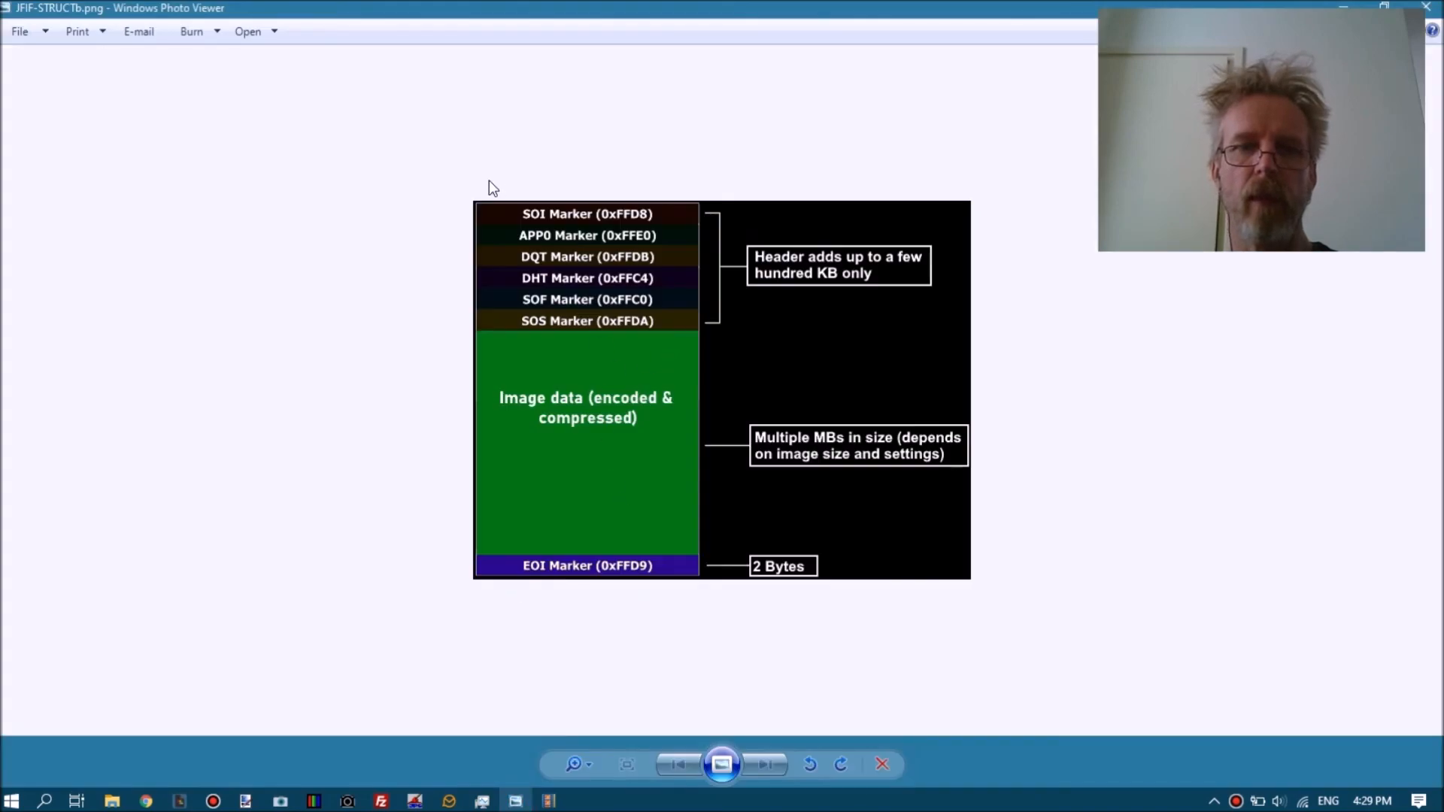